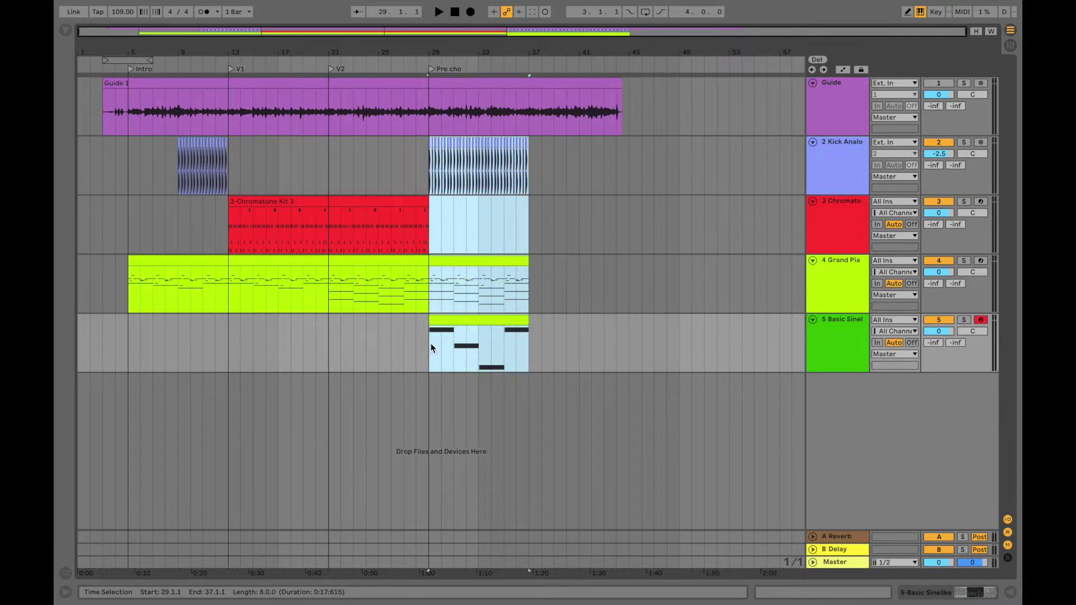
- Duplicate the selected eight-bar pre-chorus section, bars 29 to 37, so its clips repeat from bar 37
key(ctrl+d)
click(530, 238)
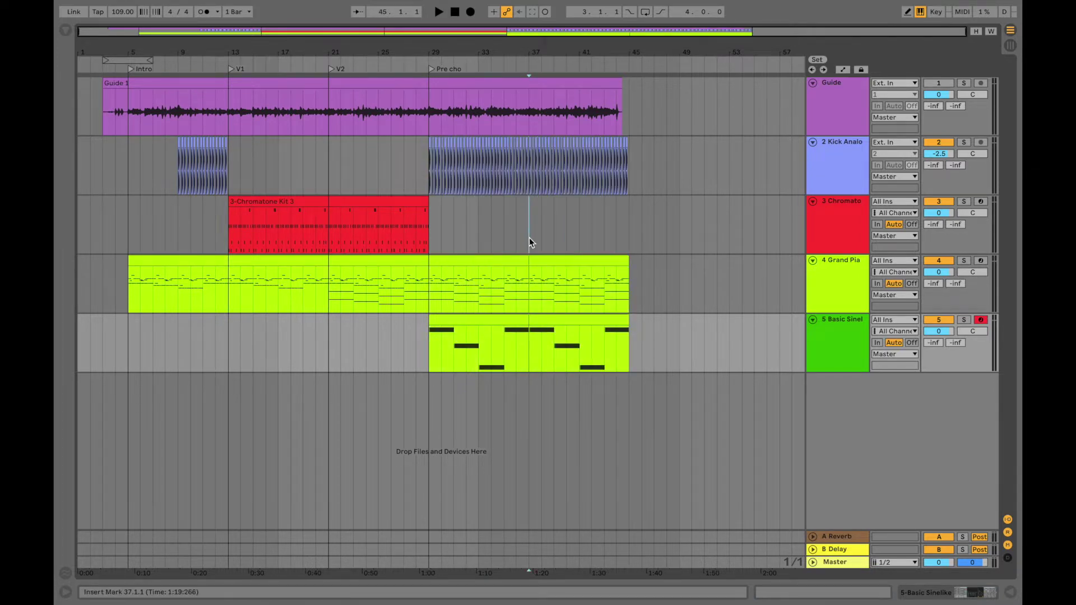
scroll(529, 237, up, 5)
scroll(529, 238, down, 1)
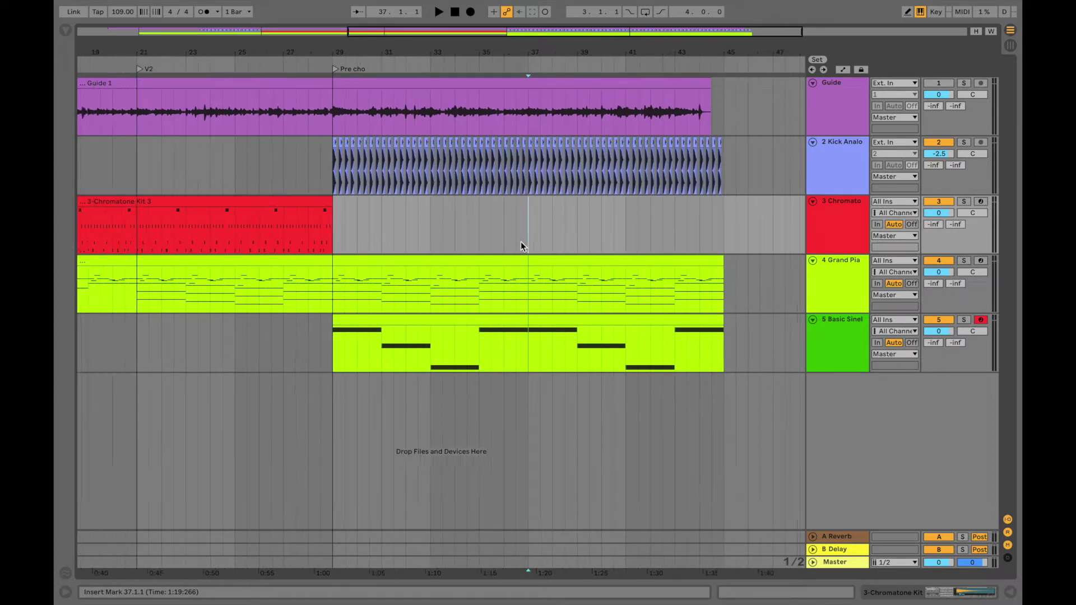
scroll(520, 241, right, 3)
- Show the sample browser and collapse the expanded KSHMR_Drums folder and its subfolders
click(857, 342)
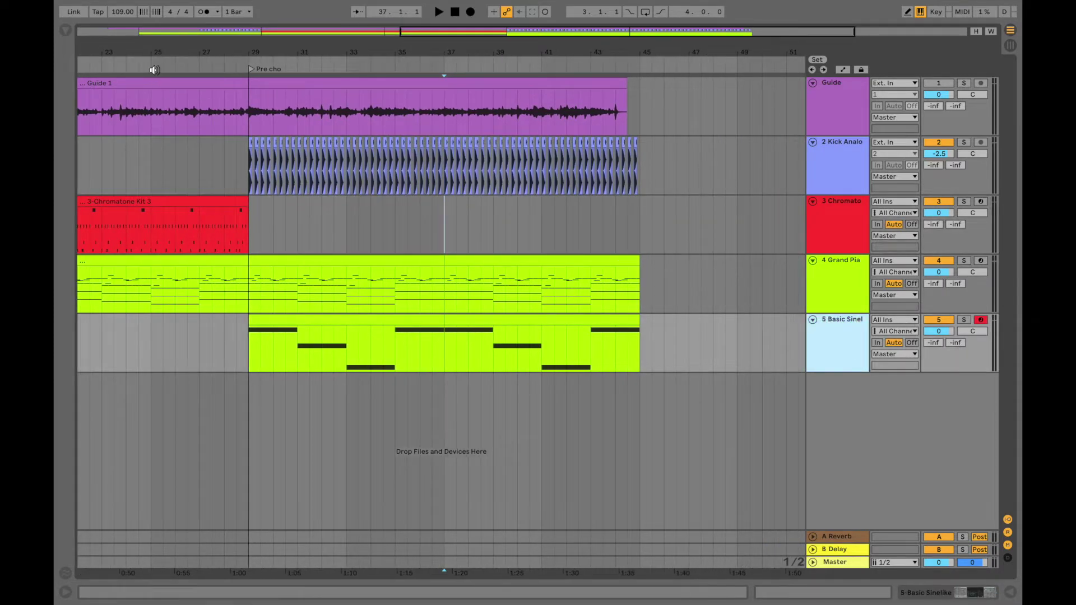
click(66, 29)
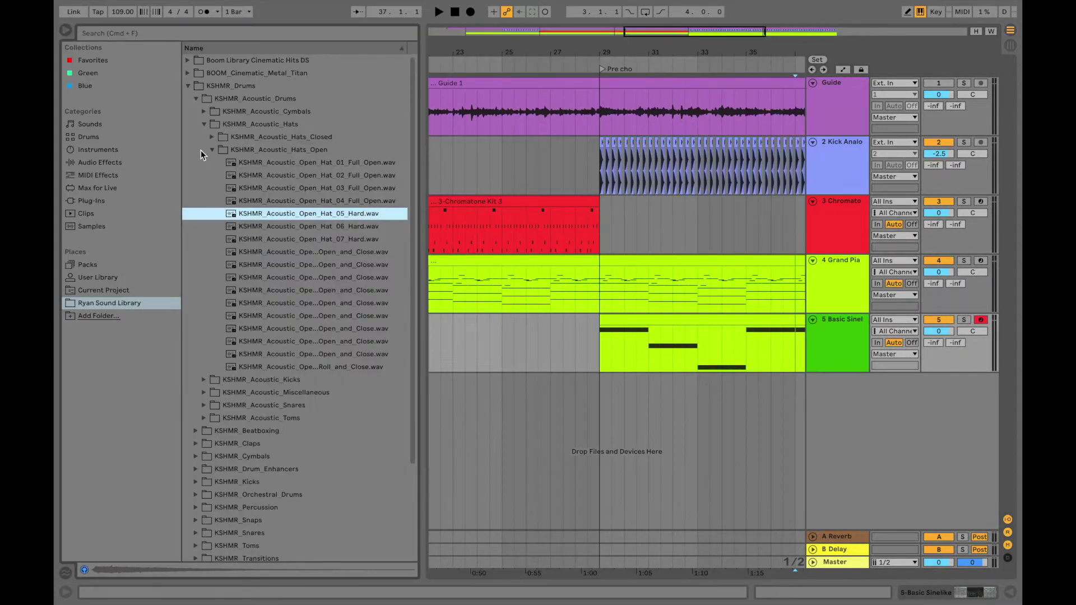
key(Left)
key(Left)
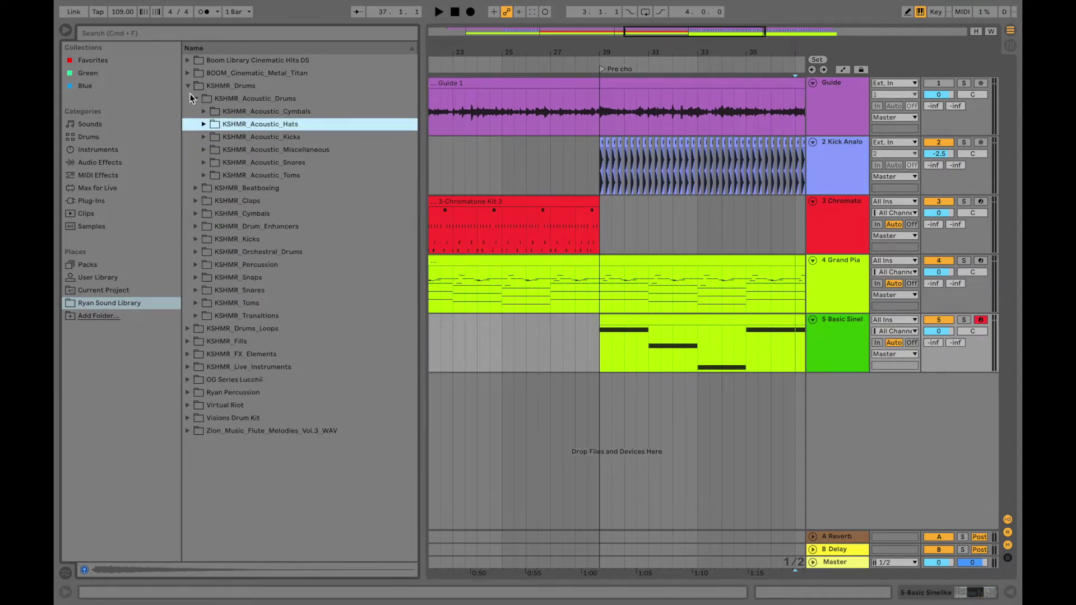
key(Left)
key(Left)
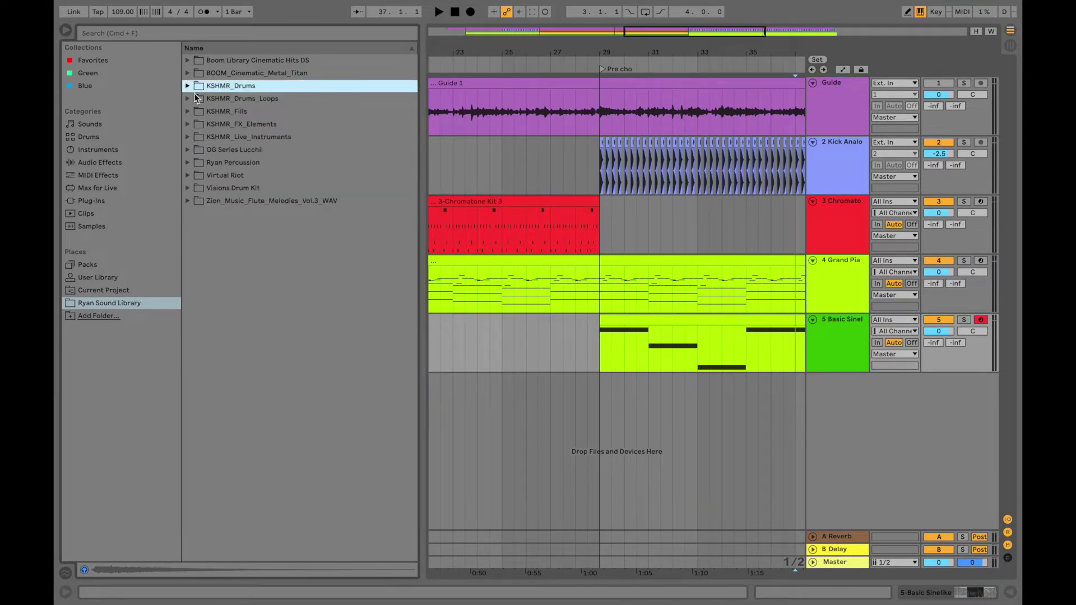
click(187, 86)
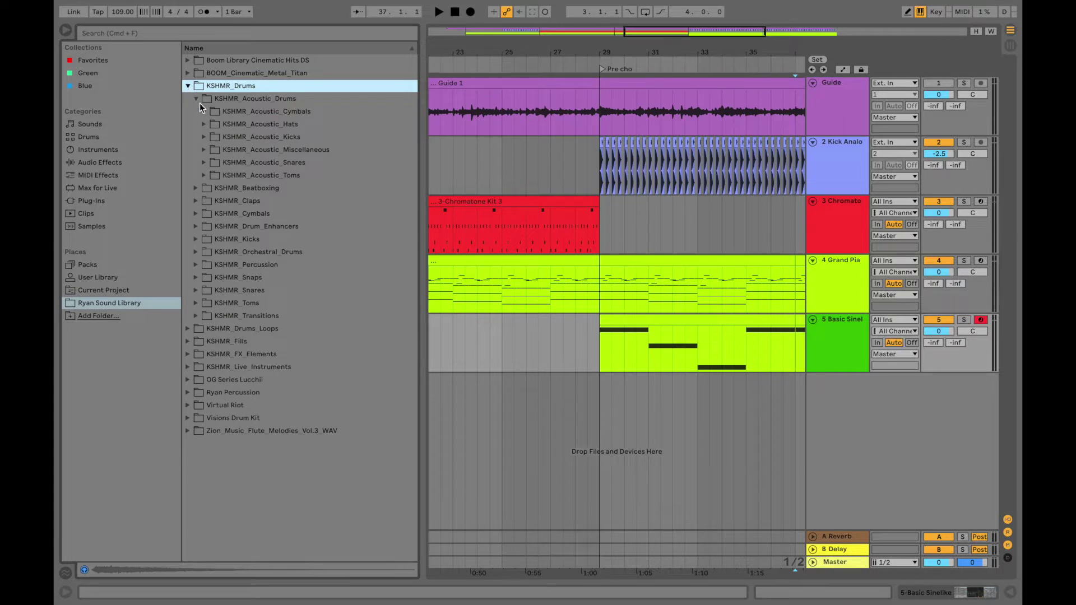
click(204, 124)
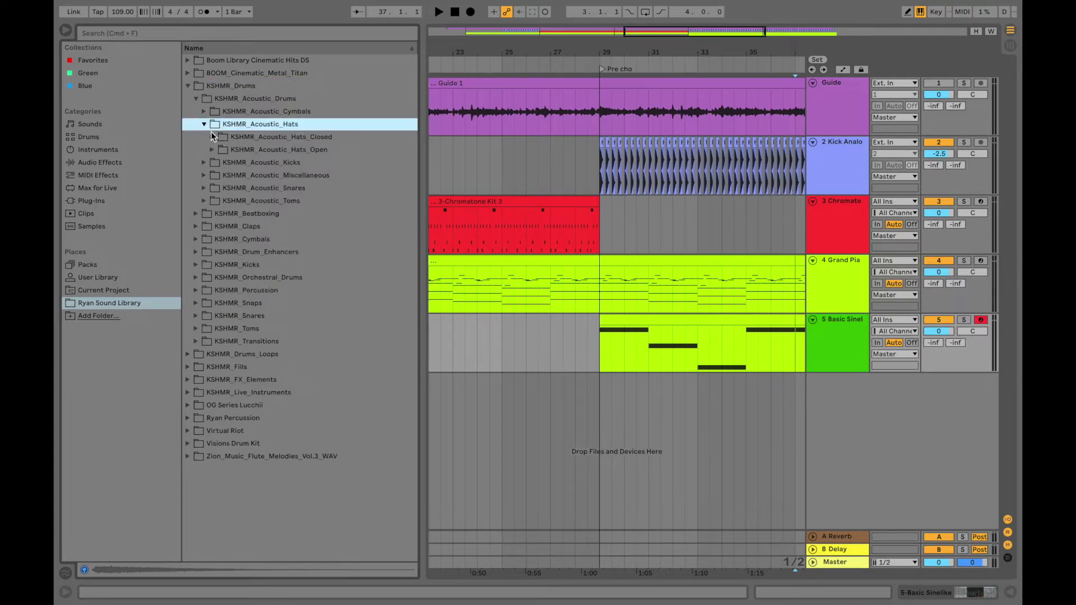
click(196, 99)
click(188, 86)
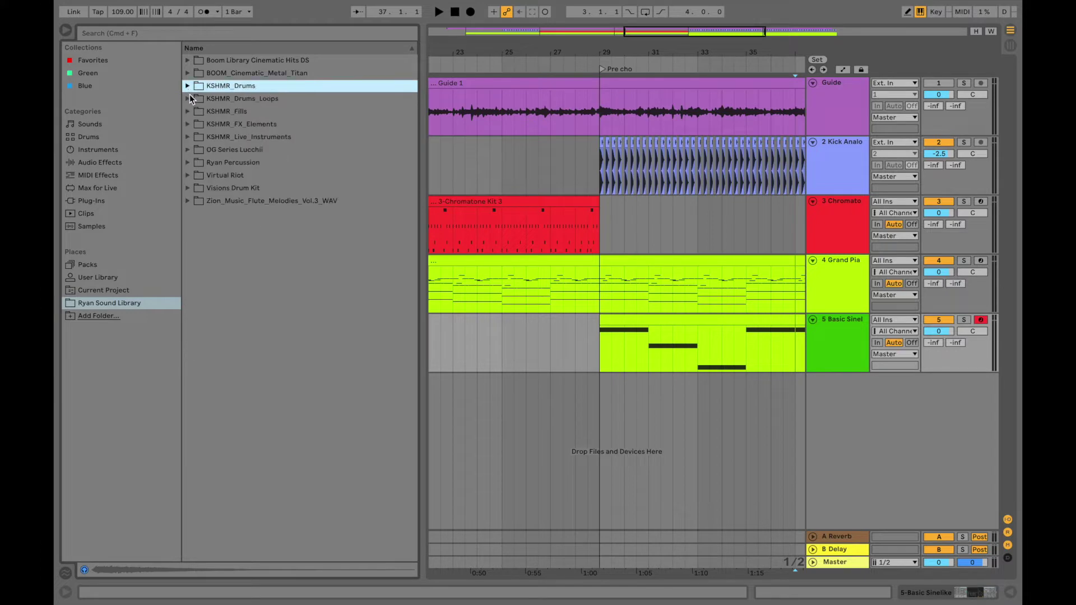
- Expand KSHMR_Drums_Loops down to the KSHMR_Acoustic_Hat_Loops folder, inside the solo loops' KSHMR_Hihat_and_Cymbal_Loops
click(189, 100)
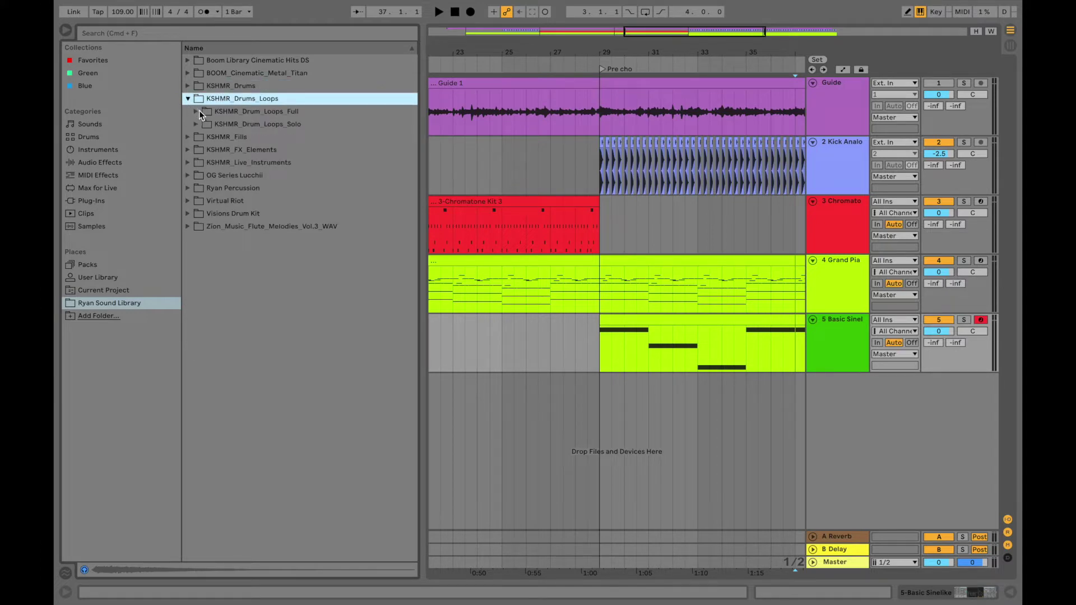
click(196, 111)
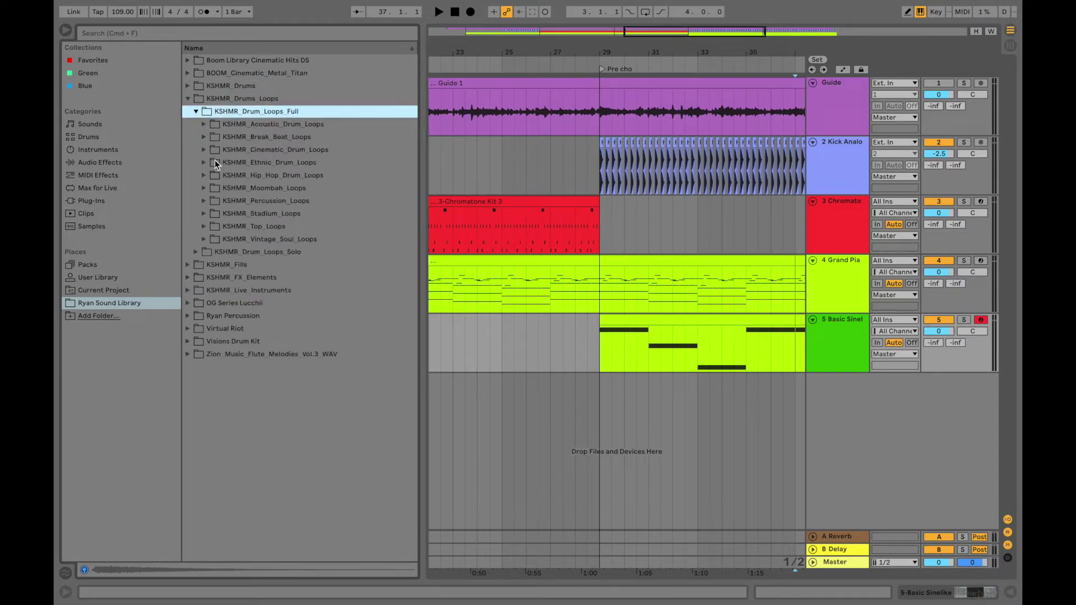
click(196, 111)
click(197, 124)
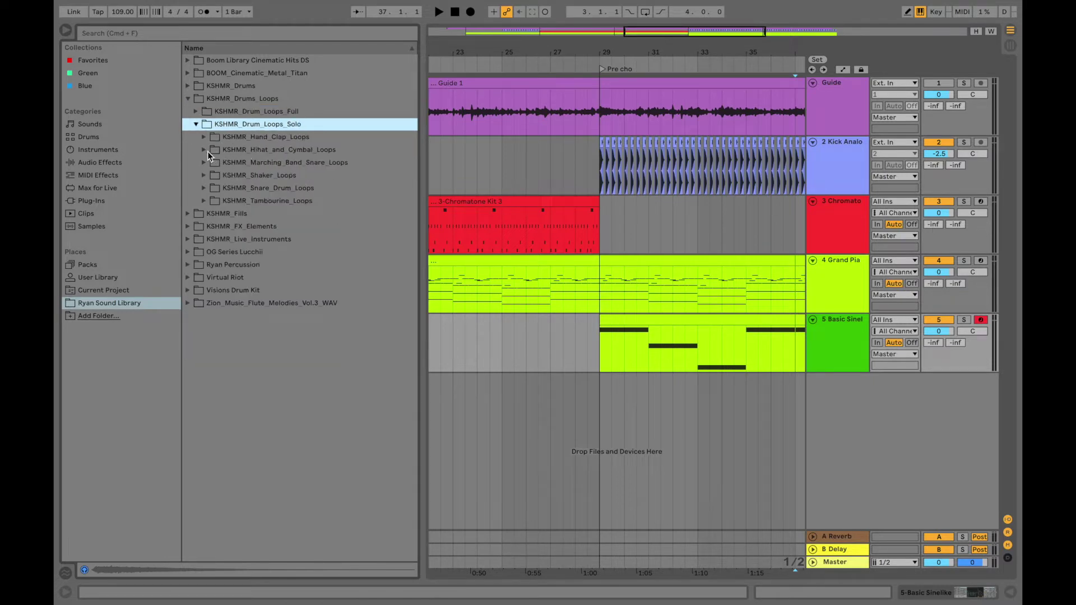
click(204, 150)
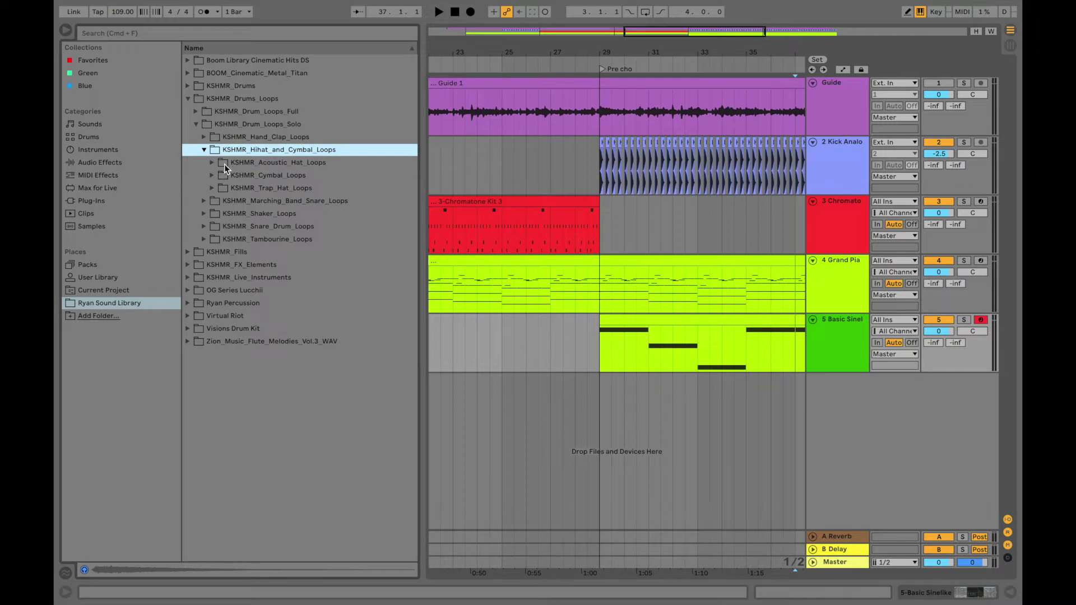
click(213, 163)
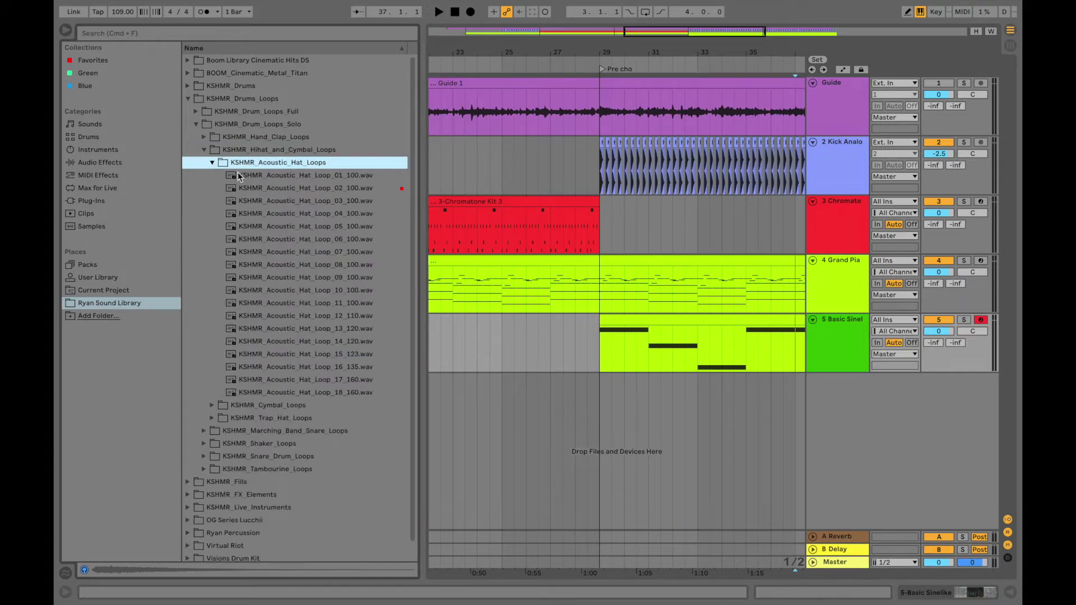
- Preview KSHMR_Acoustic_Hat_Loop files 01 through 04 on their own
click(273, 176)
click(277, 186)
click(283, 203)
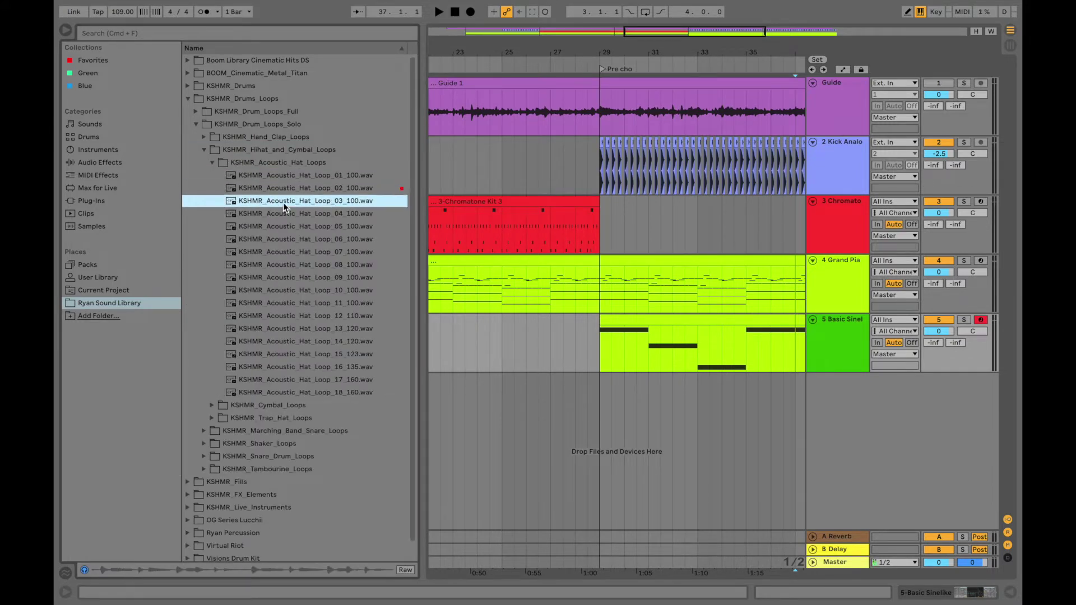
click(290, 214)
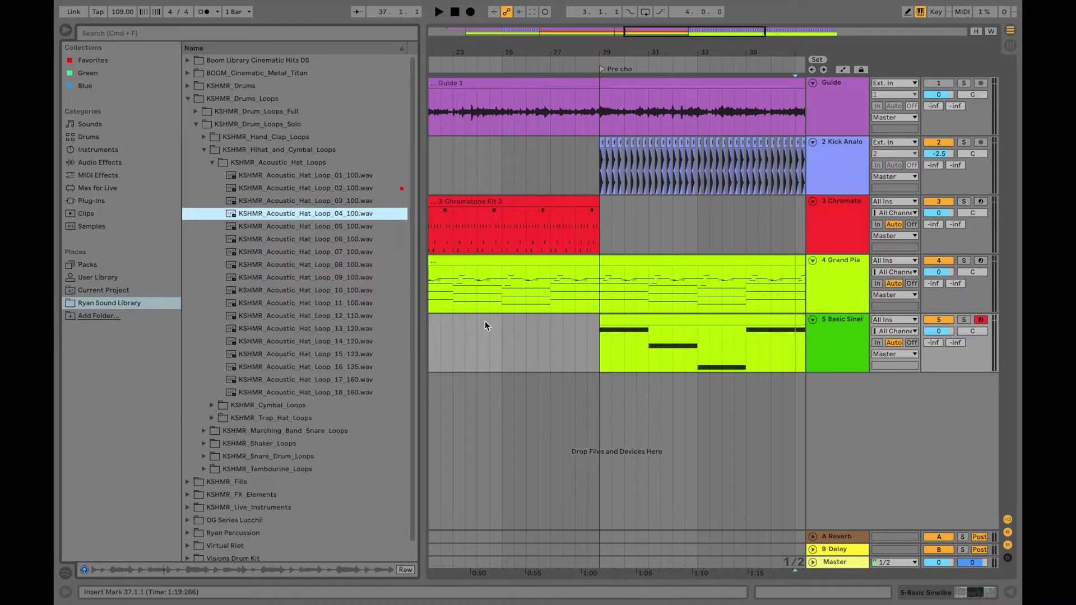
- Play the arrangement from bar 28 and audition KSHMR_Acoustic_Hat_Loop_04_100.wav over the pre-chorus
click(603, 389)
key(minus)
key(minus)
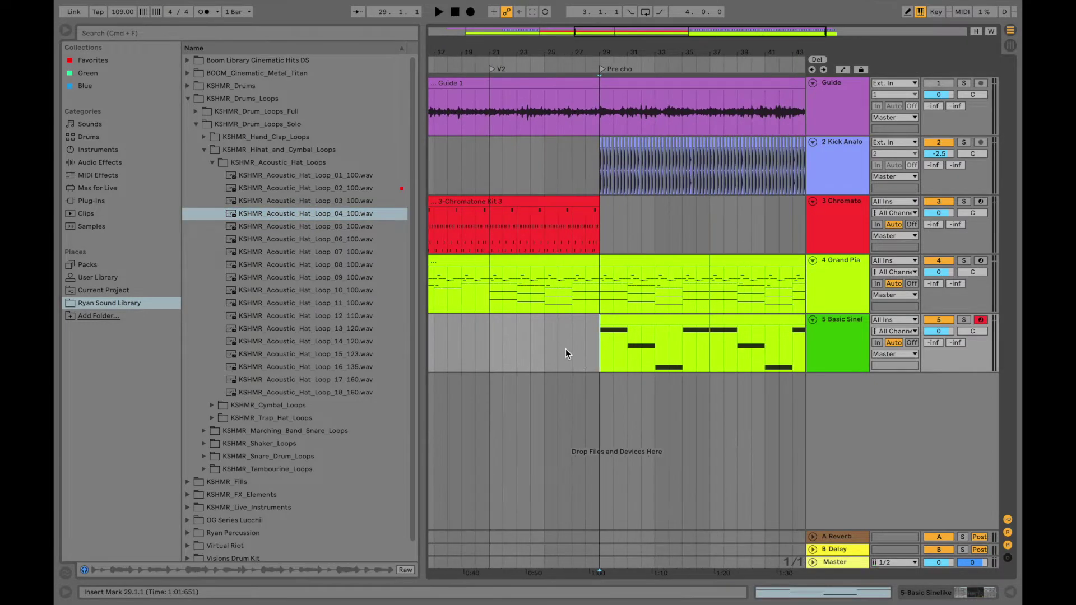
click(583, 354)
key(plus)
key(plus)
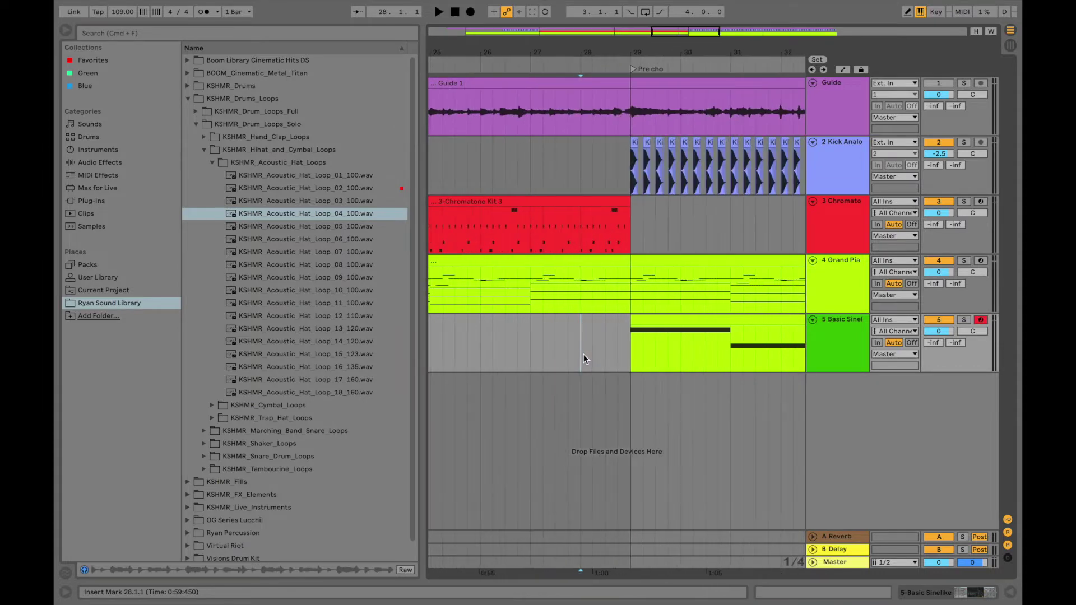
key(space)
click(314, 213)
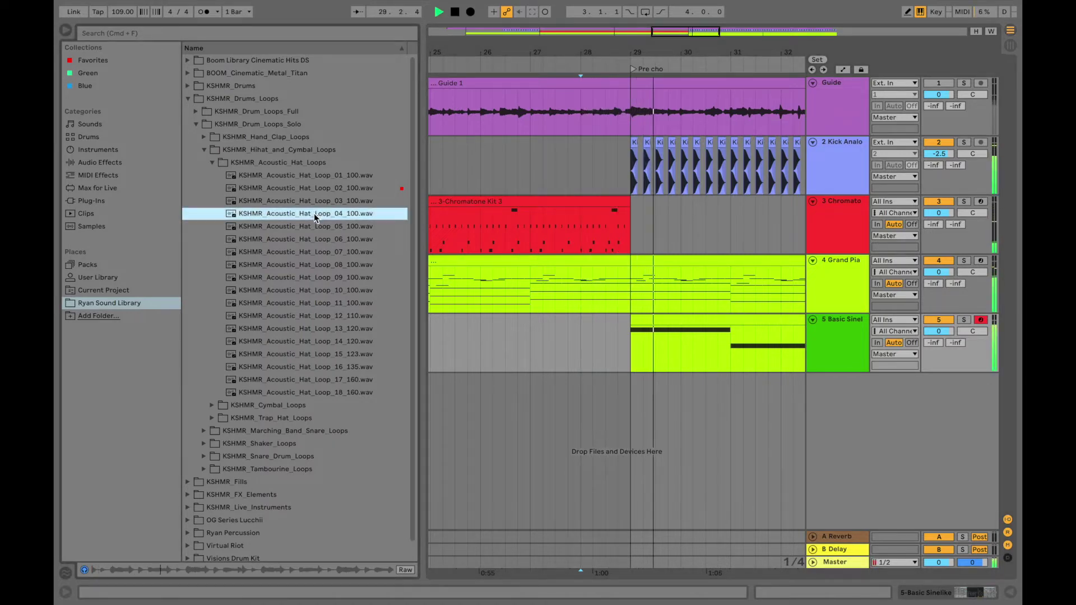
- Audition acoustic hat loops 05 and 07 against the playing pre-chorus
scroll(651, 345, down, 5)
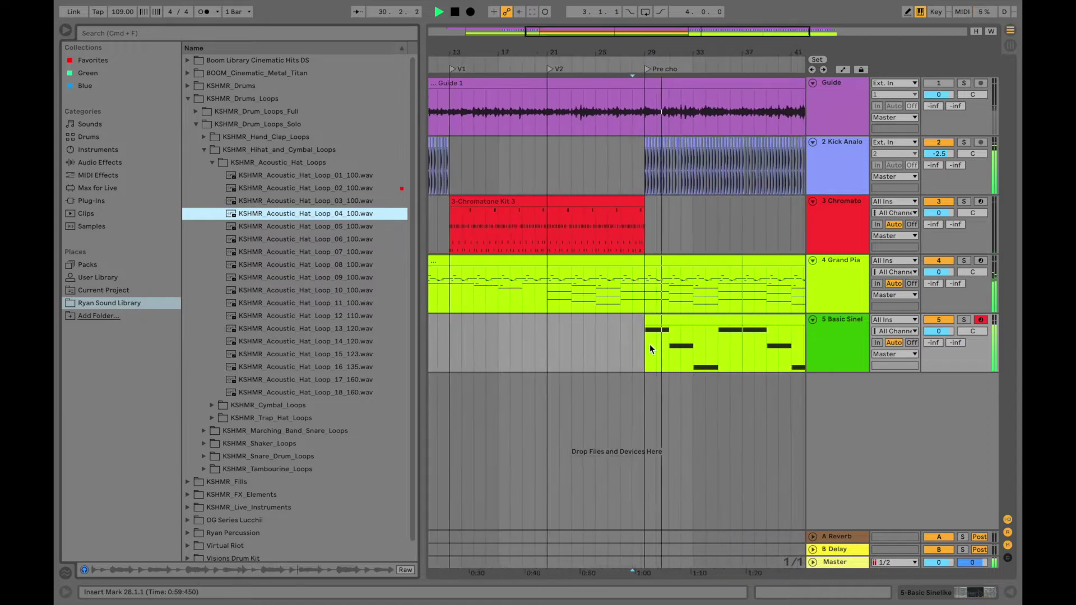
scroll(650, 346, right, 3)
scroll(650, 344, right, 2)
click(378, 228)
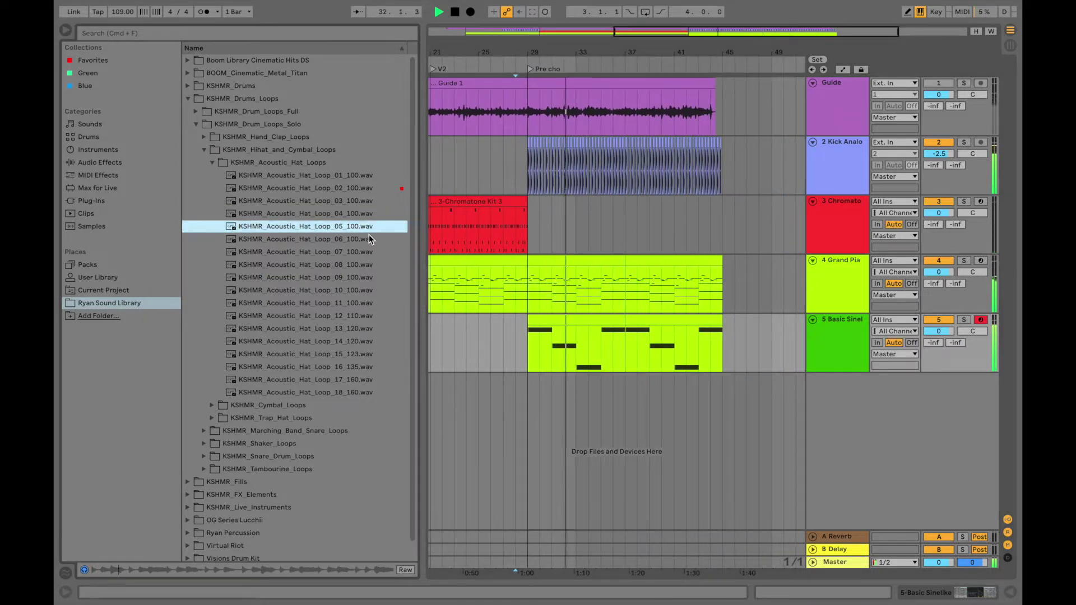
click(346, 250)
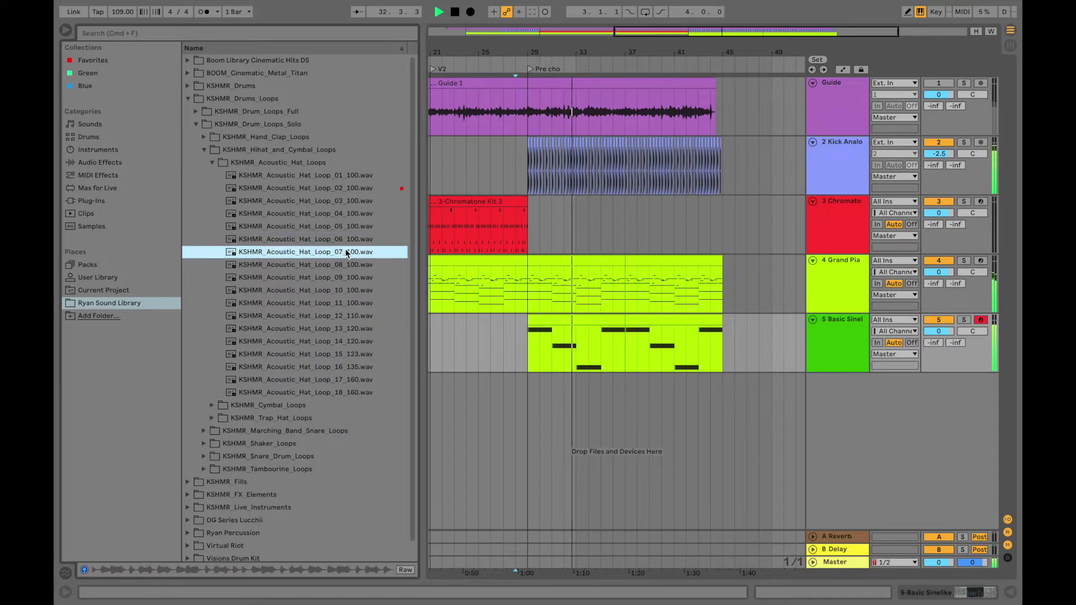
- Place KSHMR_Acoustic_Hat_Loop_02_100.wav on a new audio track at bar 29 and duplicate the clip once
click(343, 189)
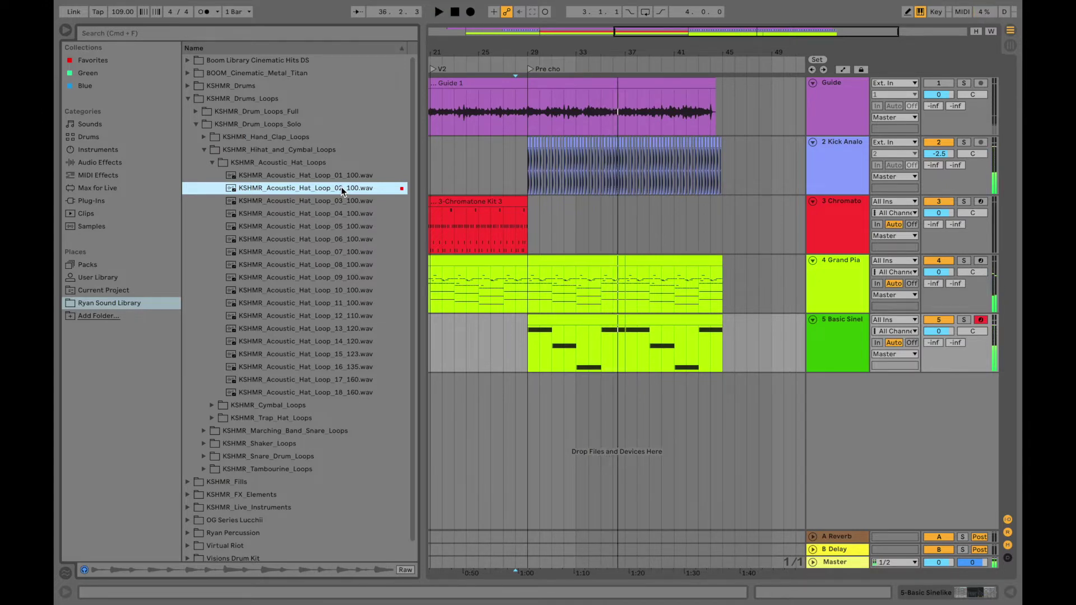
drag(333, 191, 531, 393)
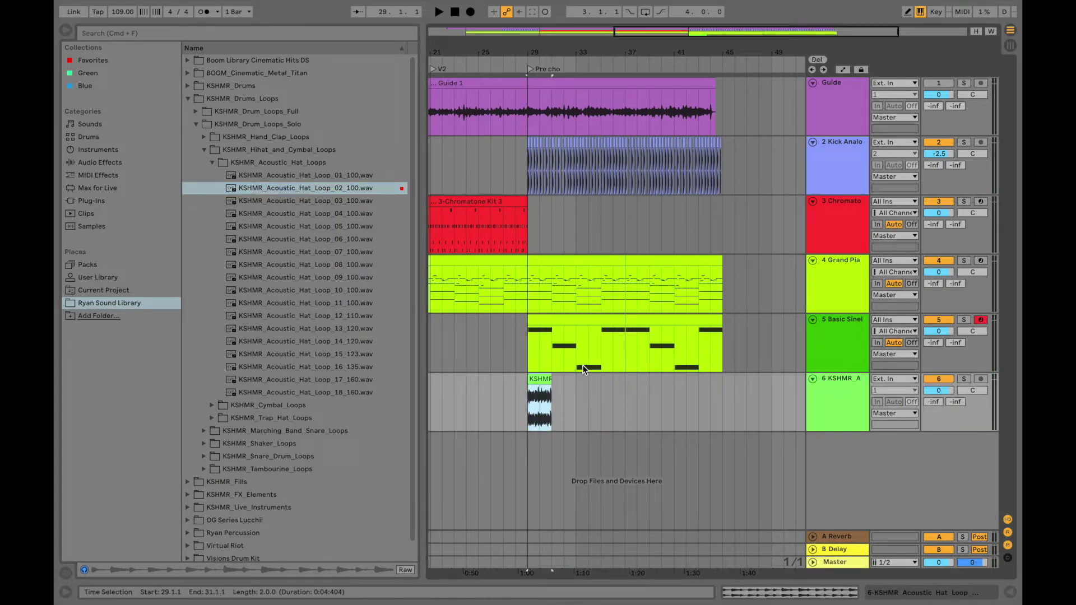
key(super+d)
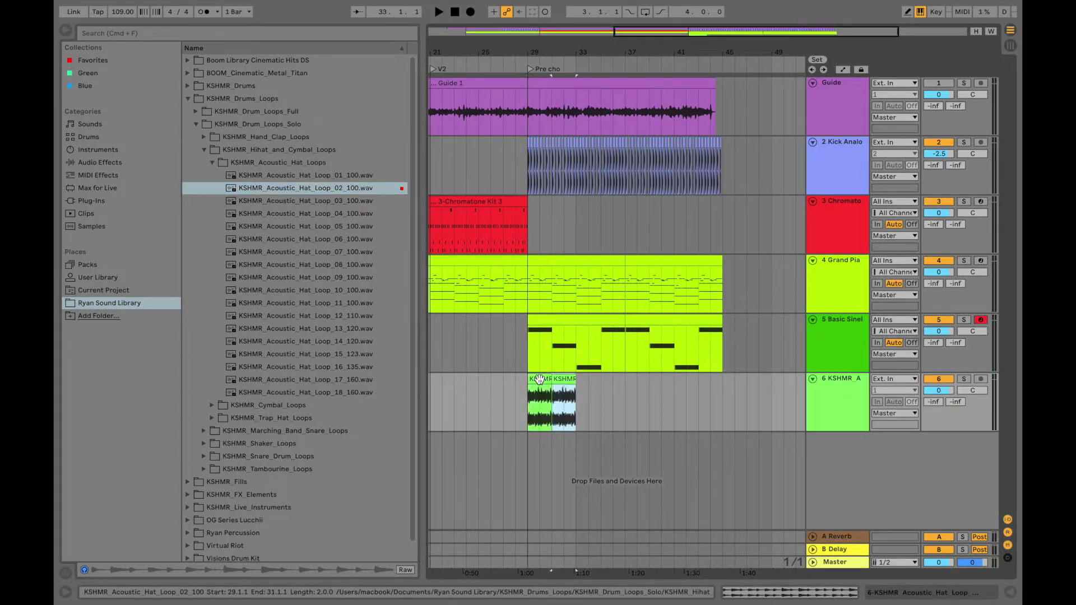
- Play the pre-chorus from bar 29 and lower the new hat loop track's volume to -7.5 dB
click(530, 404)
key(space)
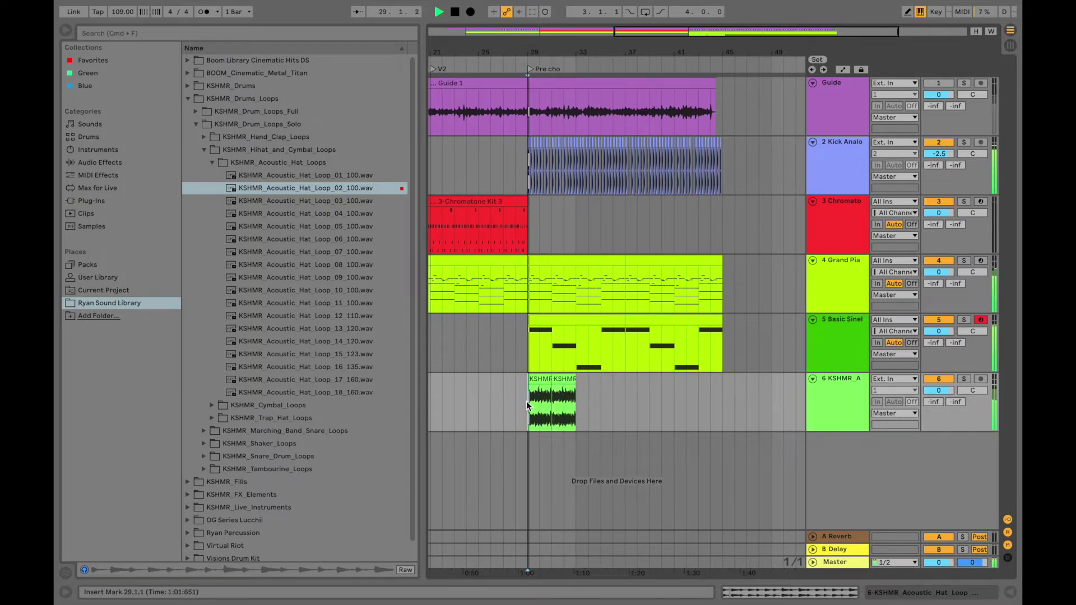
scroll(534, 405, up, 4)
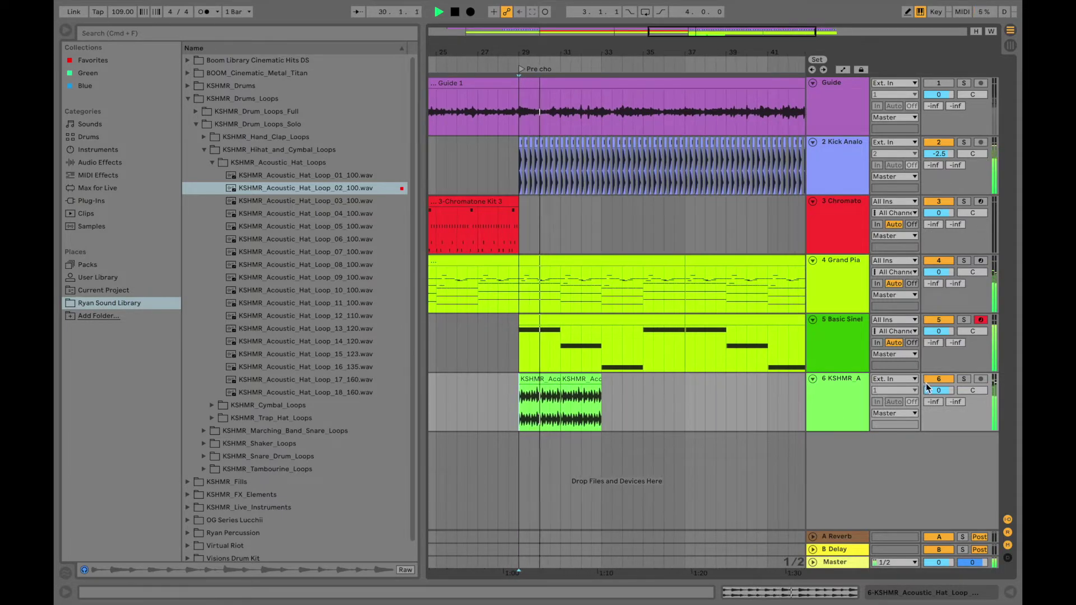
drag(941, 392, 940, 409)
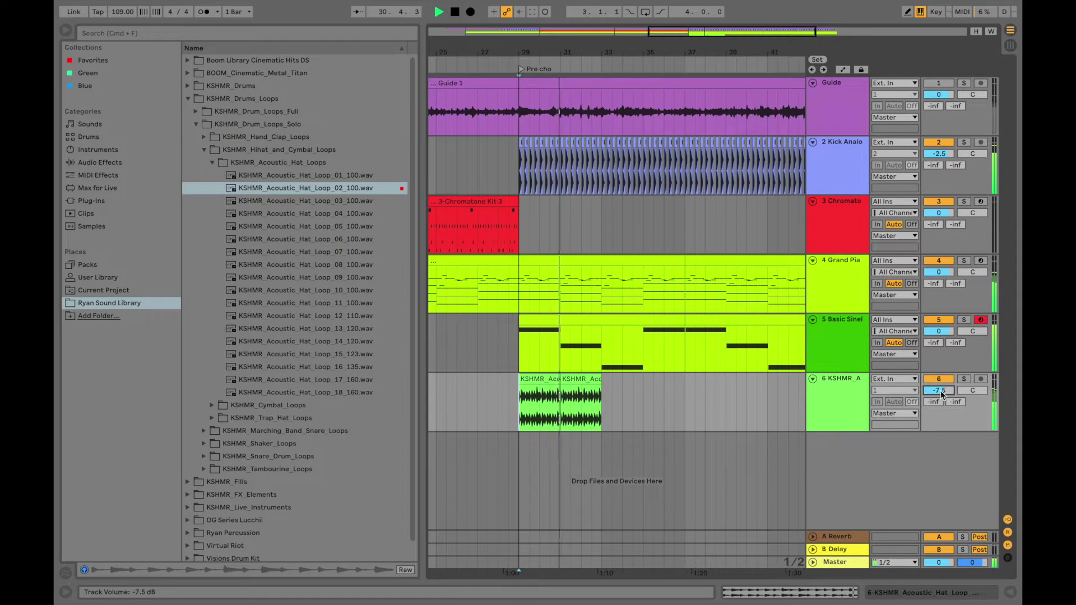
- Audition acoustic hat loops 01 and 03 through 08 over the pre-chorus, restarting playback from bar 29 partway through
click(332, 177)
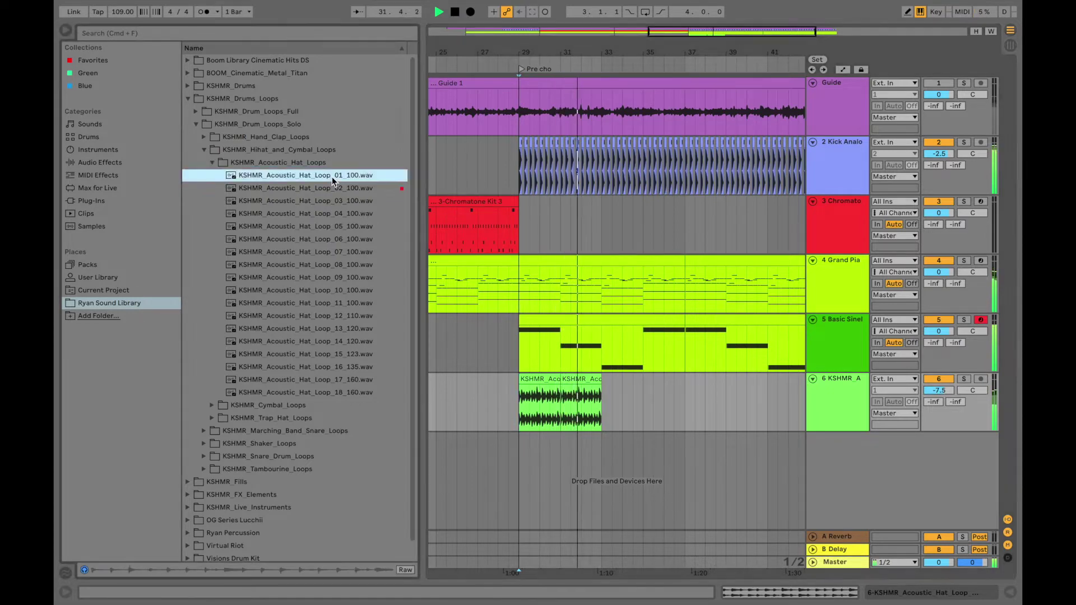
click(325, 201)
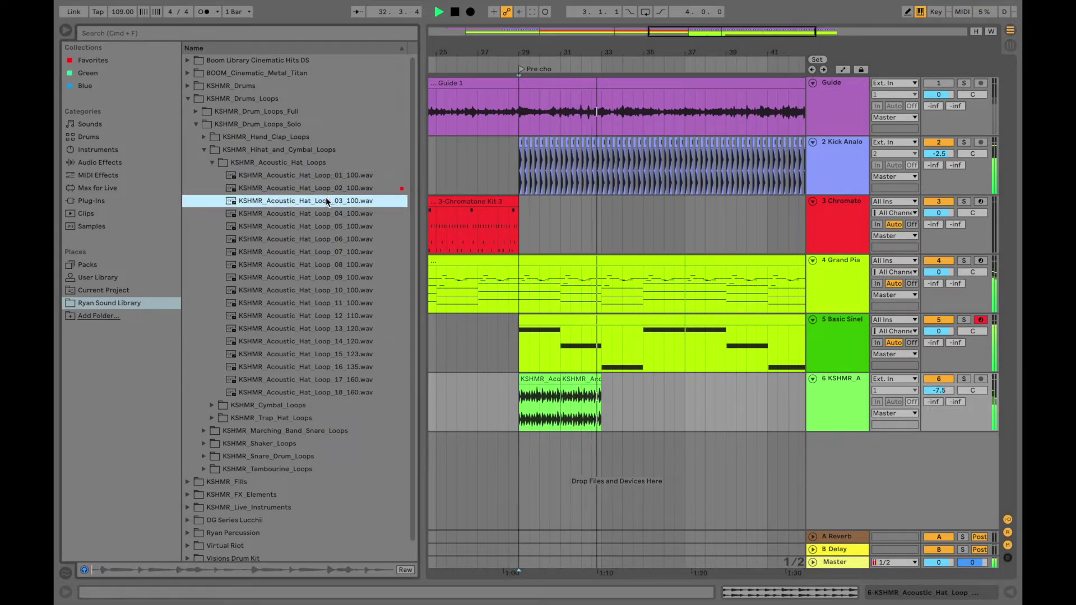
click(320, 213)
key(space)
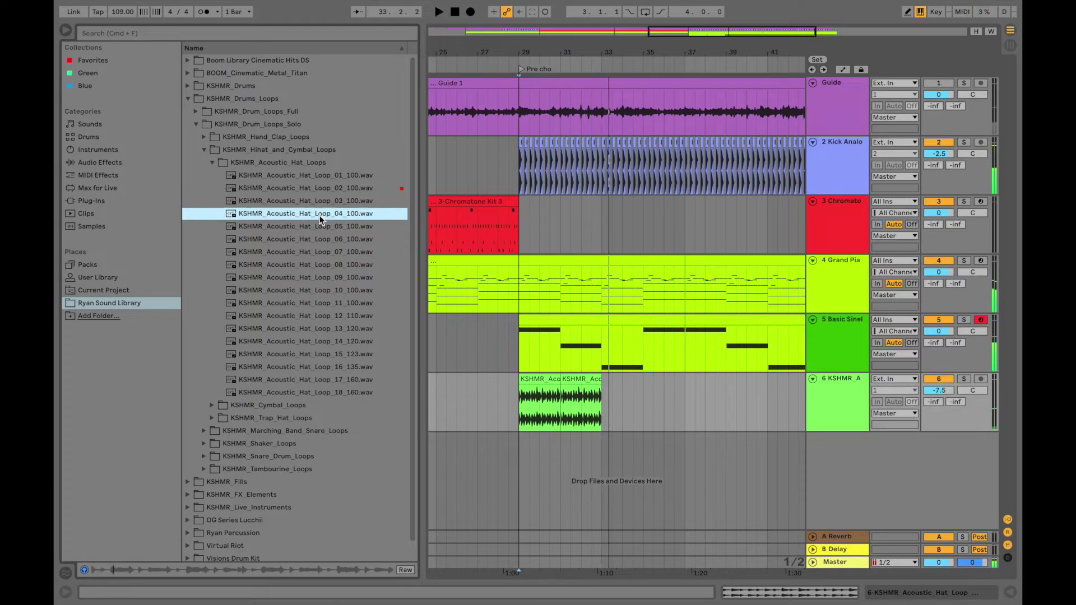
key(space)
click(317, 224)
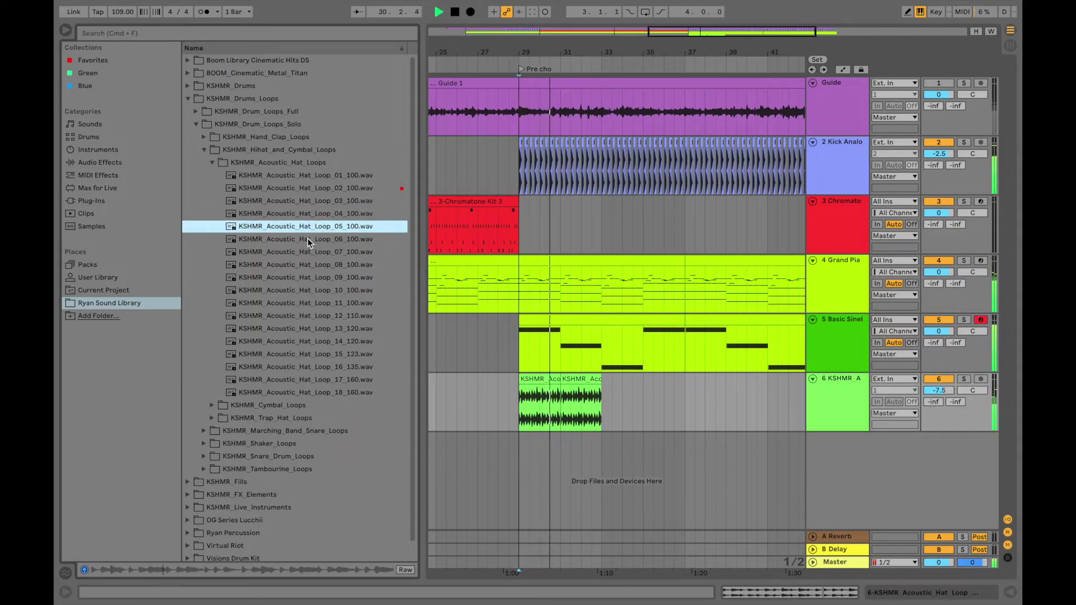
click(308, 240)
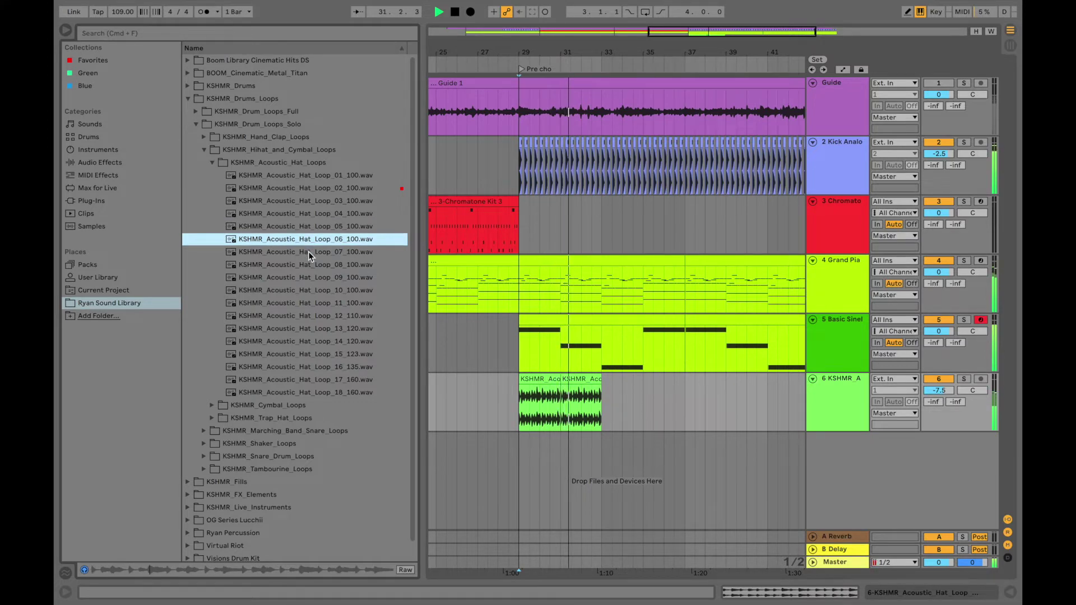
click(308, 251)
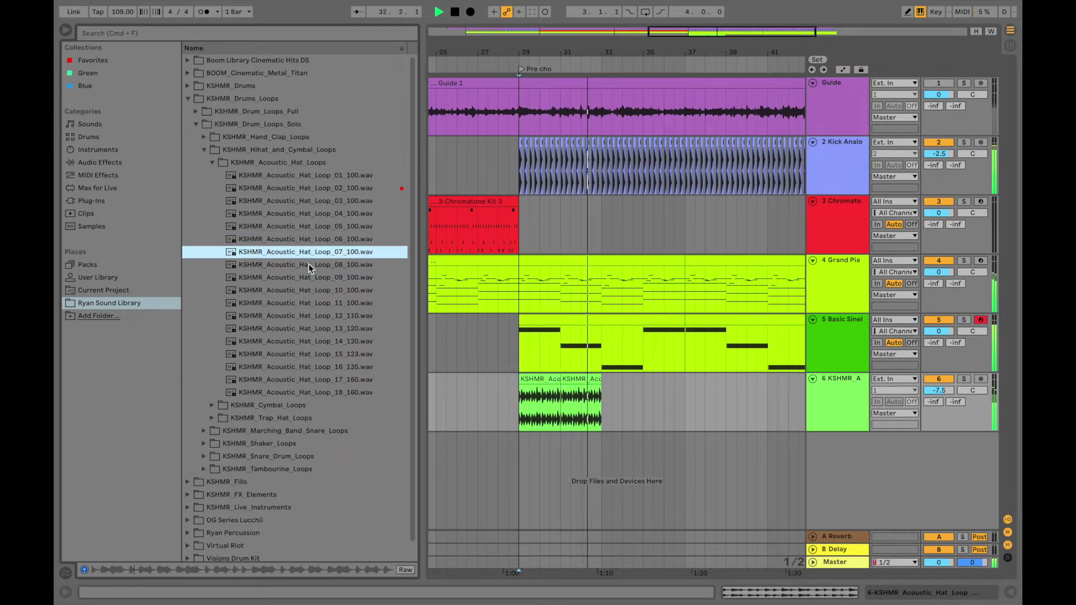
click(309, 265)
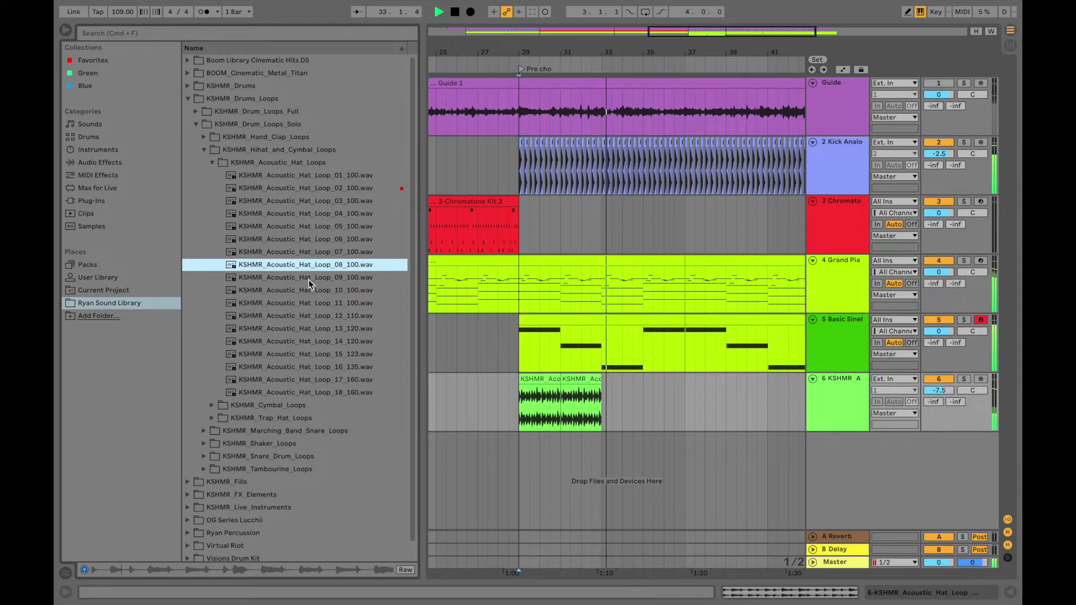
- Audition acoustic hat loops 09 and 10, then place KSHMR_Acoustic_Hat_Loop_10_100.wav on a new audio track at bar 29
click(309, 278)
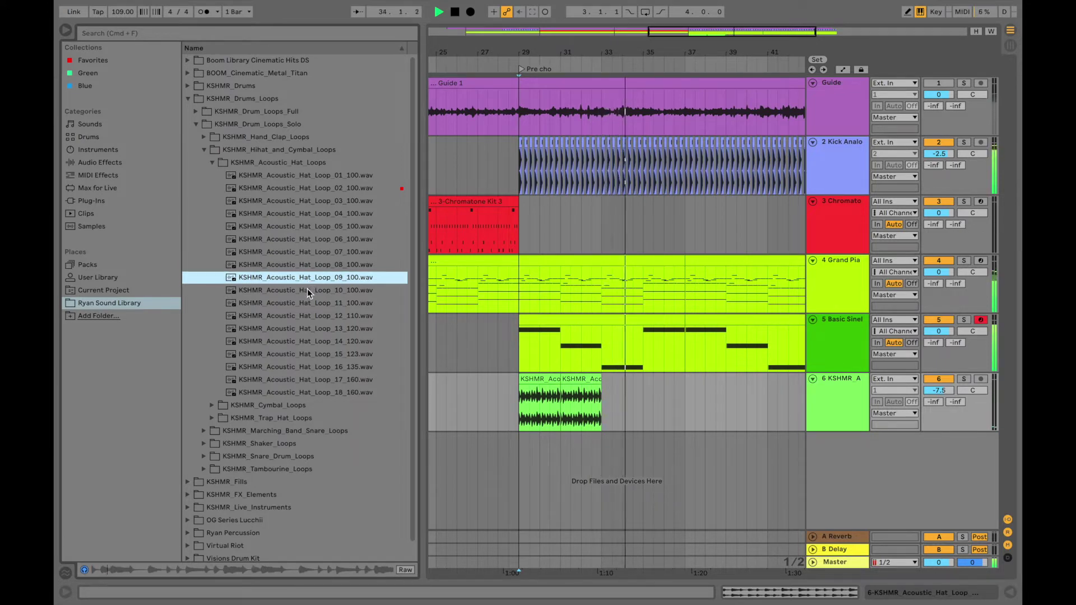
click(307, 290)
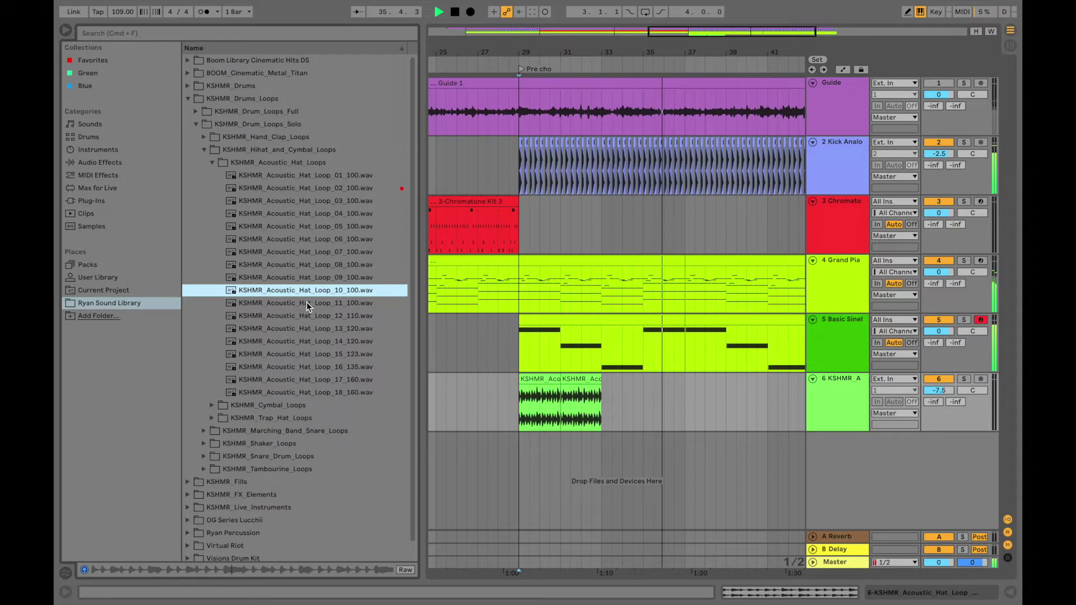
key(space)
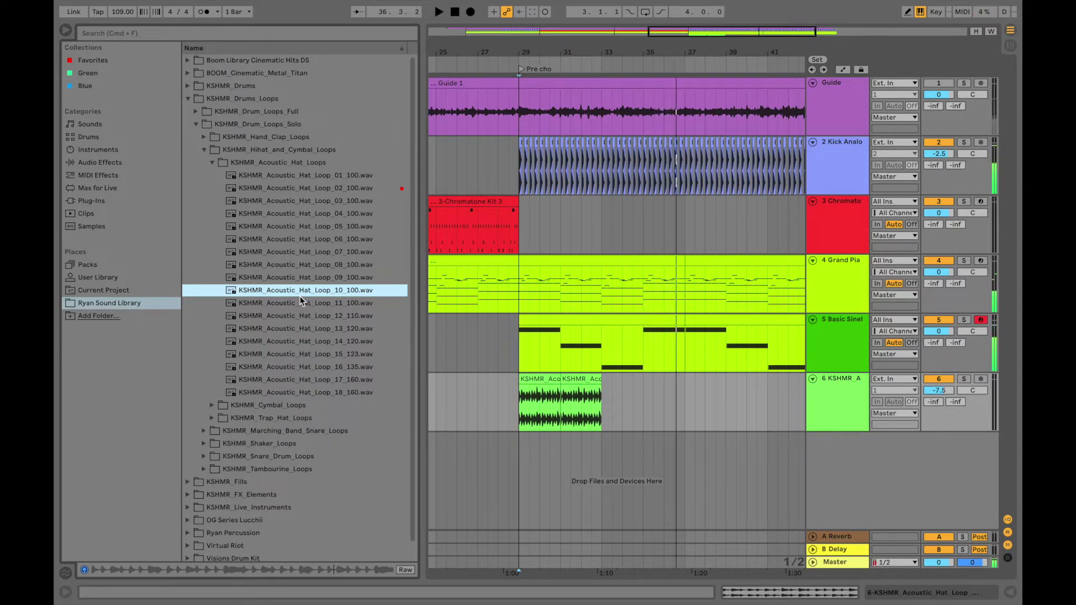
drag(281, 291, 516, 439)
- Add a fade-in over most of the first beat of the hat loop 10 clip and play it from bar 29
scroll(516, 439, up, 10)
scroll(515, 439, right, 2)
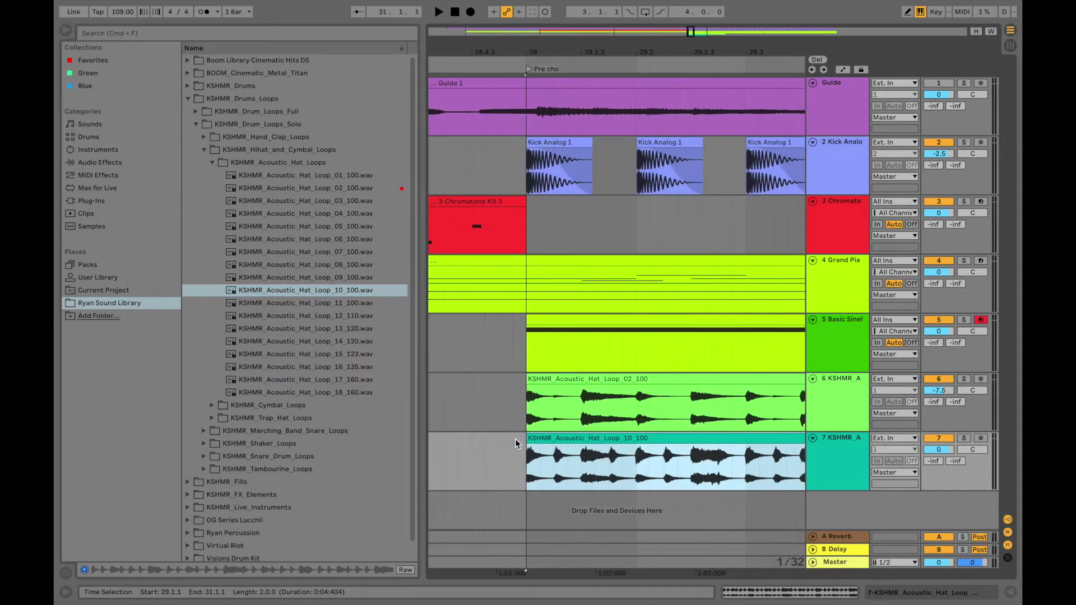
scroll(516, 439, down, 4)
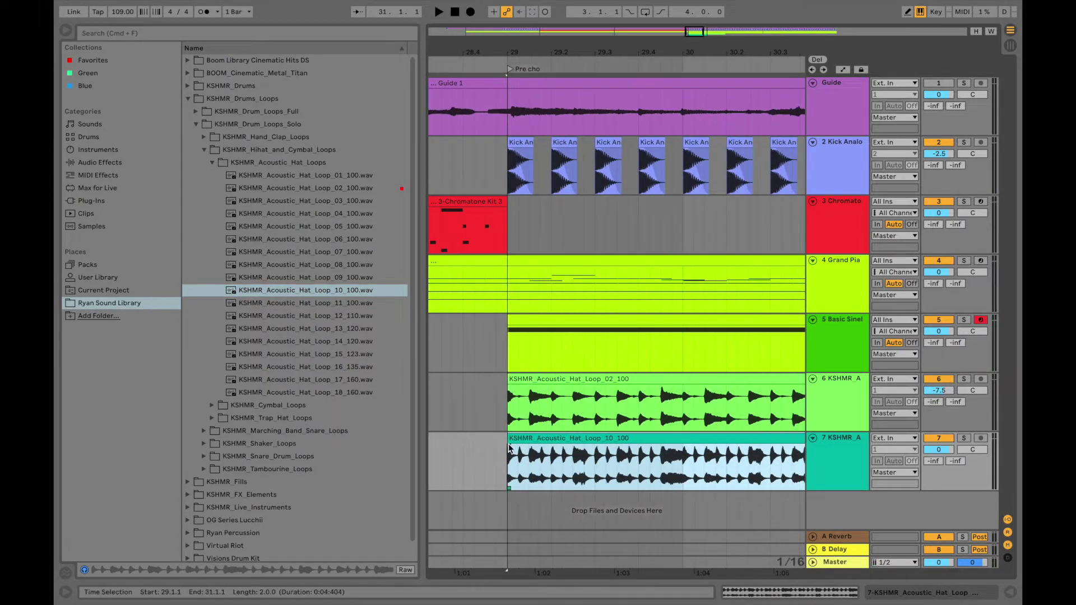
click(509, 447)
drag(510, 447, 541, 456)
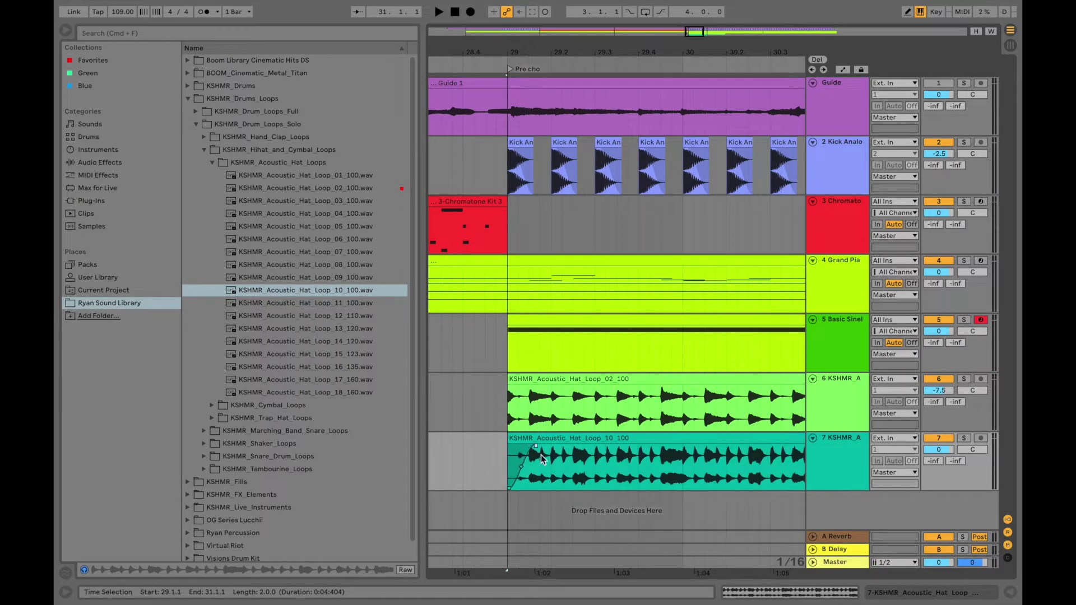
click(510, 466)
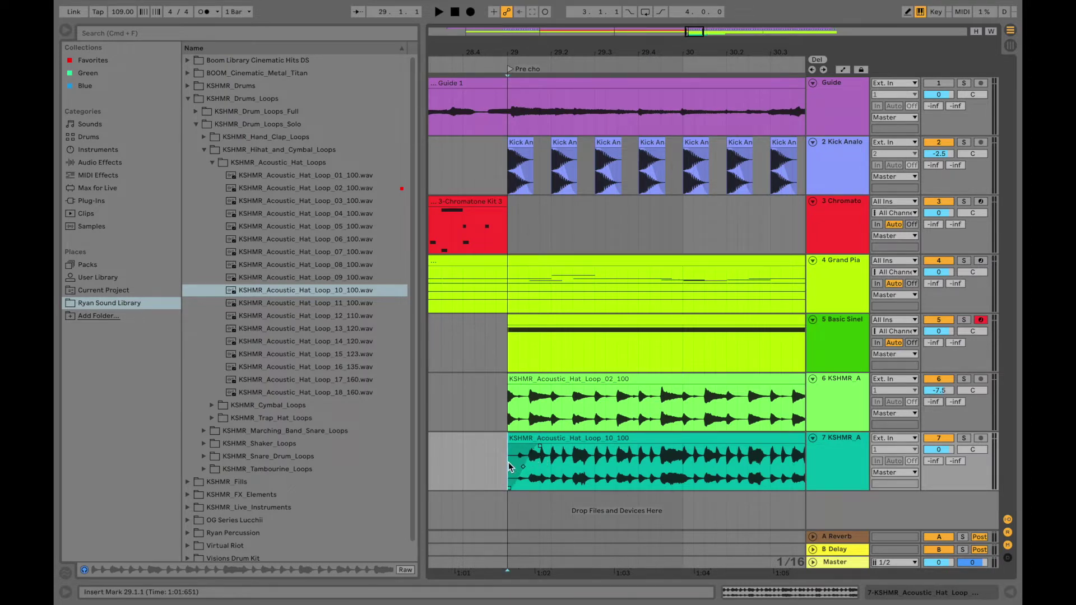
key(space)
scroll(509, 462, up, 3)
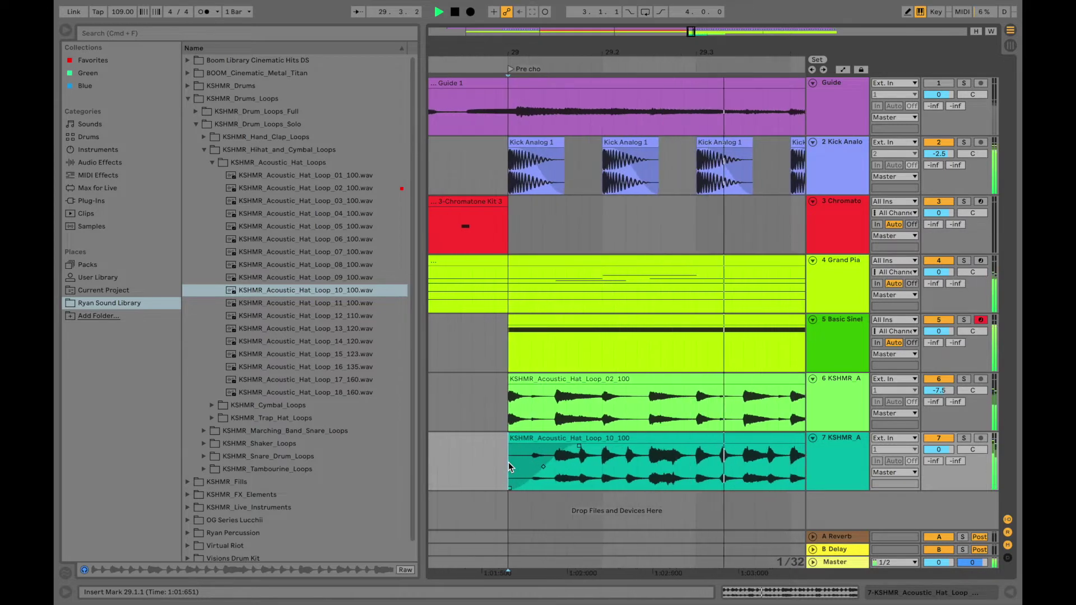
- Split the hat loop 10 clip at 29.2.1 and add a fade-in to the start of the second piece
drag(602, 474, 622, 475)
click(602, 476)
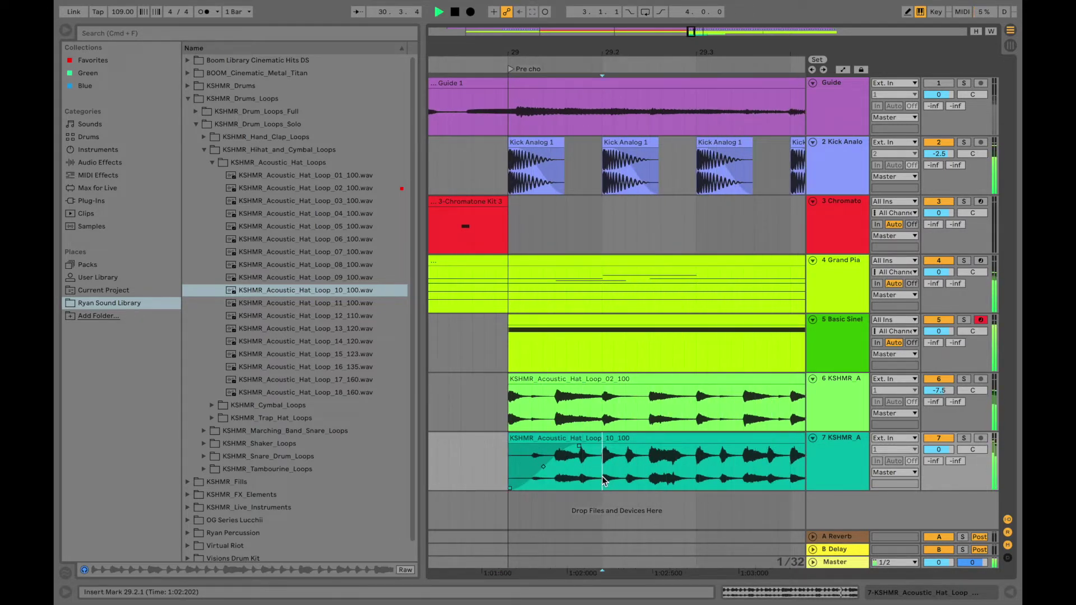
key(super+e)
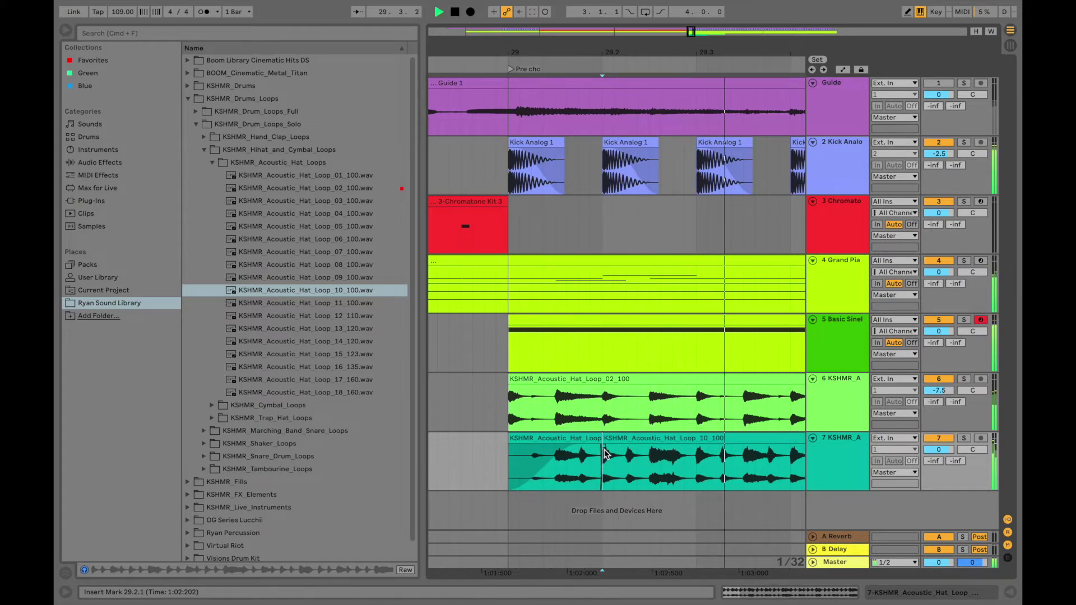
mouse_move(605, 448)
mouse_down()
mouse_move(623, 448)
mouse_move(597, 451)
mouse_up()
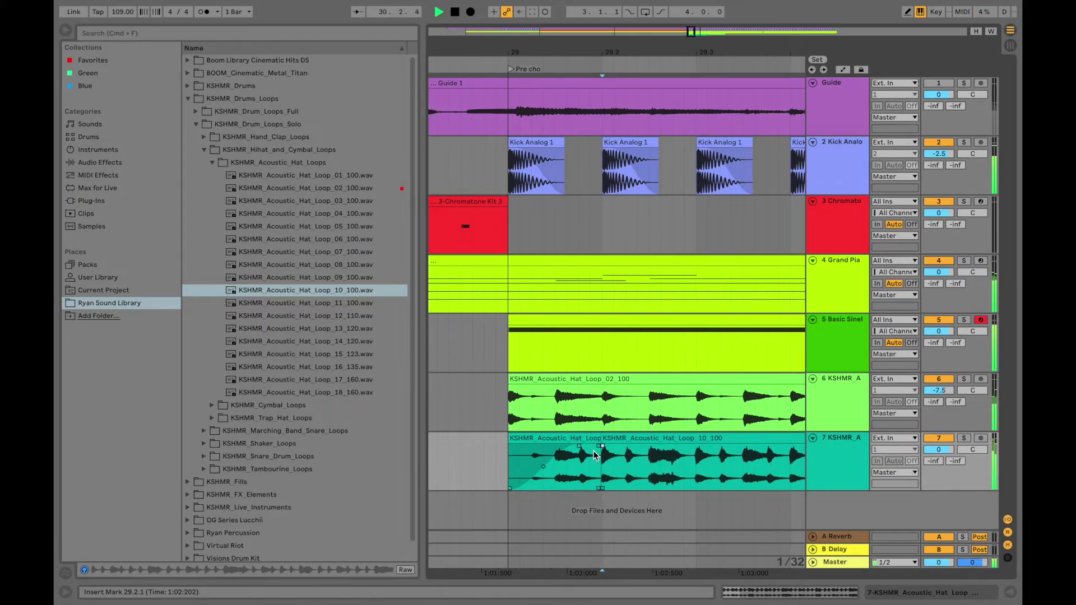
key(space)
click(606, 449)
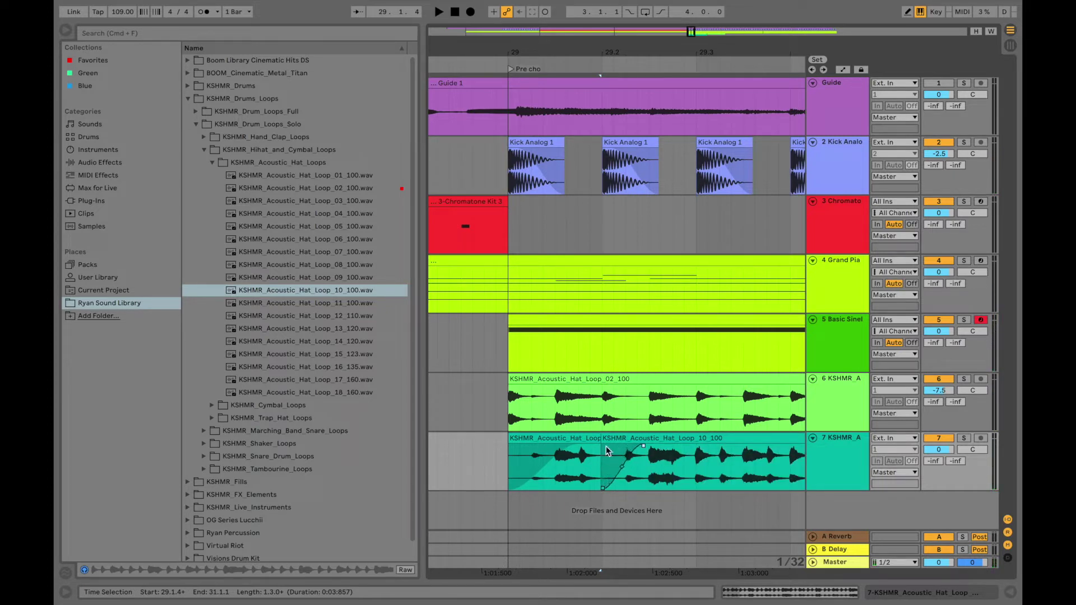
- Listen to the faded hat loop 10 pieces from bar 29 with the hat loop 02 track muted
key(space)
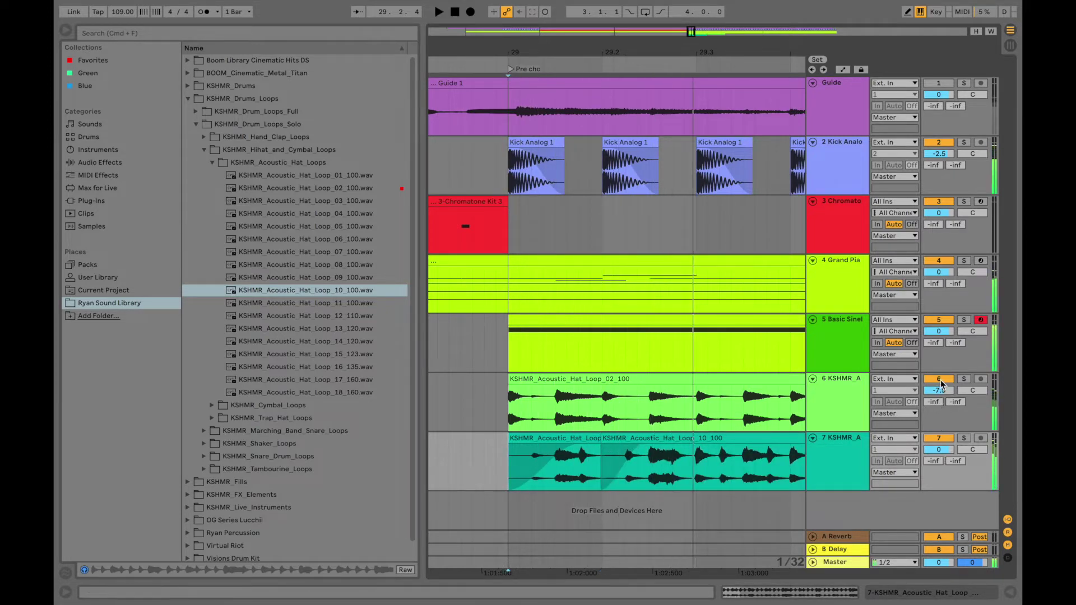
click(940, 380)
scroll(577, 433, down, 6)
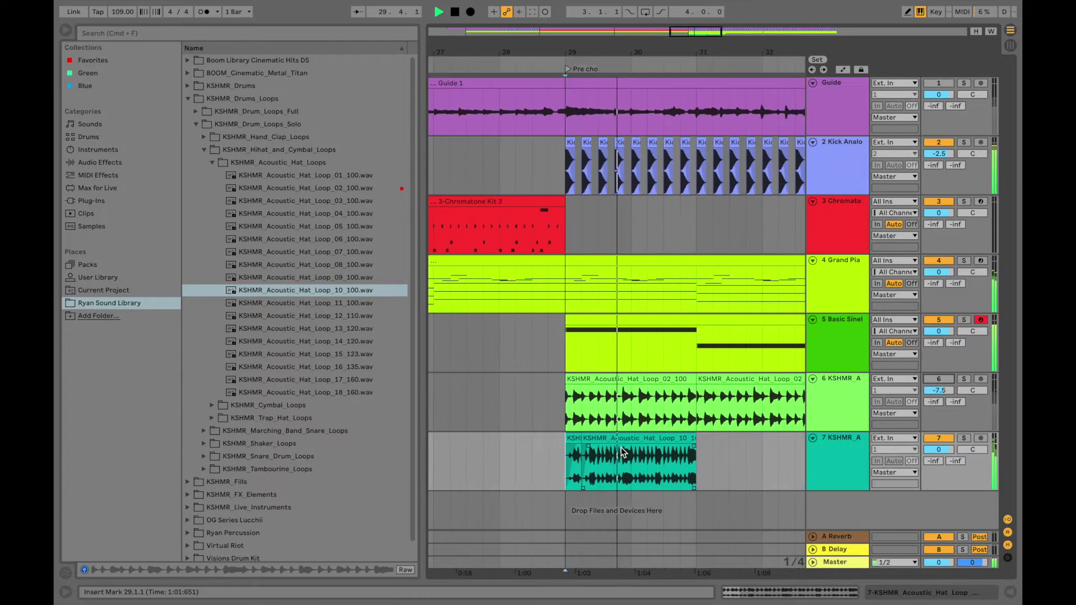
scroll(621, 448, up, 4)
scroll(621, 448, down, 2)
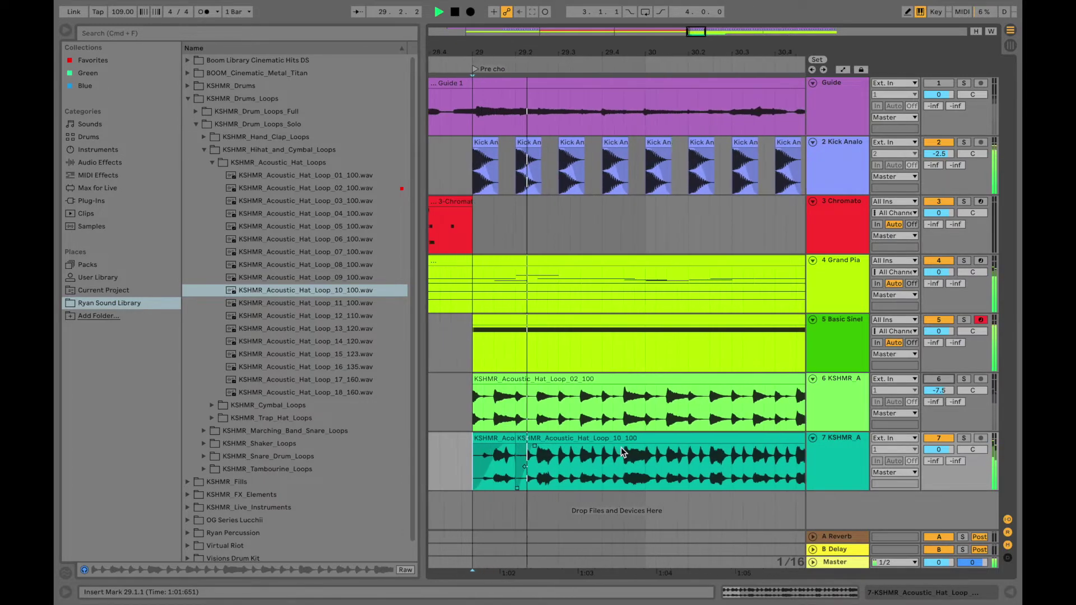
- Split the hat loop 10 clip at 29.3.1 and 29.4.1, giving each new piece a fade-in at its start
key(space)
click(568, 466)
key(super+e)
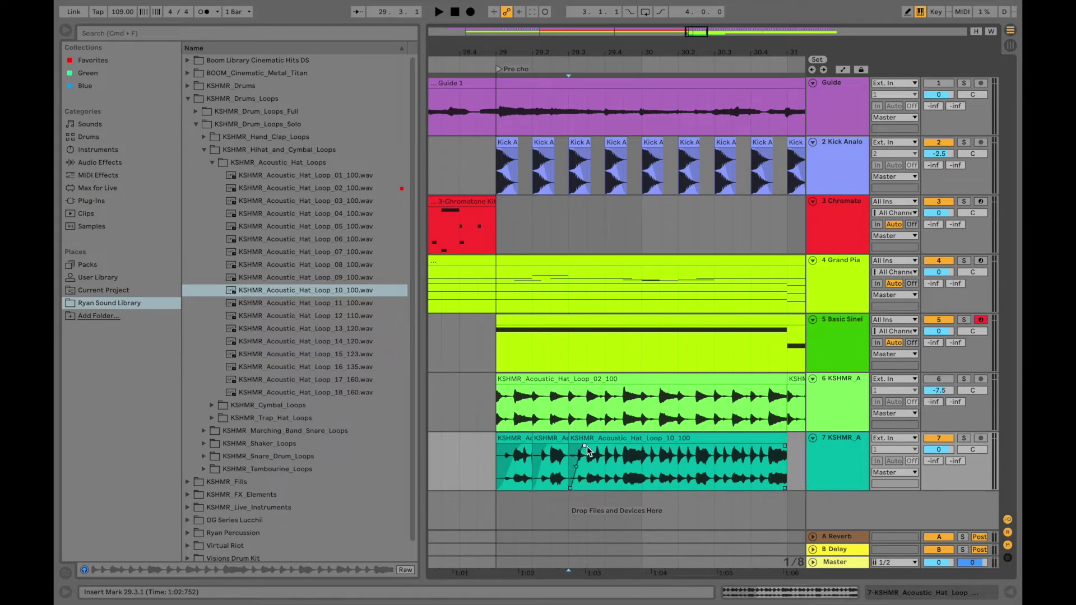
click(605, 461)
key(super+e)
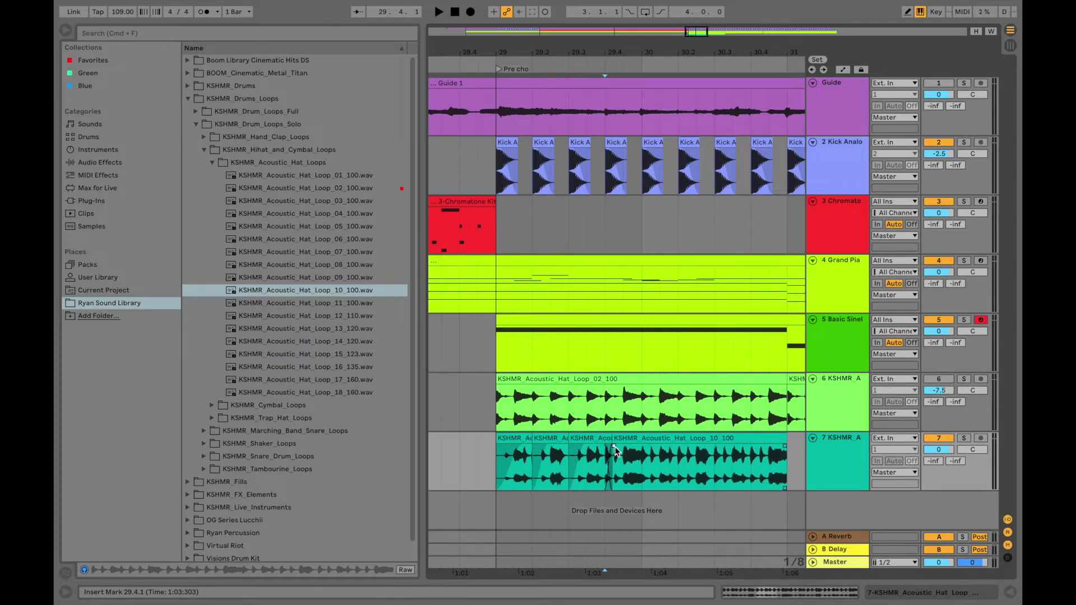
drag(616, 452, 609, 446)
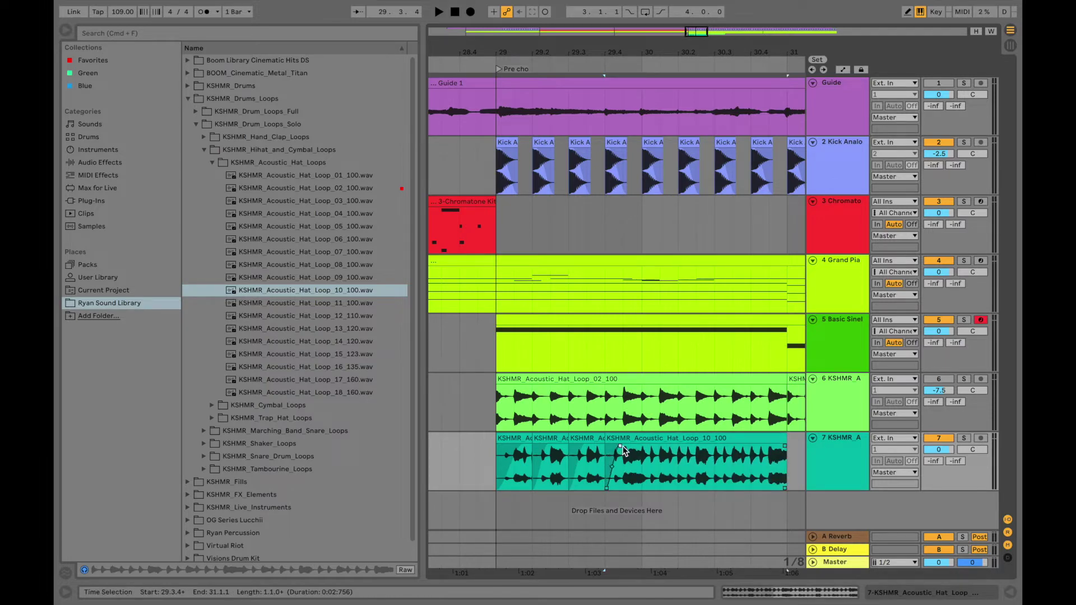
- Delete the hat loop 10 audio from bar 30 onward and duplicate the remaining one-bar pattern three times up to bar 33
scroll(629, 446, down, 3)
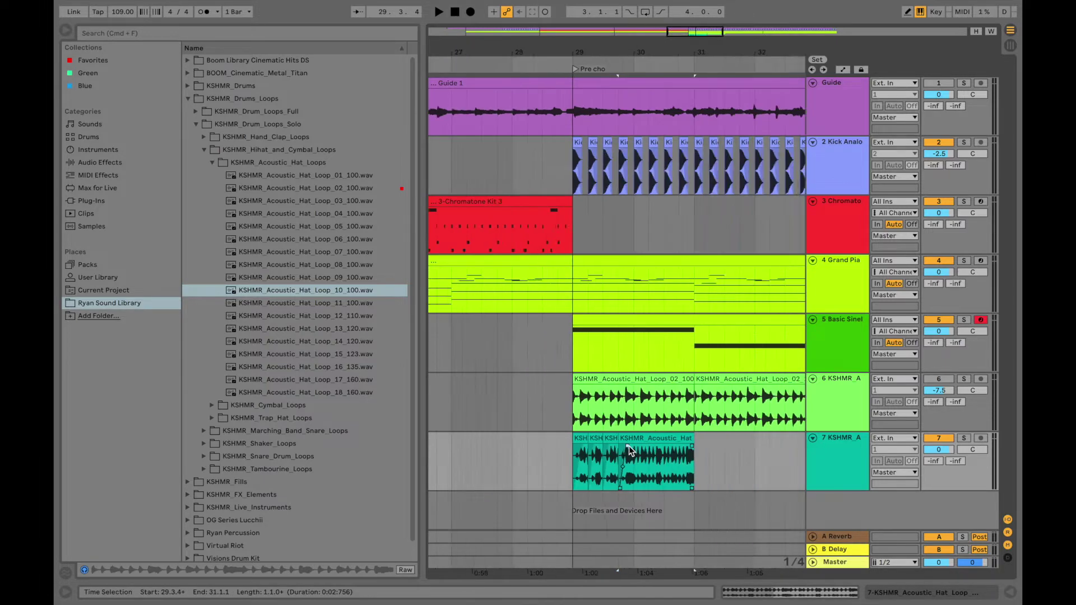
drag(728, 449, 628, 458)
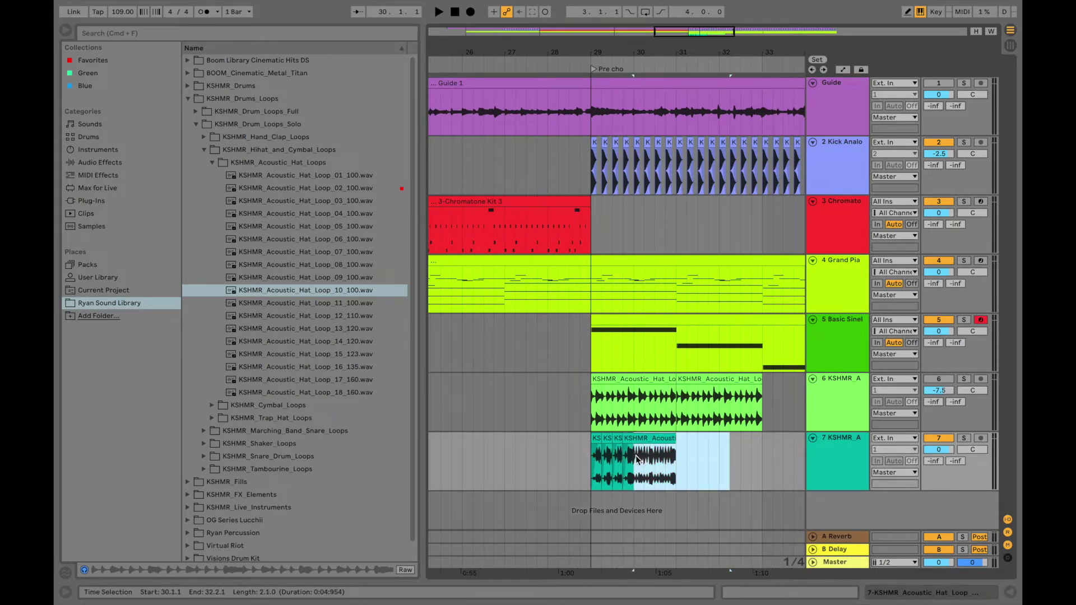
key(Delete)
drag(636, 456, 597, 463)
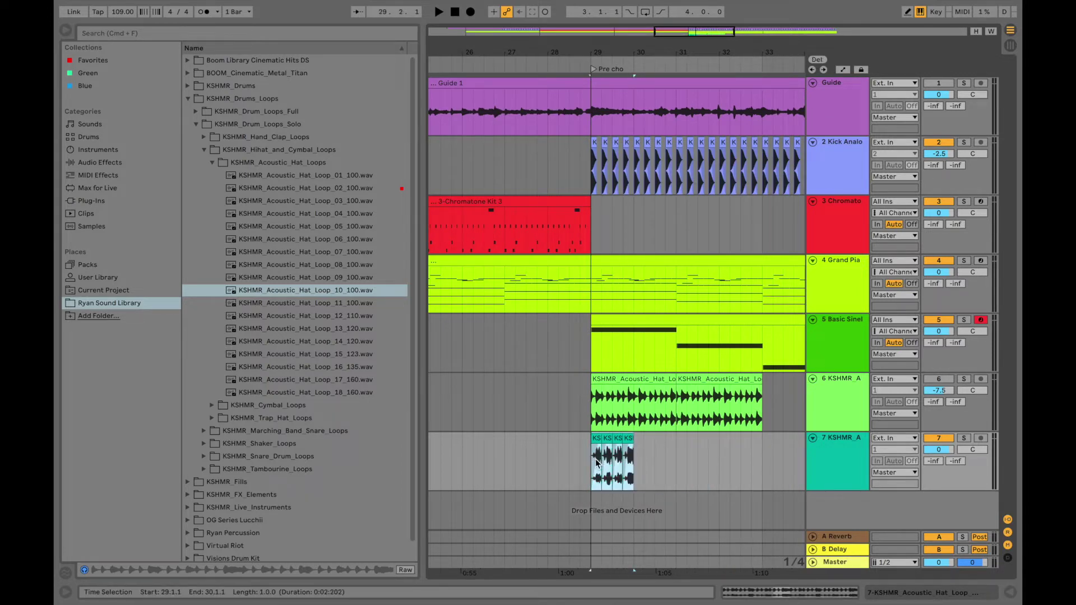
key(super+d)
key(super+d)
key(super+d)
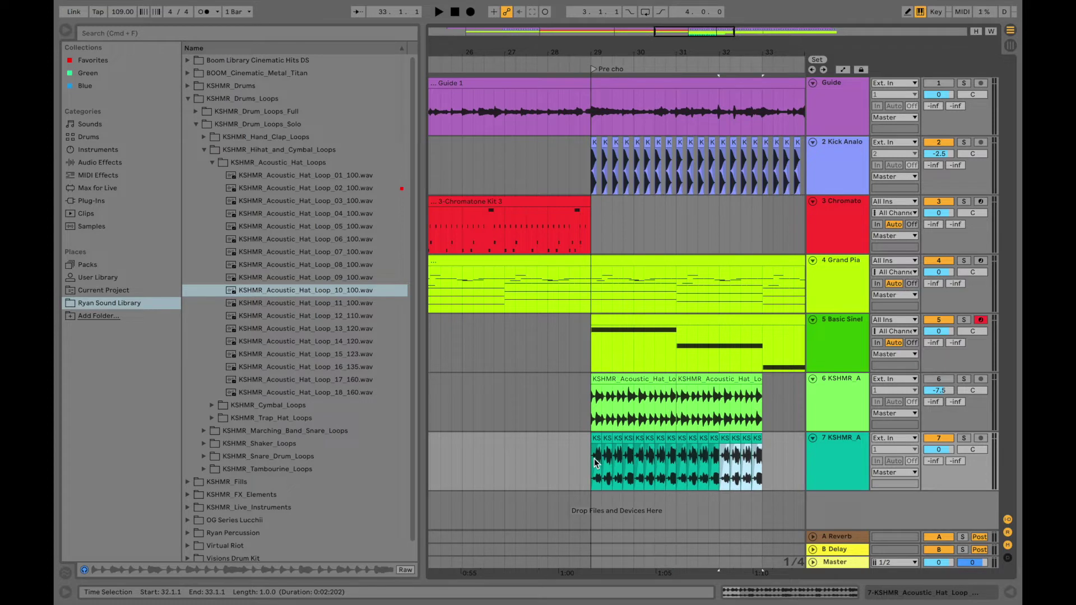
- Unmute the hat loop 02 track and balance the hats during playback, setting loop 02 to -16.7 dB and loop 10 to -15.8 dB
click(812, 401)
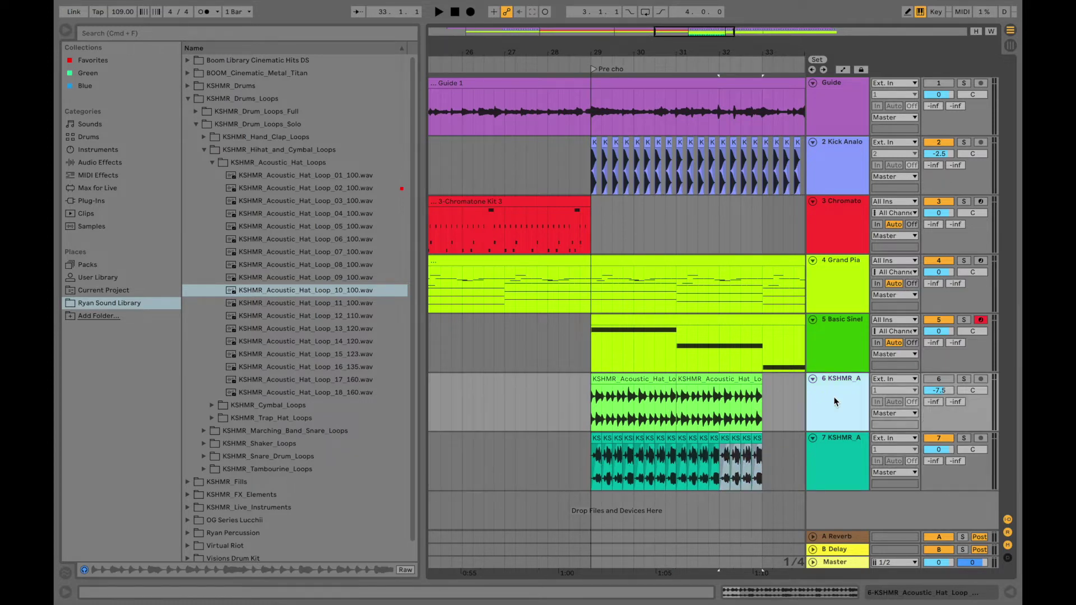
click(939, 381)
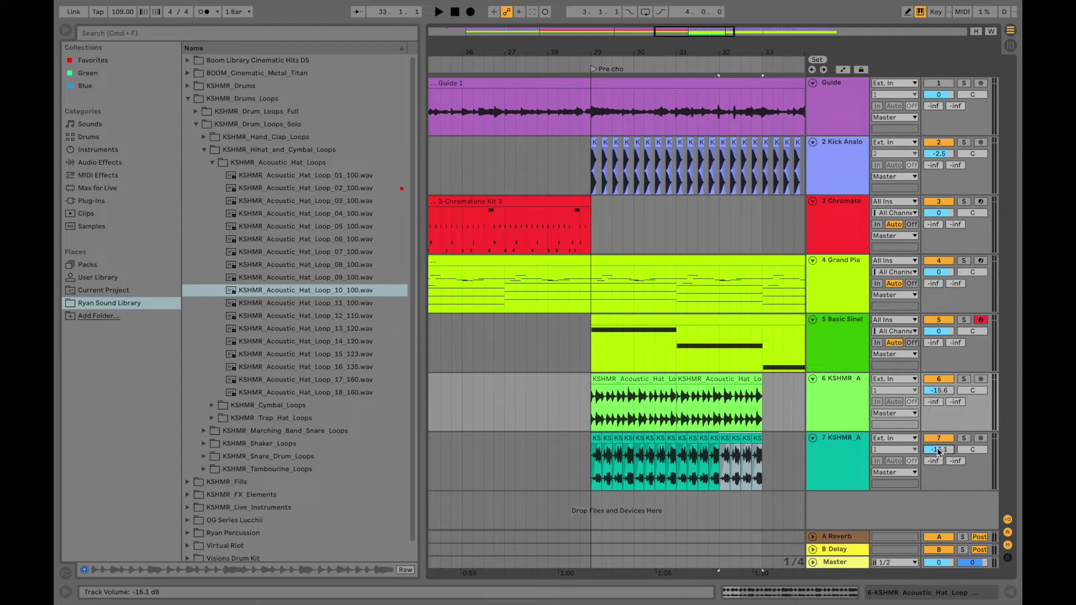
click(939, 391)
click(573, 424)
key(space)
scroll(645, 410, up, 5)
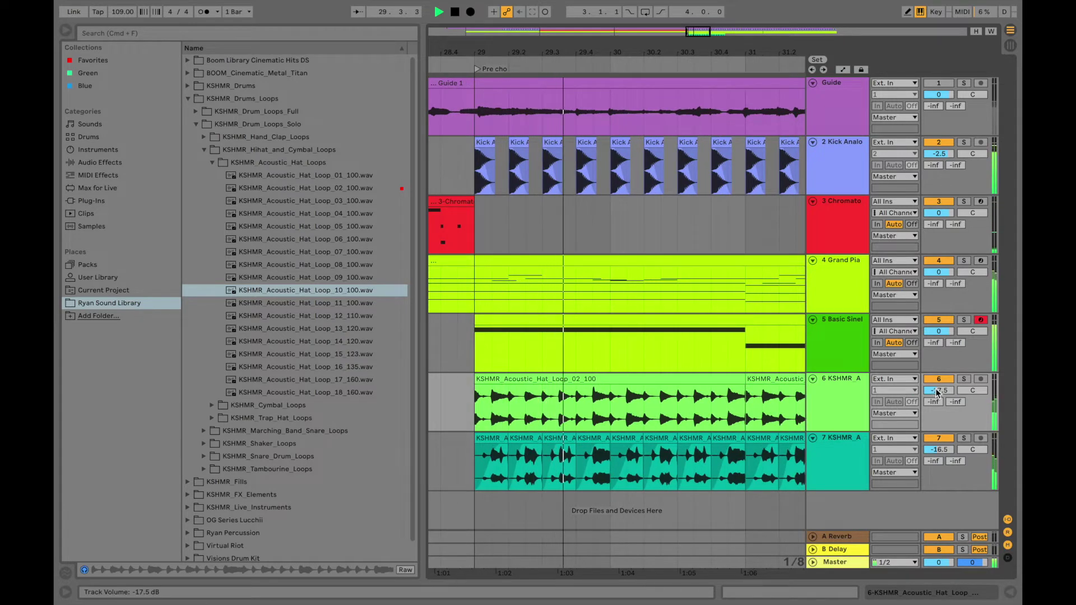
drag(939, 391, 939, 386)
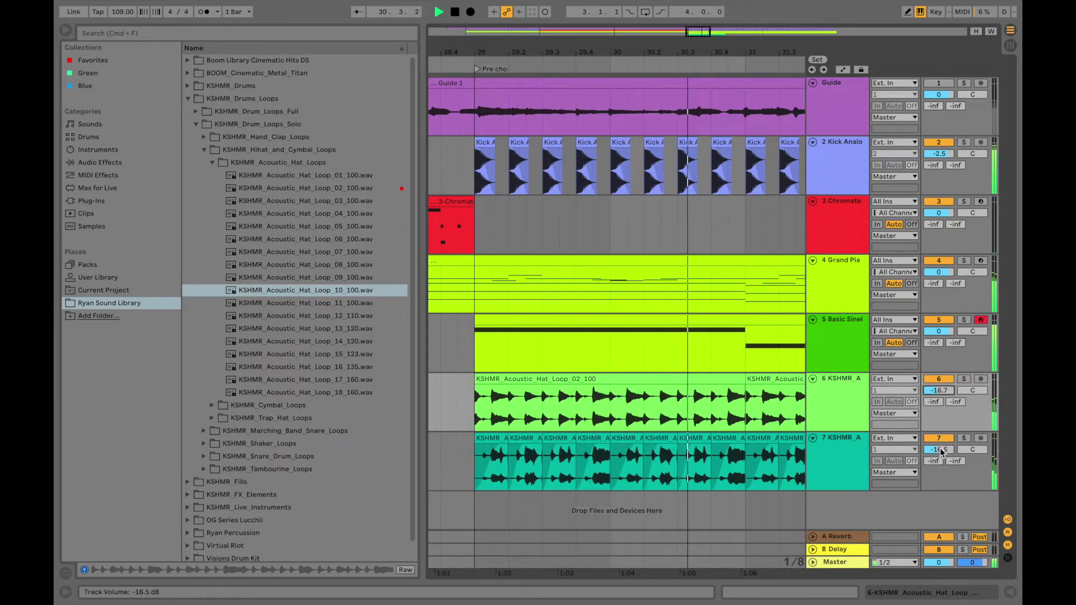
drag(943, 449, 943, 446)
- Duplicate the bar 29 to 33 section of both hat loop tracks three times to fill the pre-chorus up to bar 45
scroll(591, 404, down, 5)
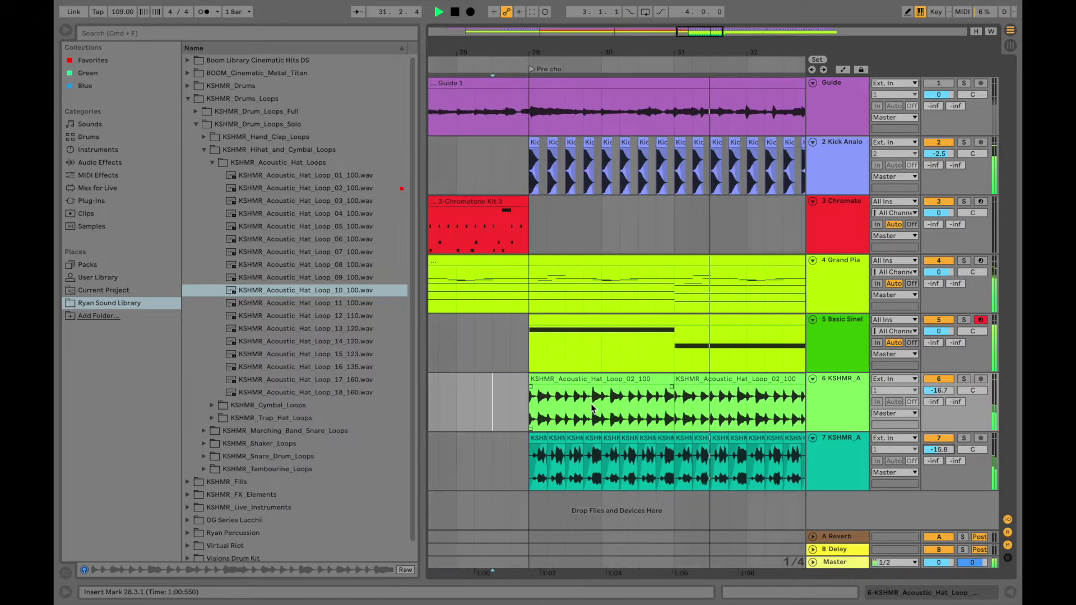
drag(667, 394, 577, 459)
key(space)
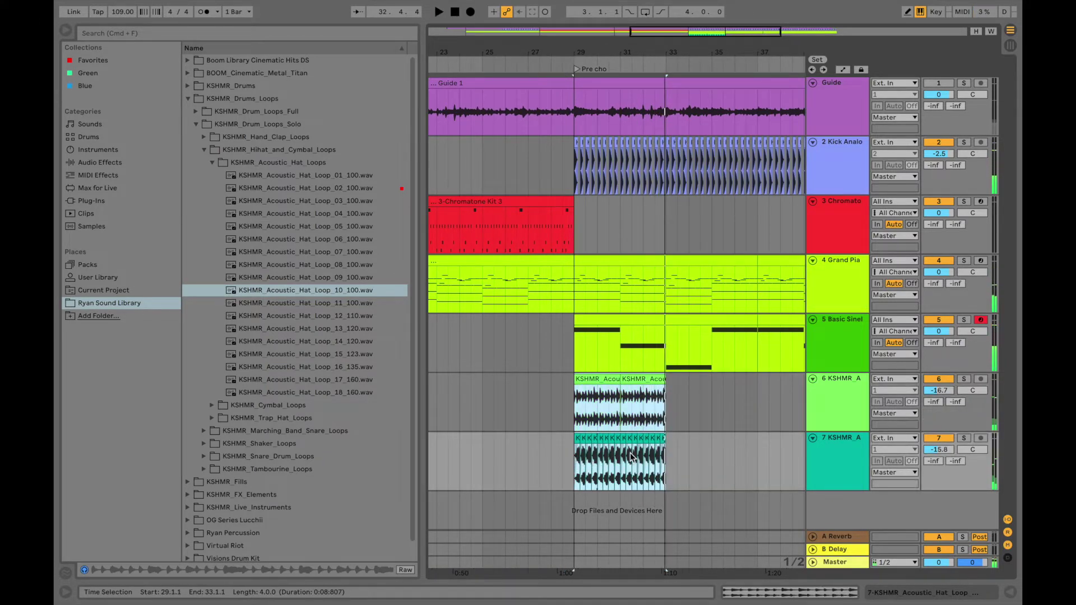
scroll(630, 453, right, 3)
click(621, 427)
drag(601, 404, 509, 470)
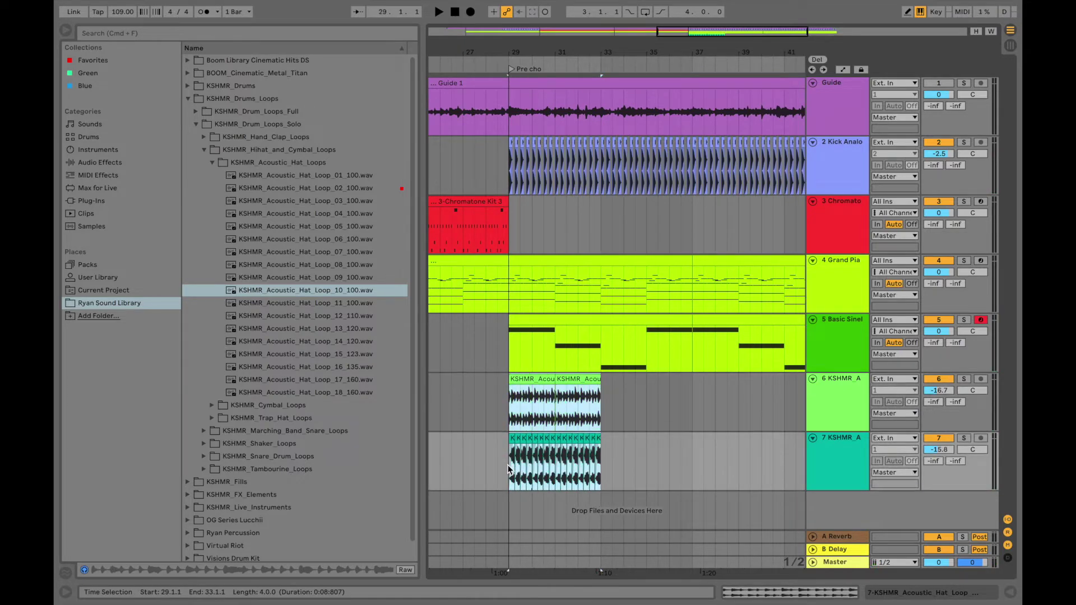
key(super+d)
key(super+d)
key(super+d)
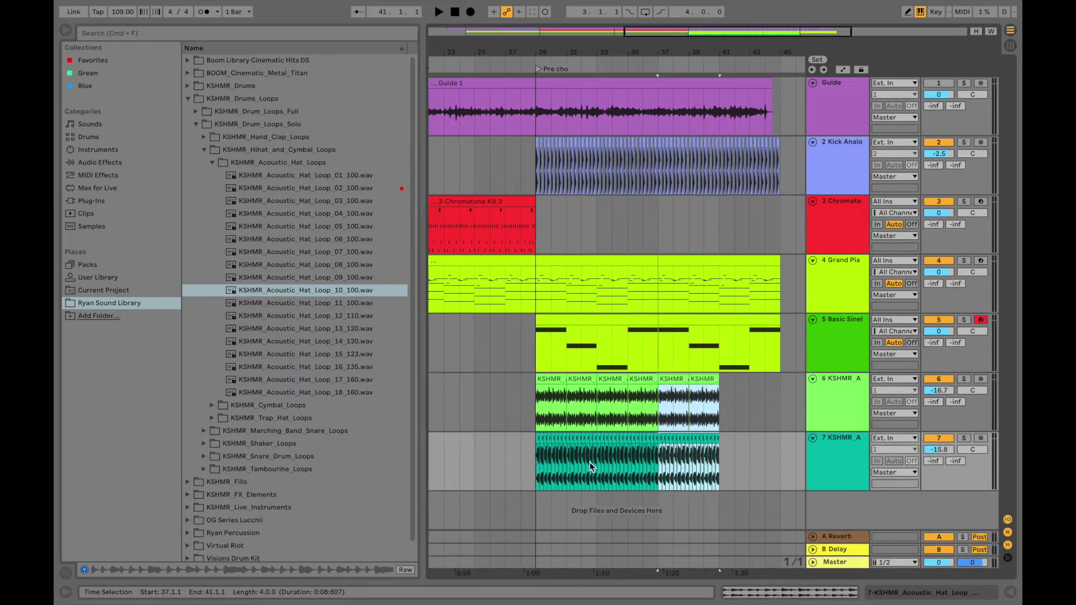
- Play the layered pre-chorus from bar 35, select the bass clip from bar 37 to 45, and stop with the insert marker at bar 37
click(633, 427)
key(space)
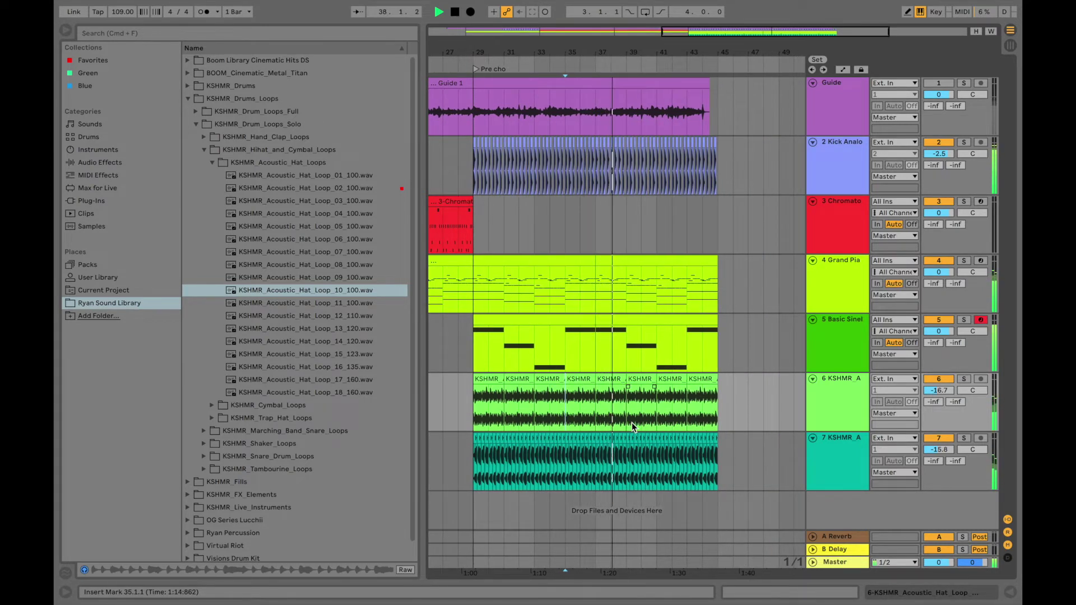
drag(709, 342, 622, 345)
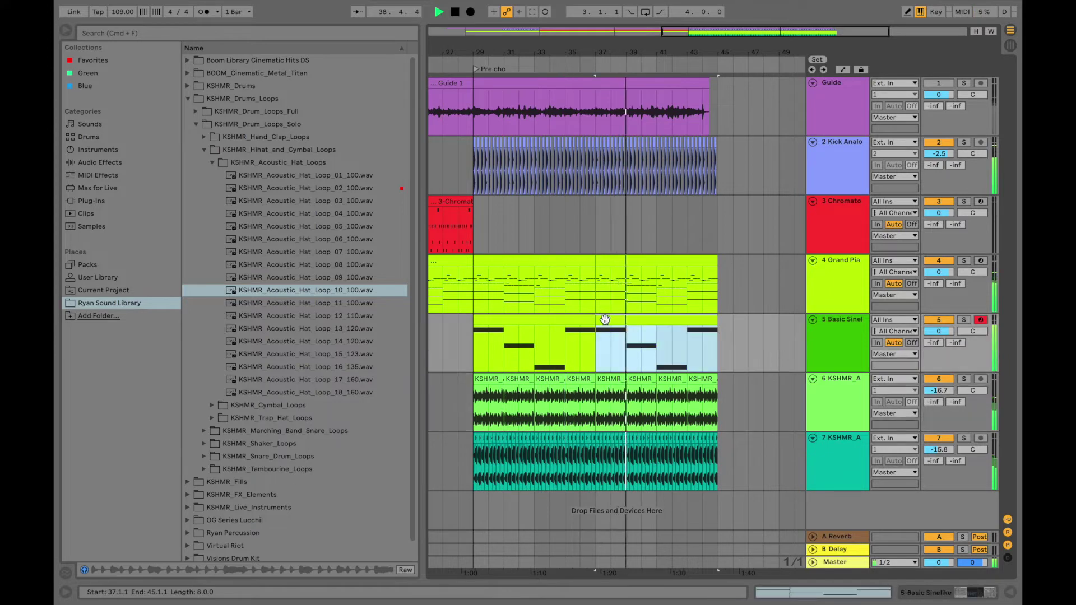
click(597, 413)
key(space)
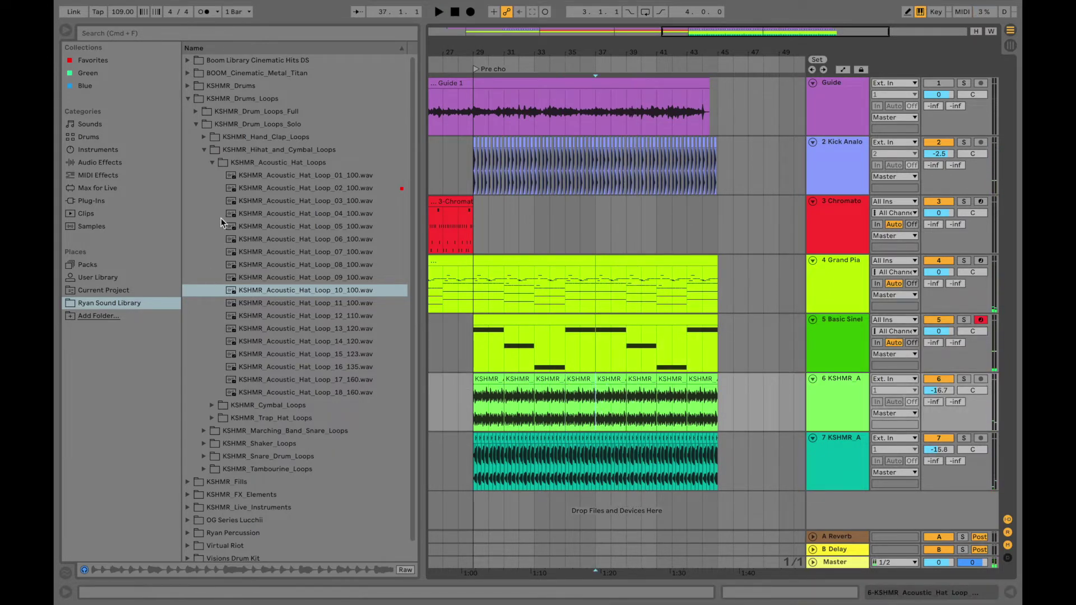
- Collapse the KSHMR_Acoustic_Hat_Loops, KSHMR_Hihat_and_Cymbal_Loops and KSHMR_Drum_Loops_Solo folders in the sample library
click(213, 162)
click(204, 150)
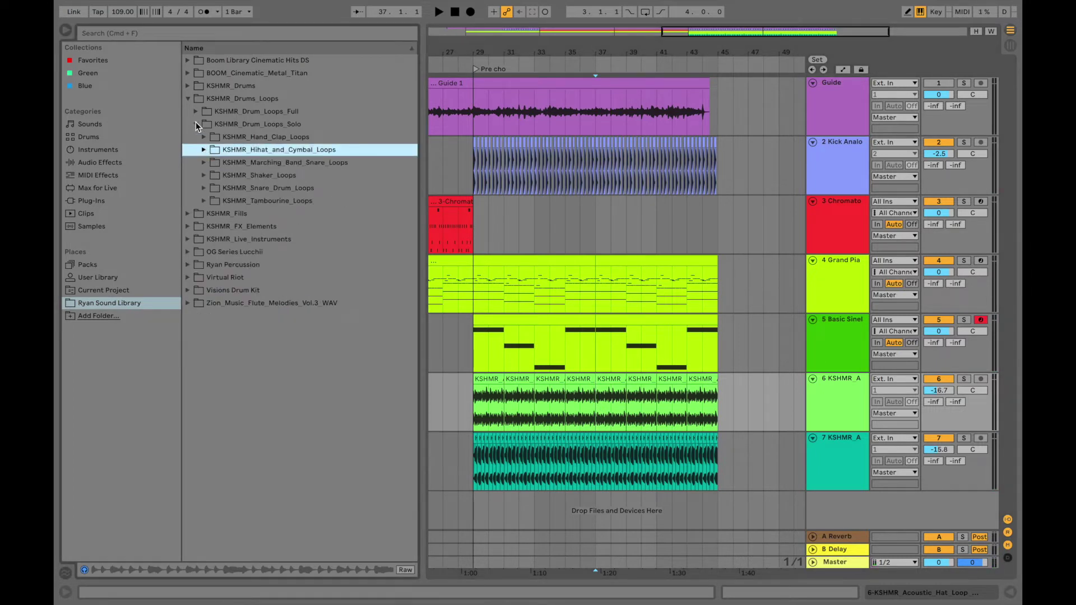
click(196, 125)
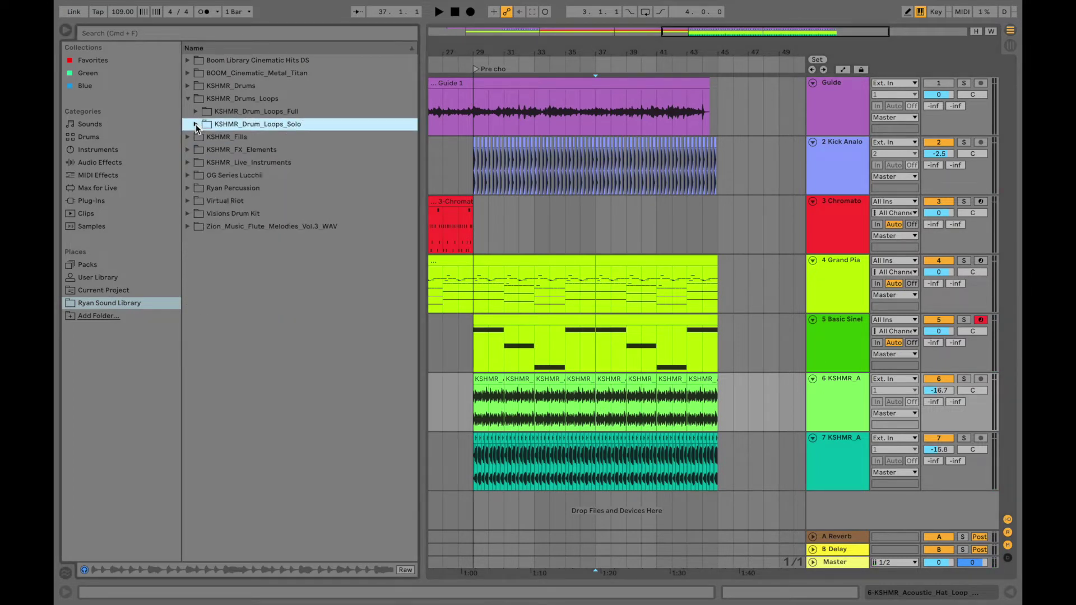
- Browse the KSHMR_Drum_Loops_Full and KSHMR_Drum_Loops_Solo folders inside KSHMR_Drums_Loops, leaving the Full folder expanded
click(189, 99)
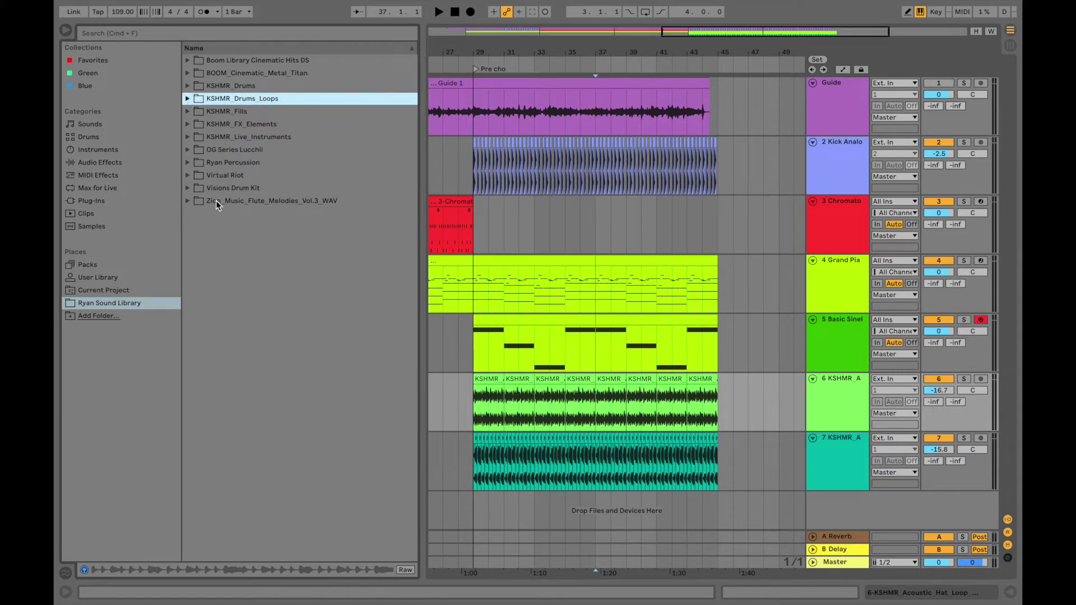
click(188, 99)
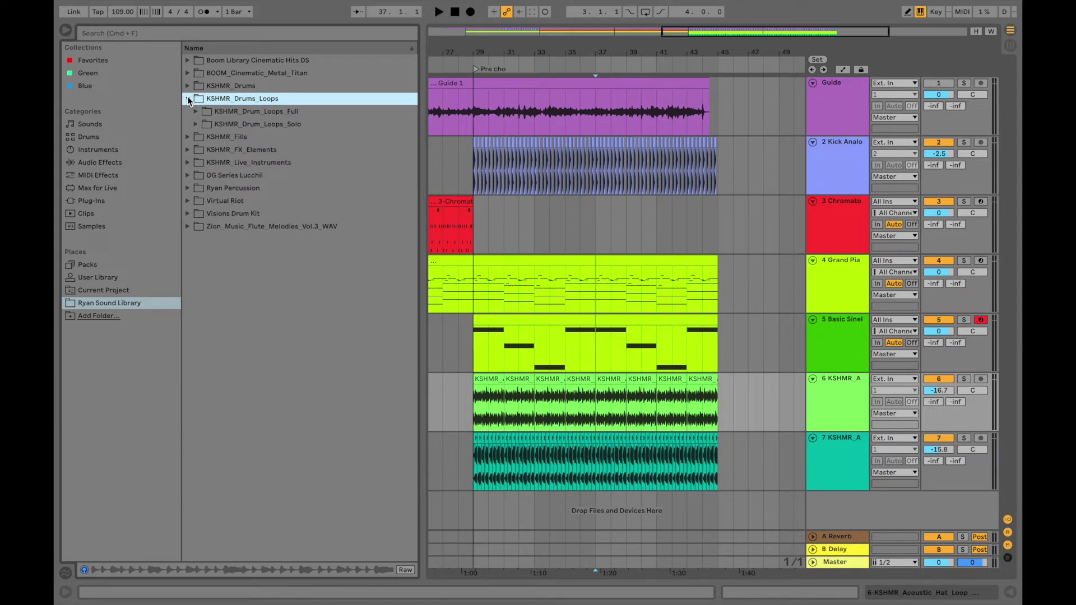
click(195, 112)
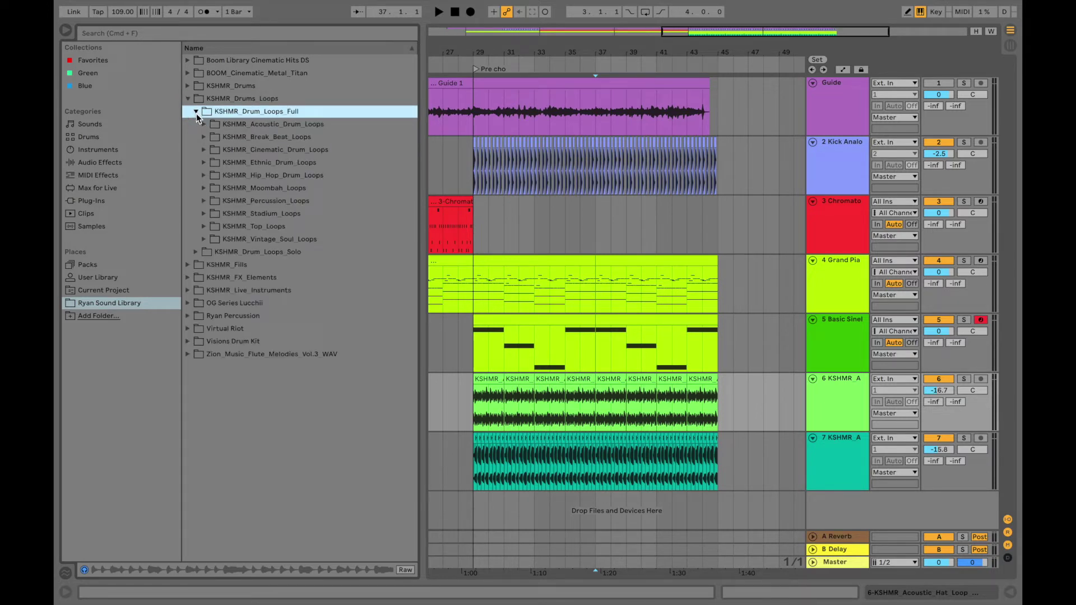
click(196, 111)
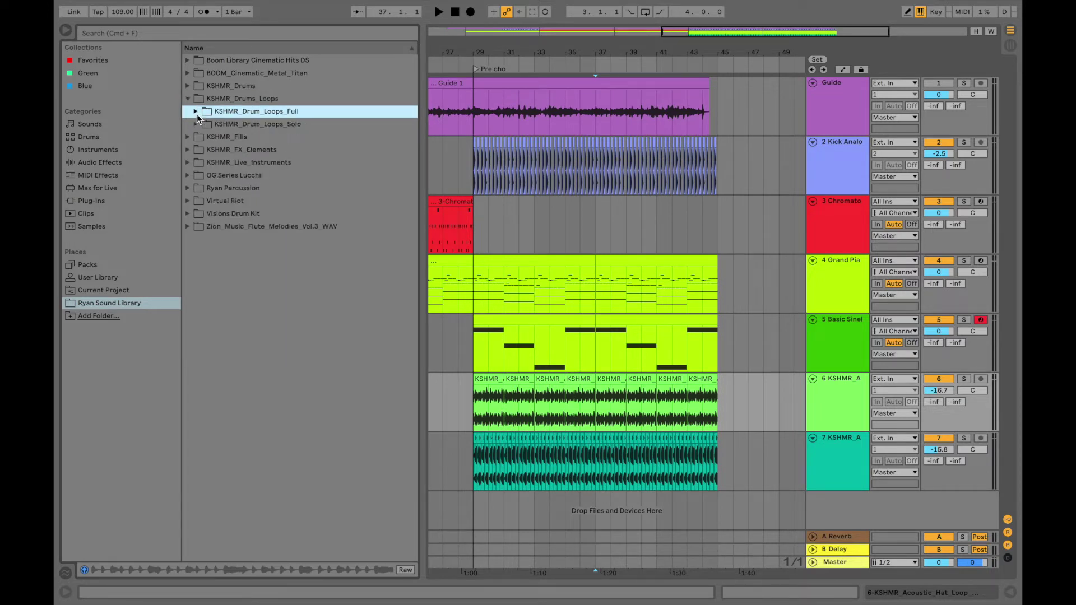
click(196, 124)
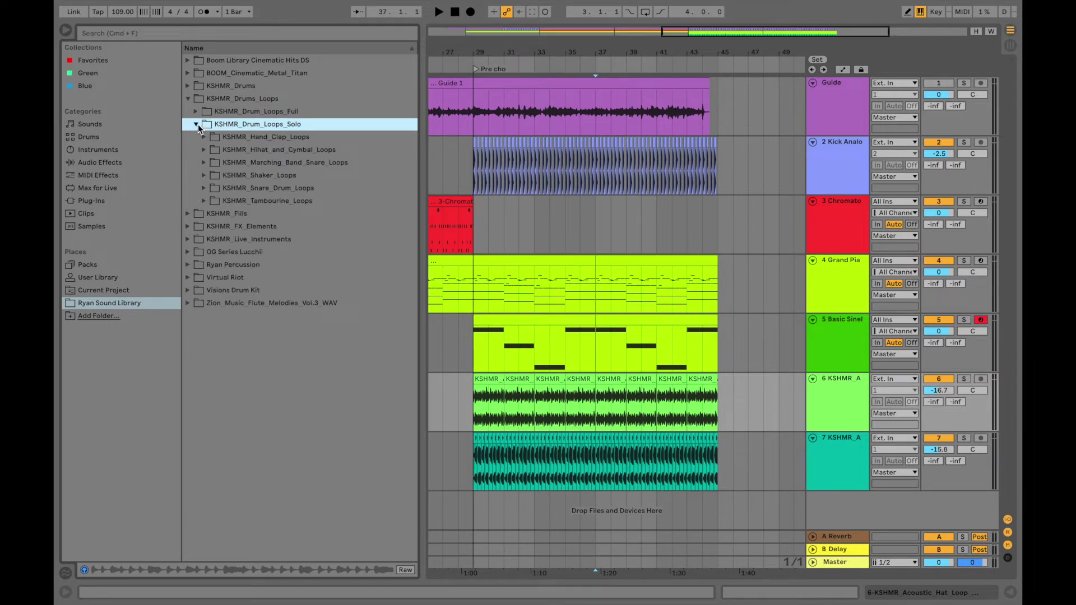
click(196, 125)
click(196, 111)
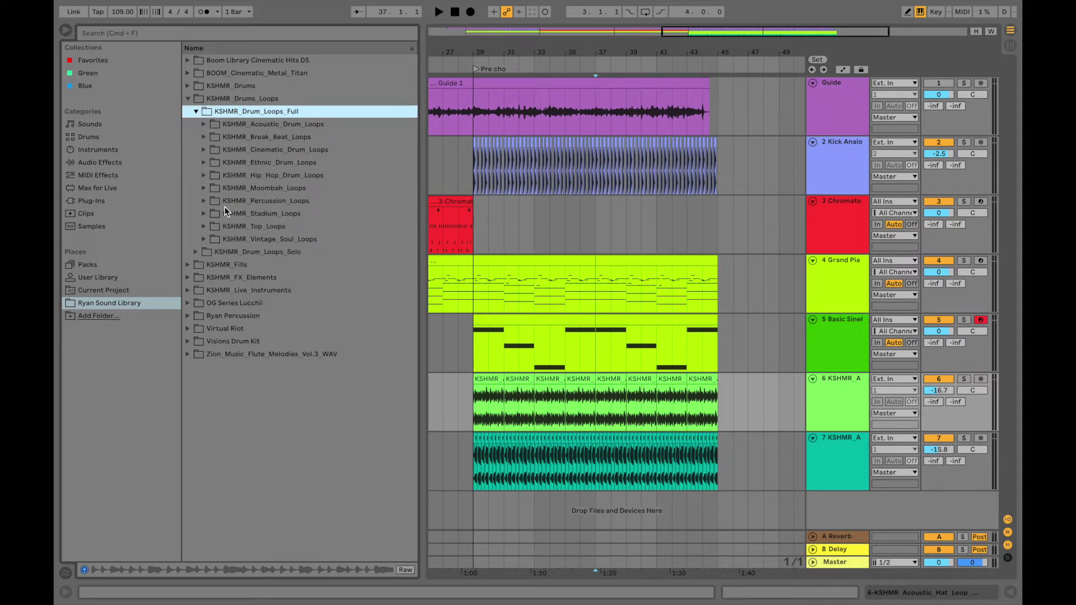
- Audition Top Loops 01, 03 and 08 from the KSHMR_Top_Loops 090-120 folder, and collapse KSHMR_Top_Loops
click(205, 226)
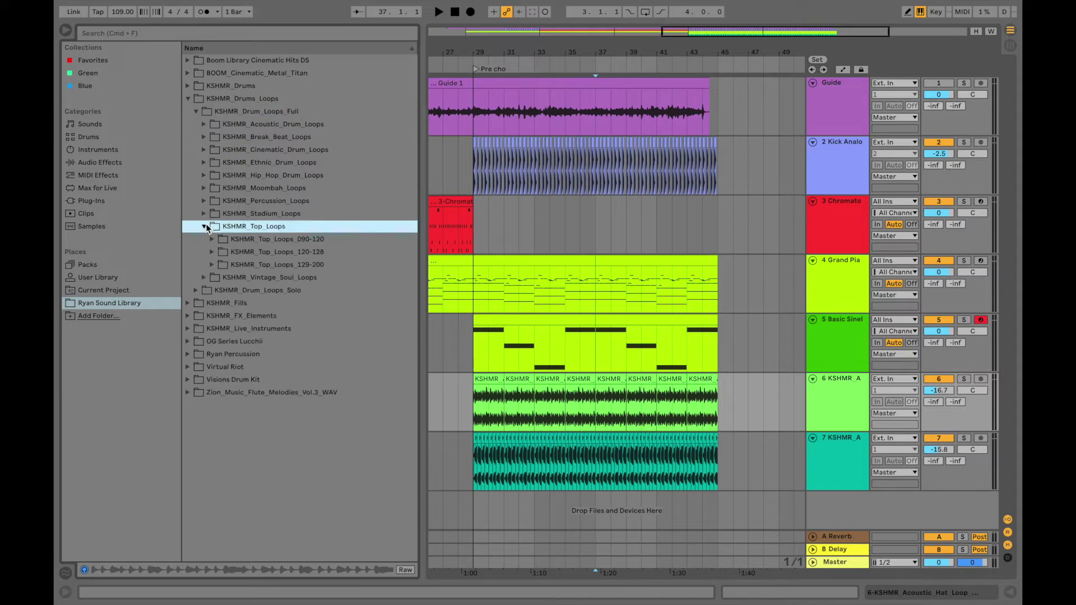
click(213, 239)
click(250, 255)
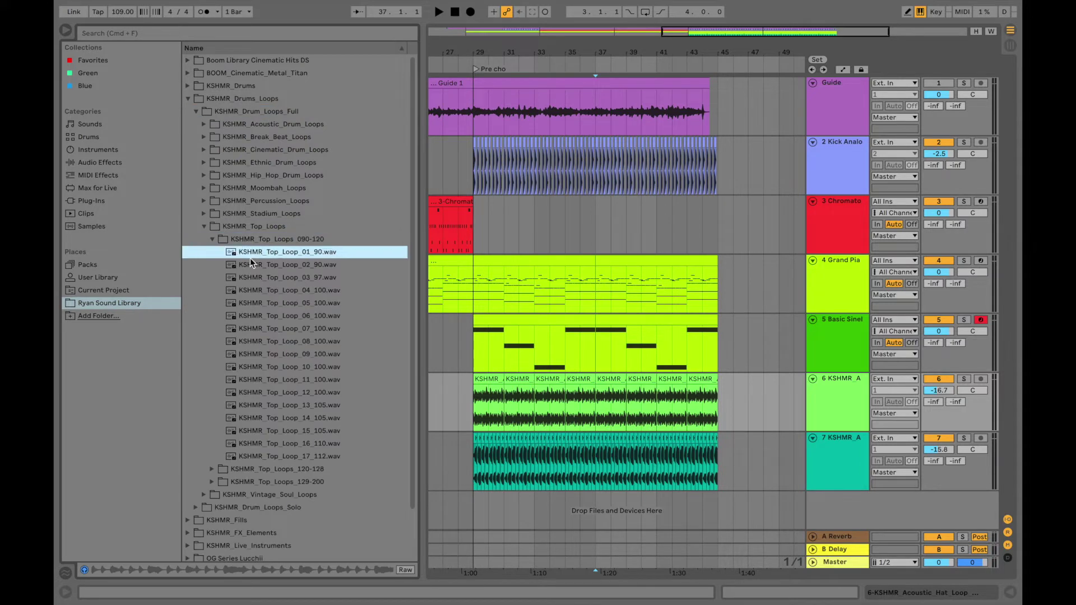
click(259, 278)
click(271, 341)
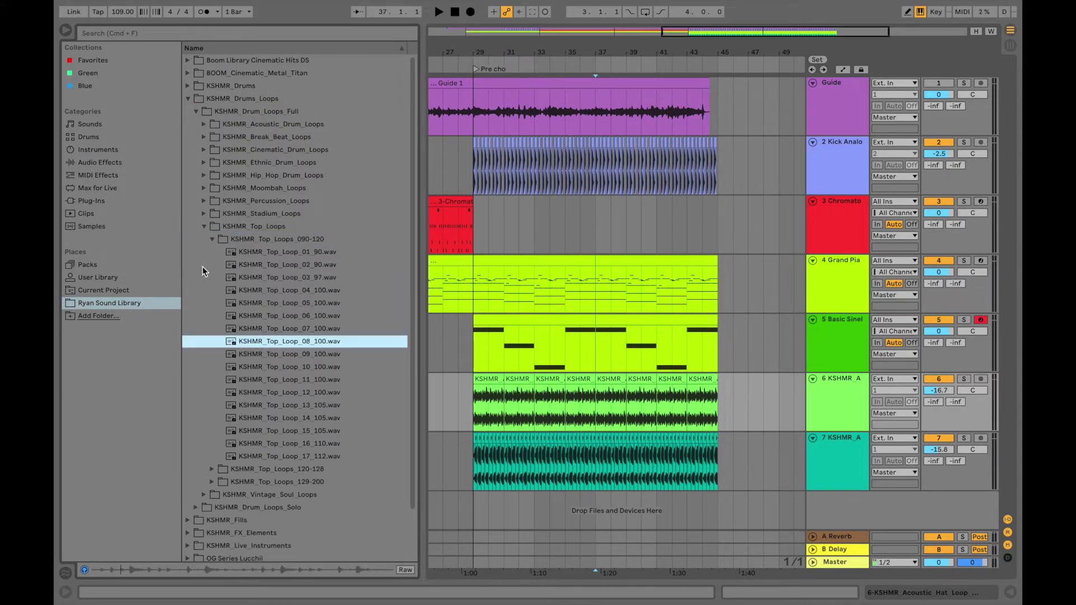
click(208, 240)
click(205, 228)
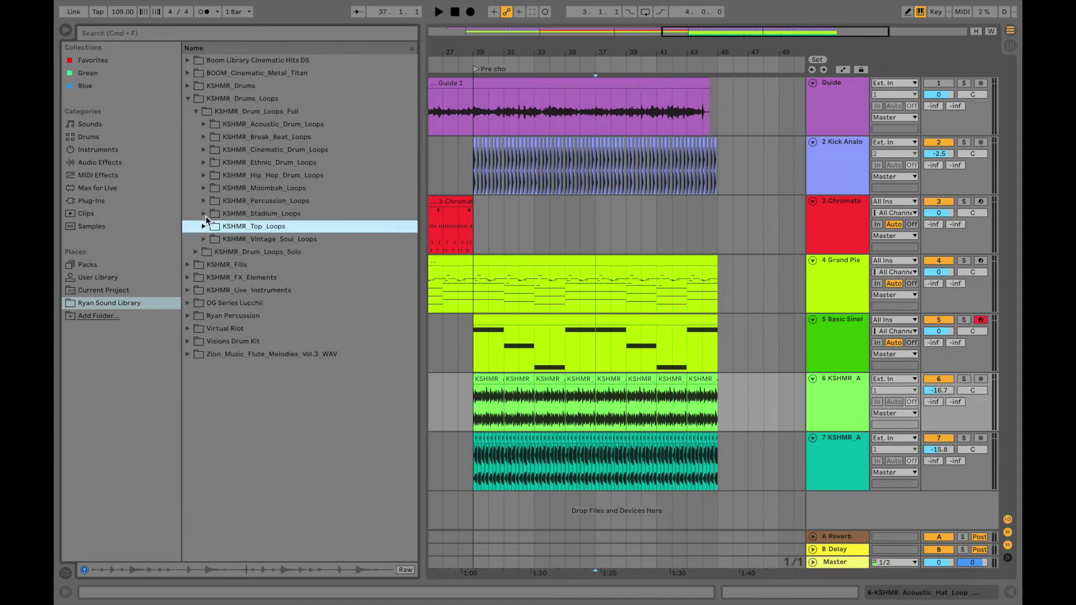
- Audition KSHMR_Percussion_Loops samples 02, 05, 10 and 13 through 18, and close the folder
click(203, 204)
click(241, 222)
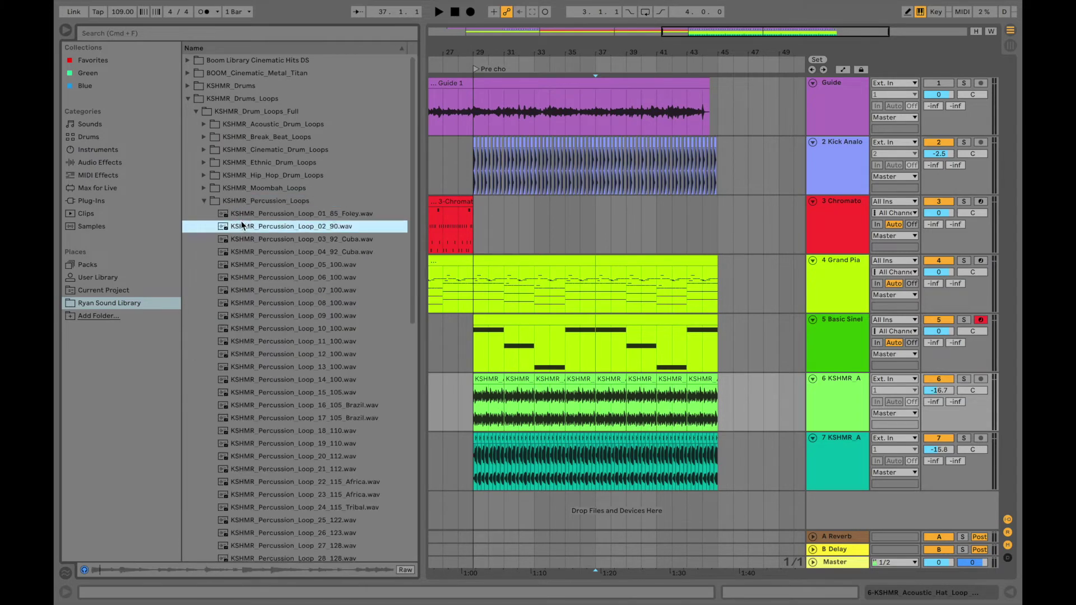
click(273, 265)
click(284, 329)
click(299, 368)
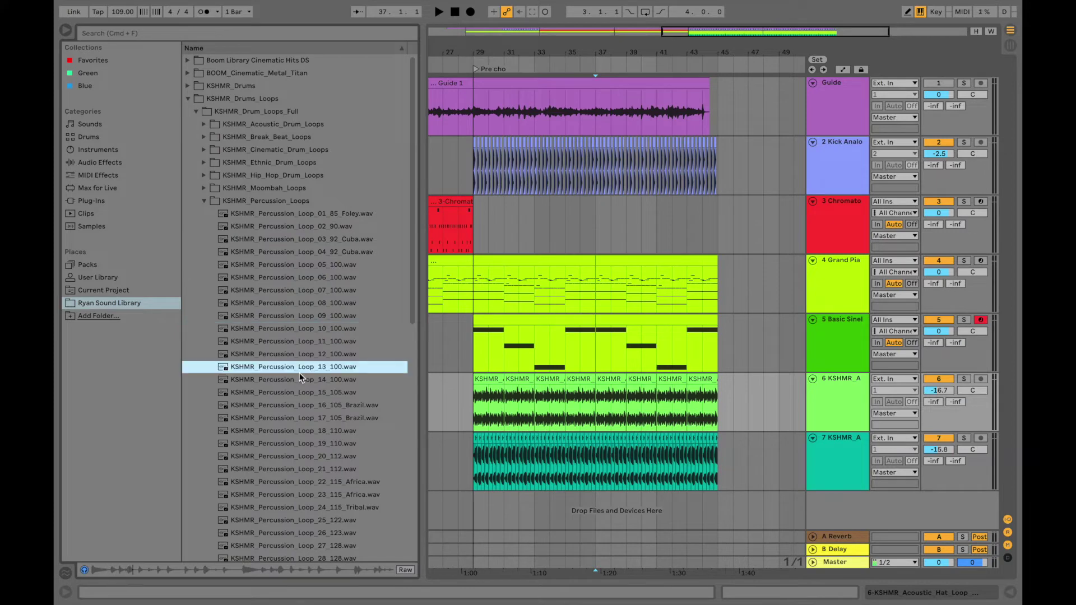
key(Down)
key(Down)
key(Down)
key(Down)
key(Down)
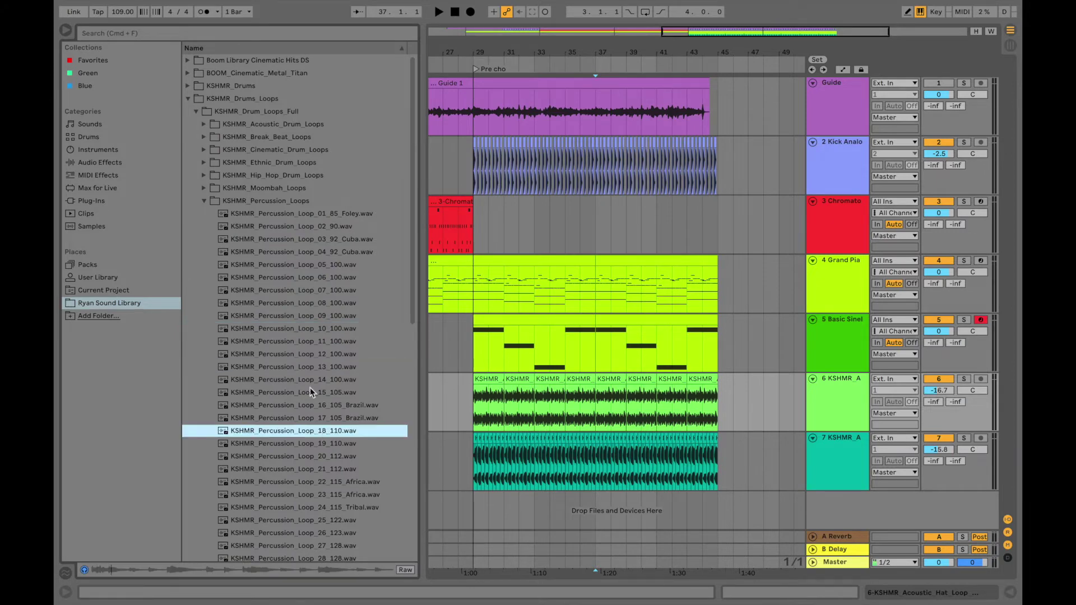
click(202, 201)
- Audition Moombah drum loops 01 and 05, and look through the KSHMR_Hip_Hop_Drum_Loops subfolders
click(204, 188)
click(237, 202)
click(273, 254)
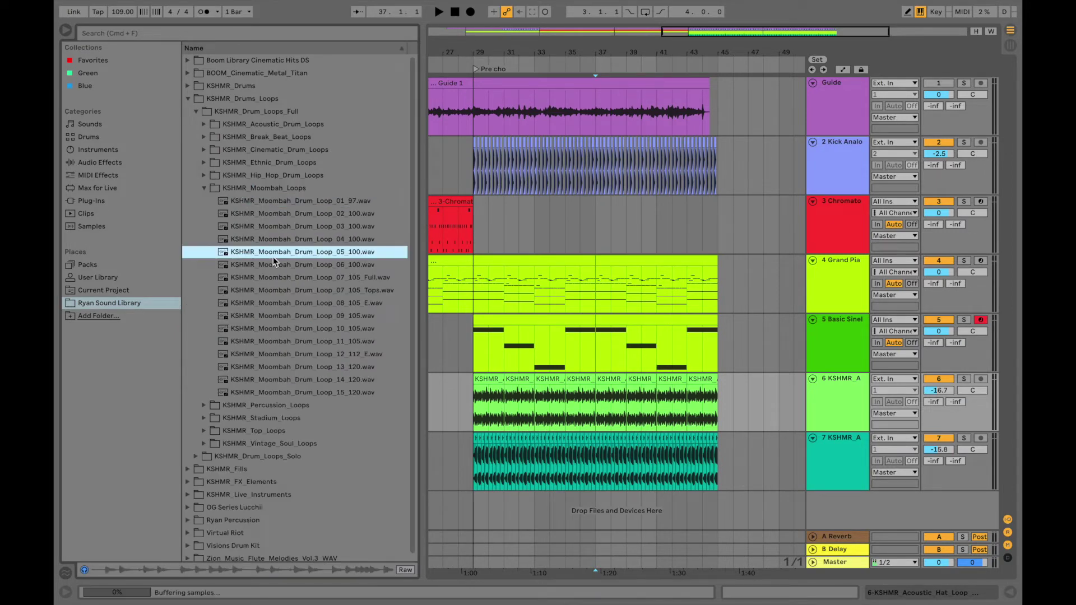
click(205, 189)
click(204, 176)
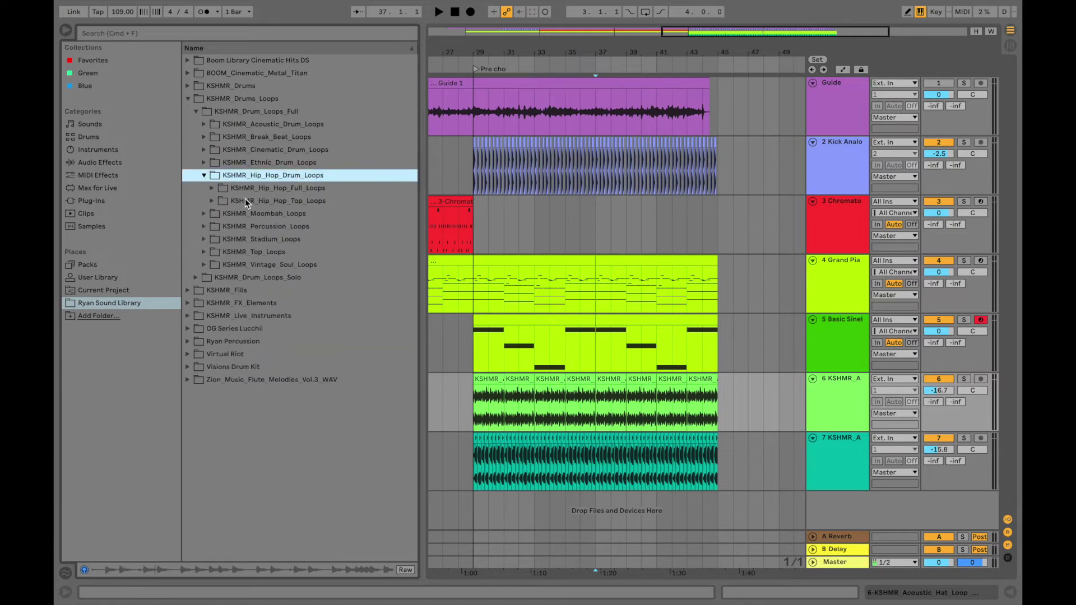
click(244, 200)
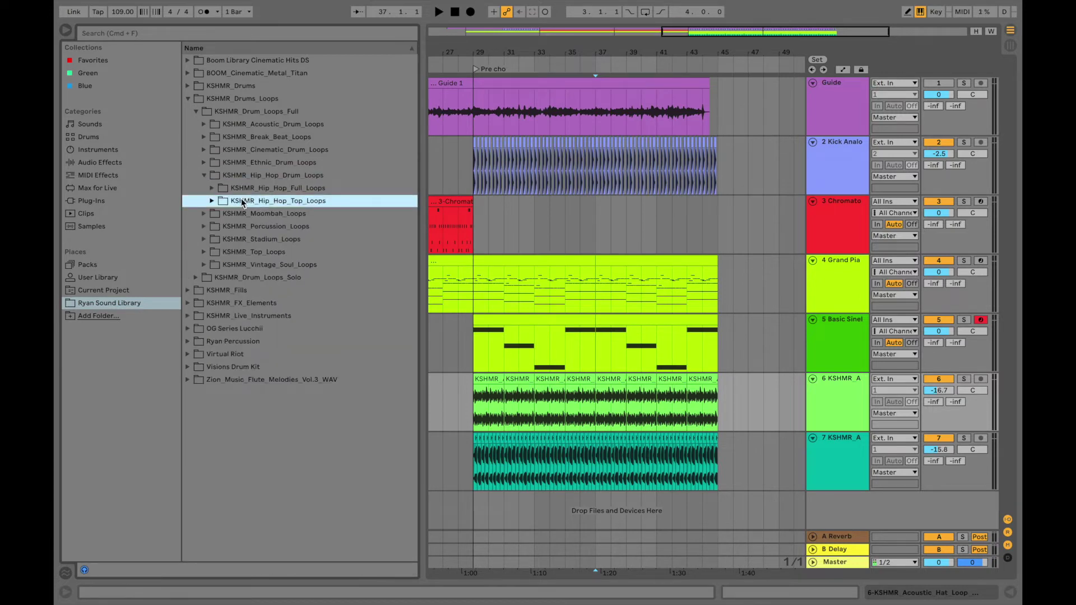
click(204, 176)
- Audition Ethnic drum loops 01, 04 and 10 from KSHMR_Ethnic_Drum_Loops, and collapse the folder
click(206, 164)
click(271, 177)
click(288, 211)
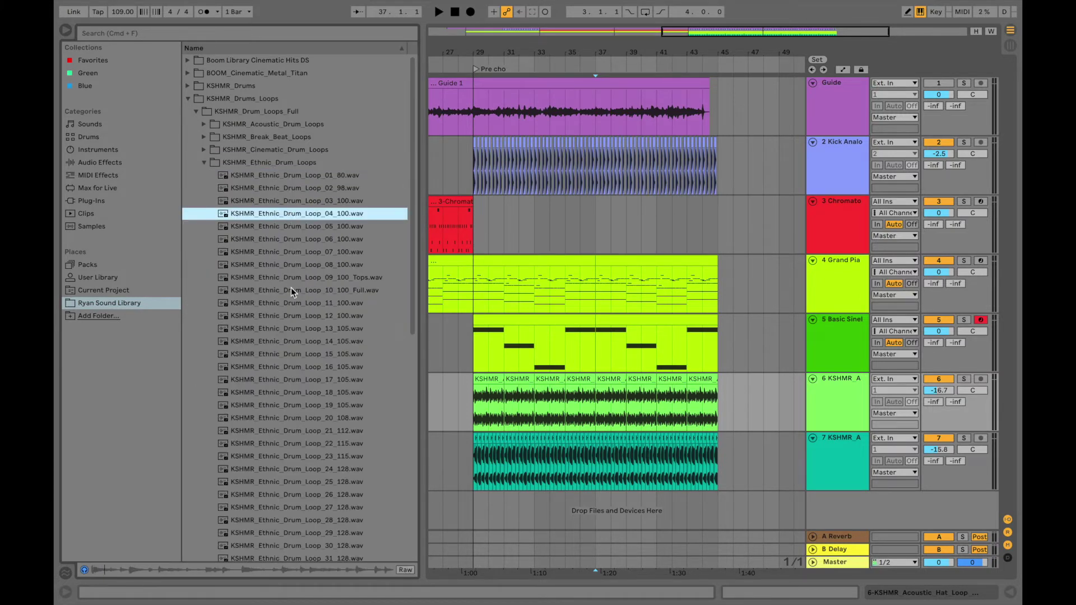
click(291, 289)
click(204, 163)
- Audition Cinematic drum loops 05, 18, 21 and 30 from KSHMR_Cinematic_Drum_Loops, and collapse the folder
click(203, 150)
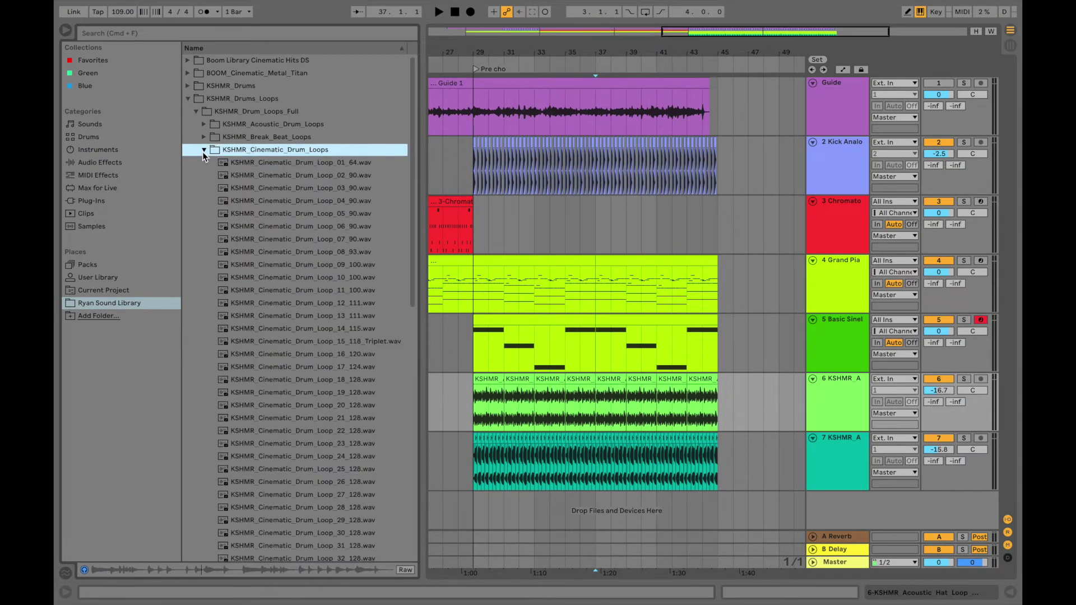
click(278, 218)
click(331, 378)
click(328, 418)
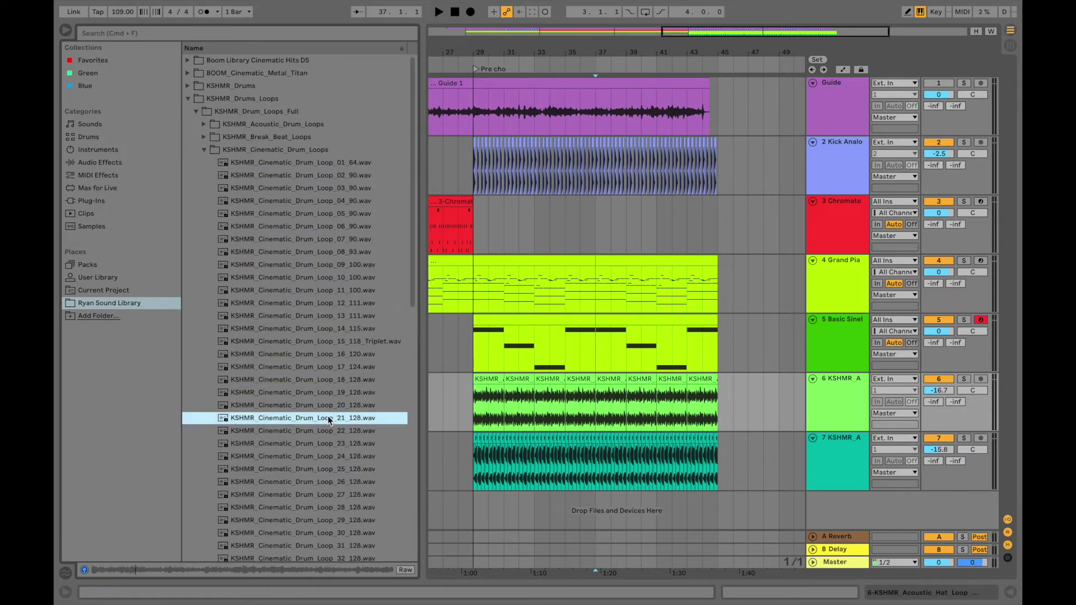
scroll(328, 416, down, 3)
click(328, 416)
scroll(328, 416, up, 3)
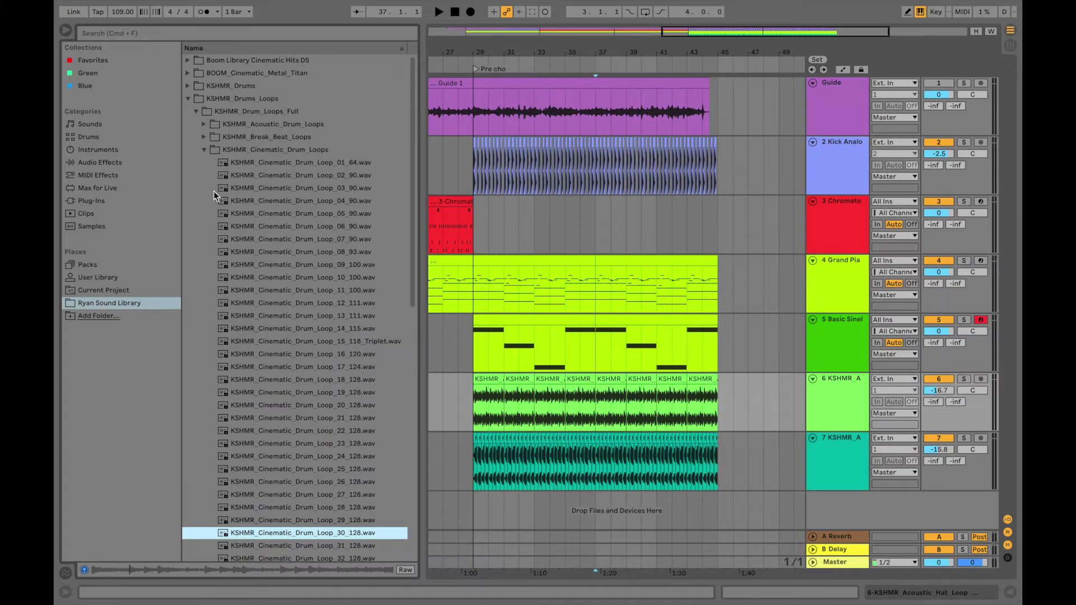
click(204, 150)
- Audition break beat loops 03 and 08 from KSHMR_Break_Beat_Loops, and collapse the folder
click(204, 137)
click(238, 176)
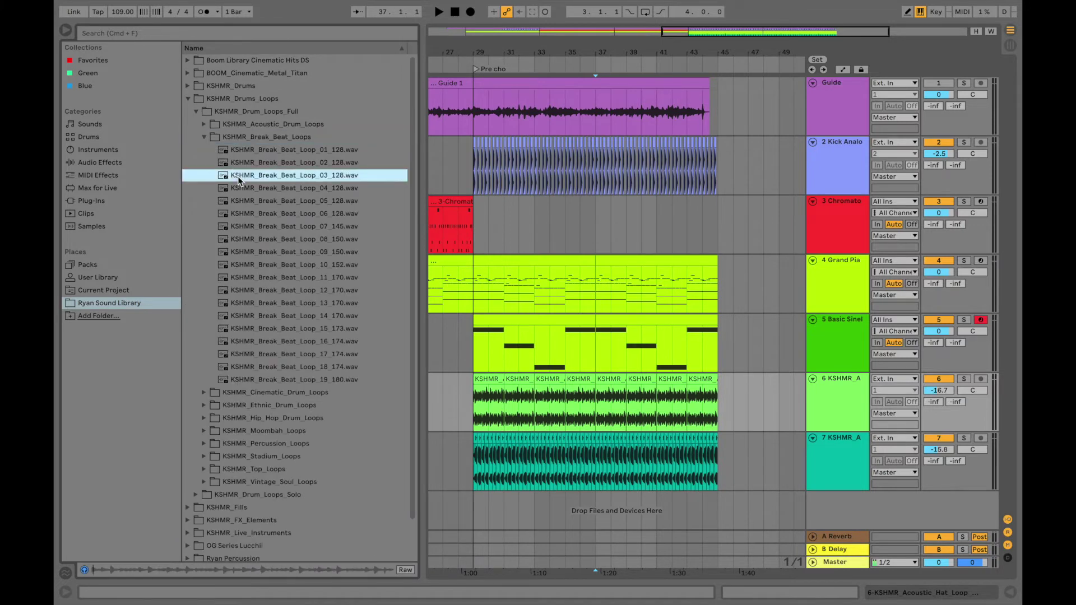
click(266, 239)
click(205, 138)
- Audition Acoustic Drum Loops 03, 01 and 04 from the KSHMR_Acoustic_Drum_Loops folder
click(204, 125)
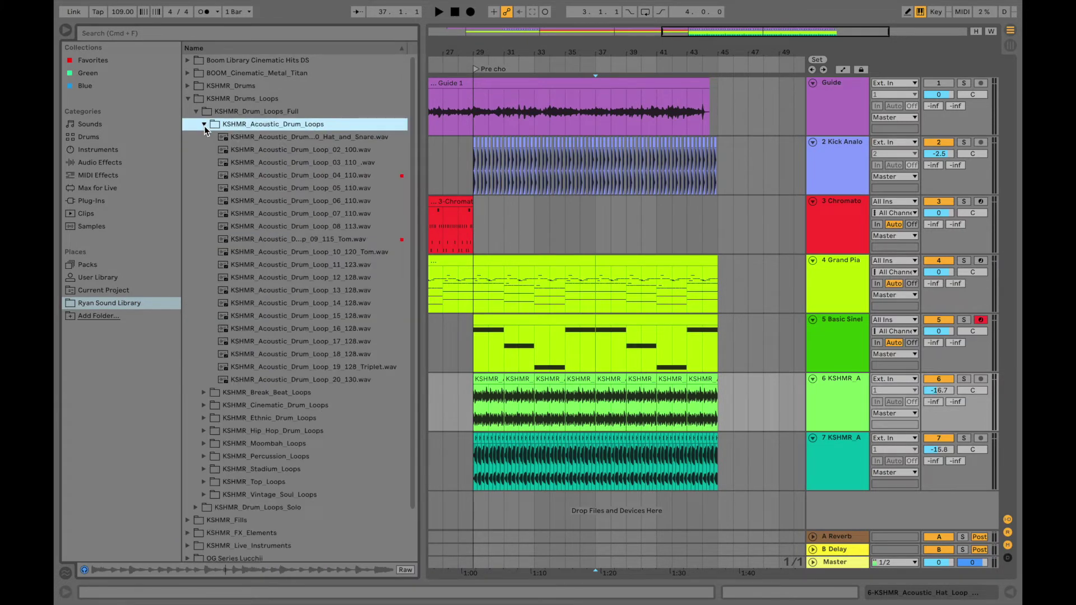
click(238, 162)
click(244, 138)
click(255, 164)
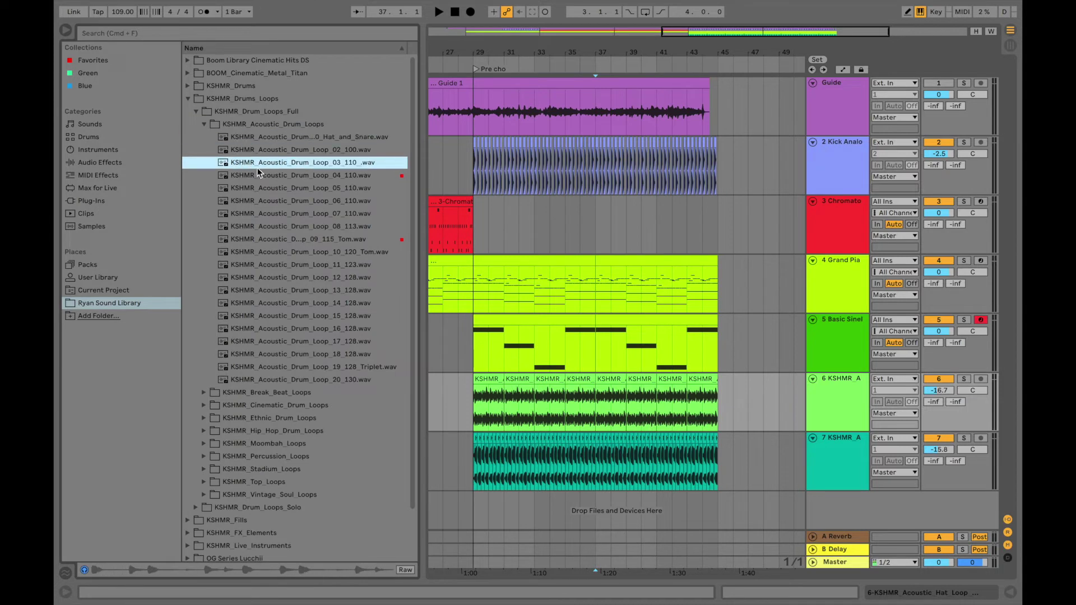
click(261, 175)
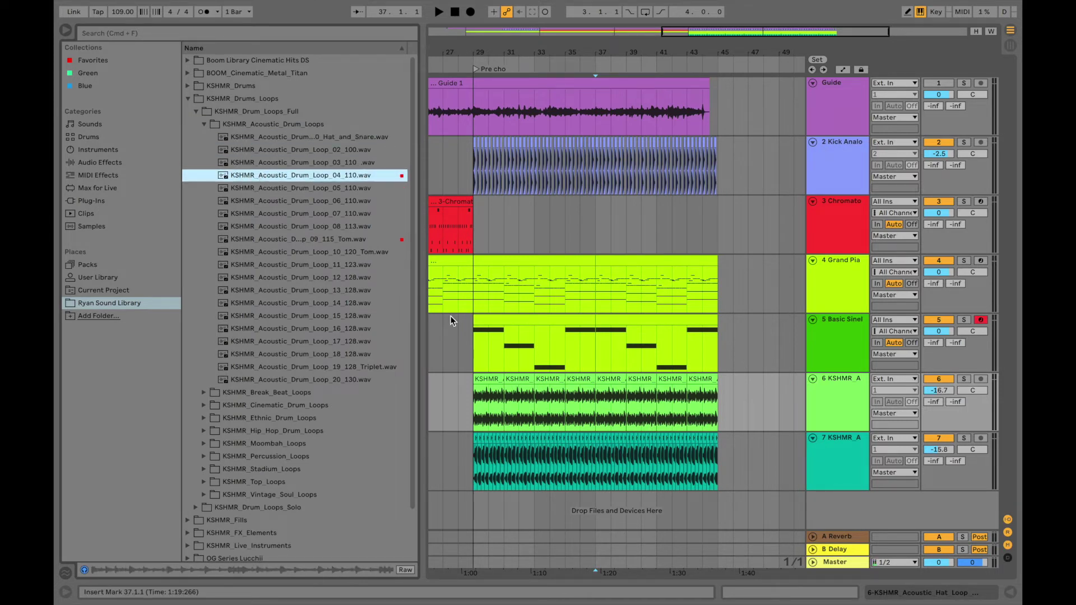
- Play the arrangement from bar 35 while previewing KSHMR_Acoustic_Drum_Loop_04_110.wav against it, and stop playback
click(472, 359)
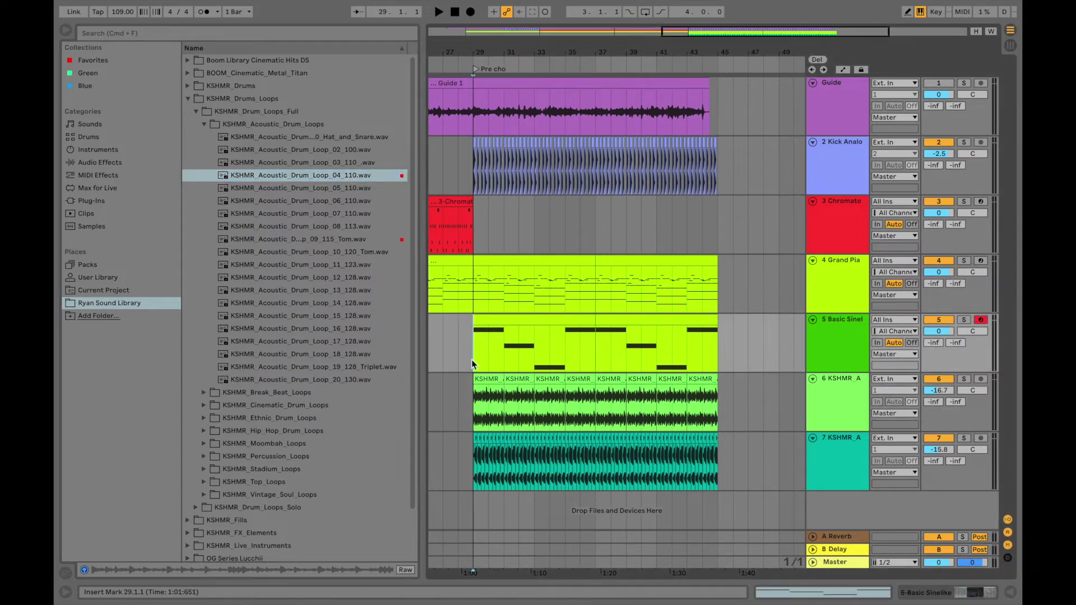
click(563, 353)
scroll(563, 353, right, 3)
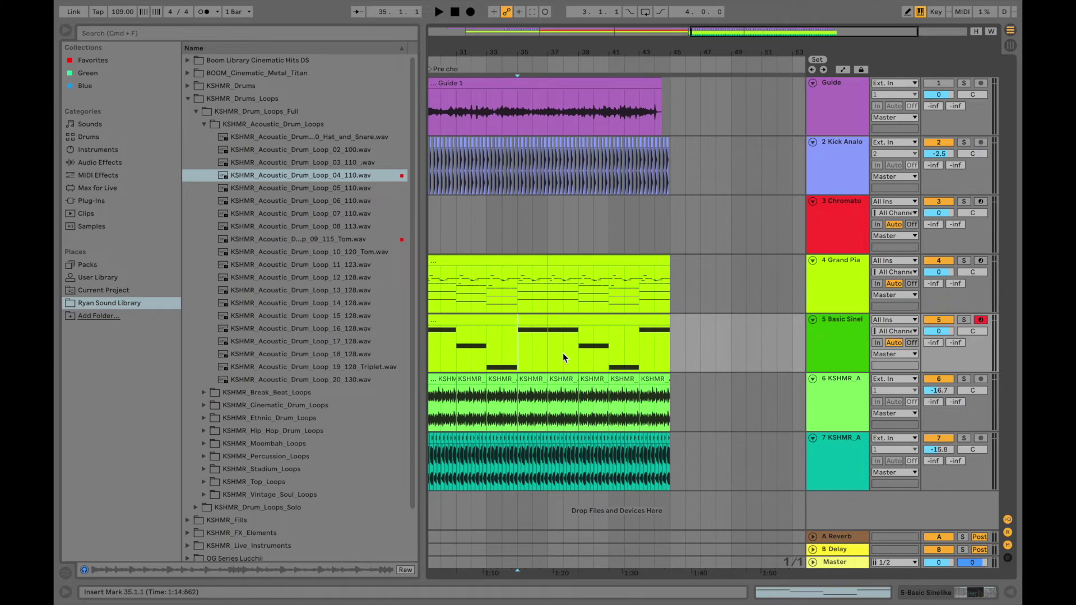
key(space)
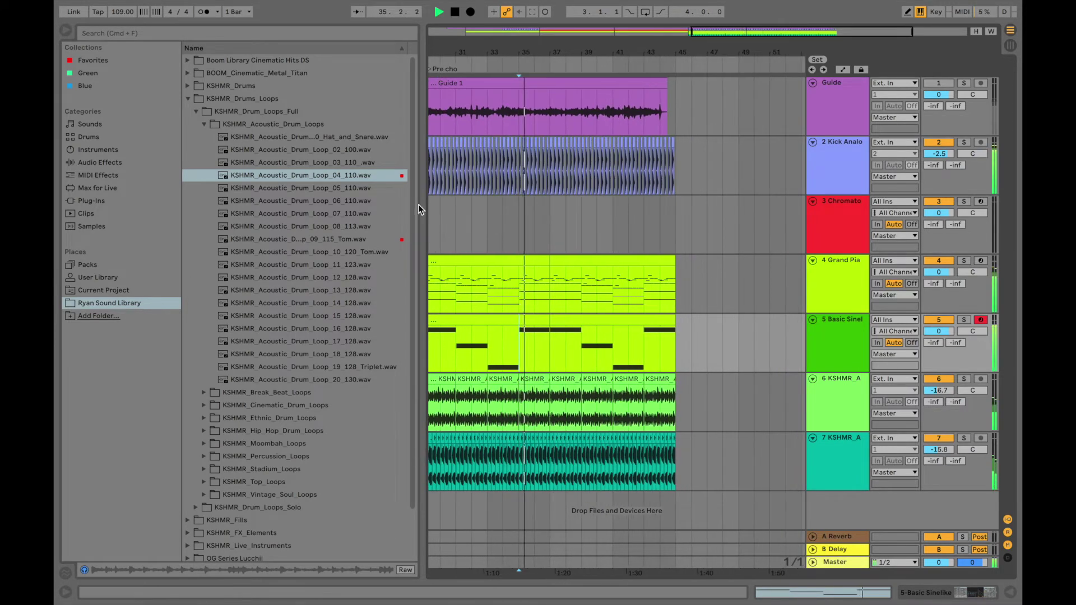
click(387, 176)
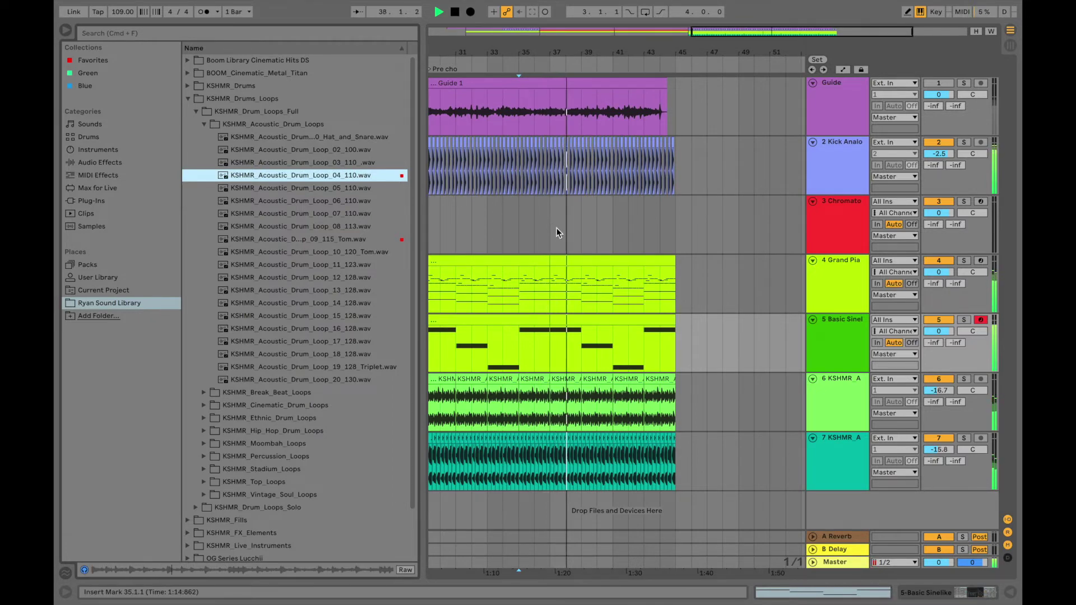
scroll(640, 246, up, 3)
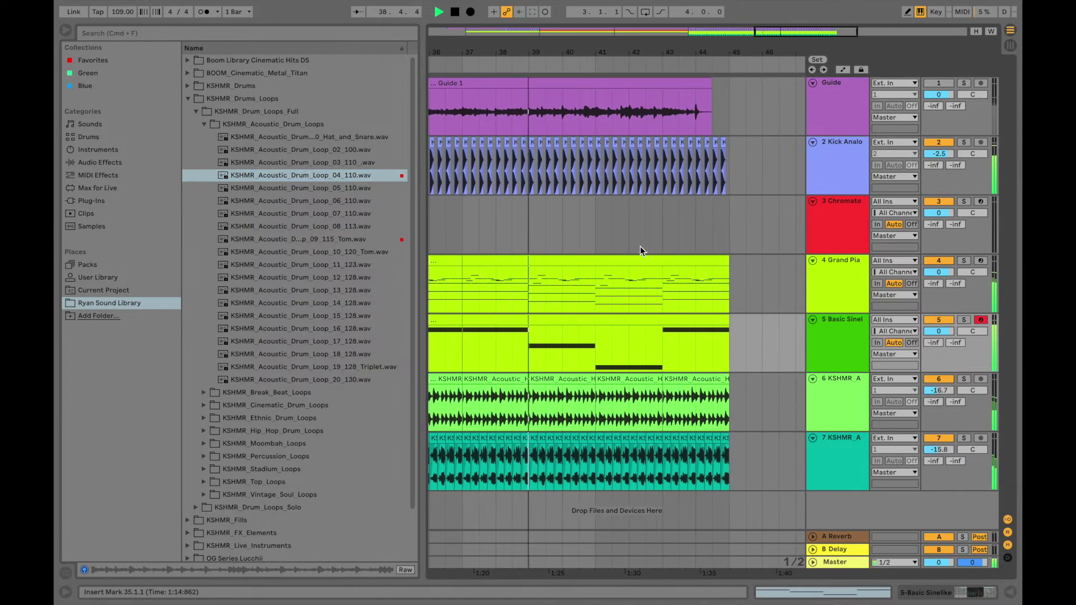
key(space)
- Place KSHMR_Acoustic_Drum_Loop_04_110.wav on a new audio track below the hat loops, with the clip starting at bar 37
drag(288, 175, 533, 503)
scroll(562, 415, down, 1)
scroll(562, 415, left, 1)
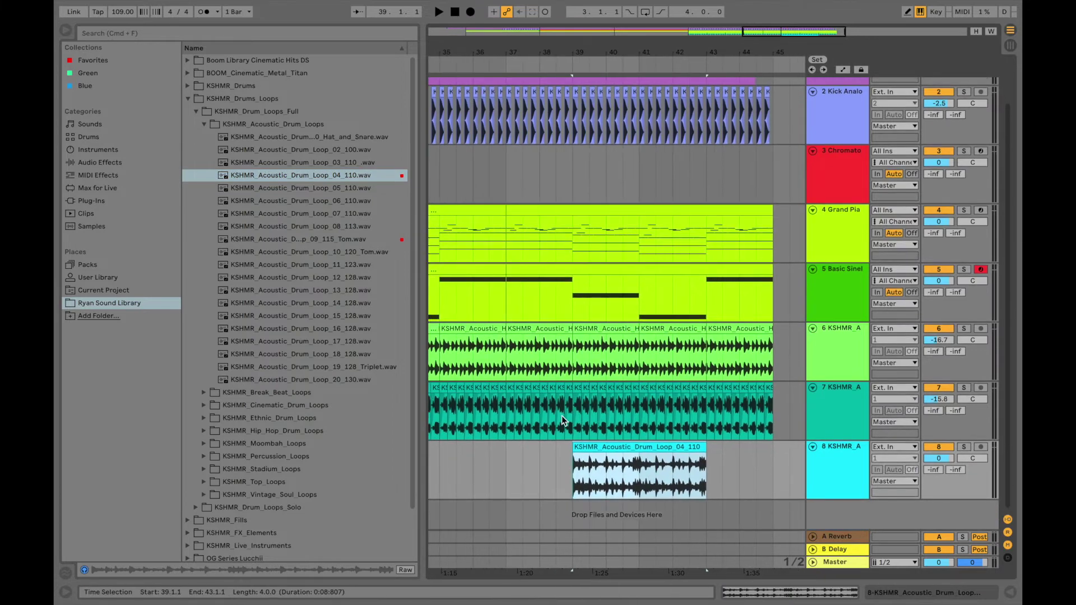
scroll(561, 415, down, 3)
scroll(562, 416, down, 2)
scroll(562, 416, left, 1)
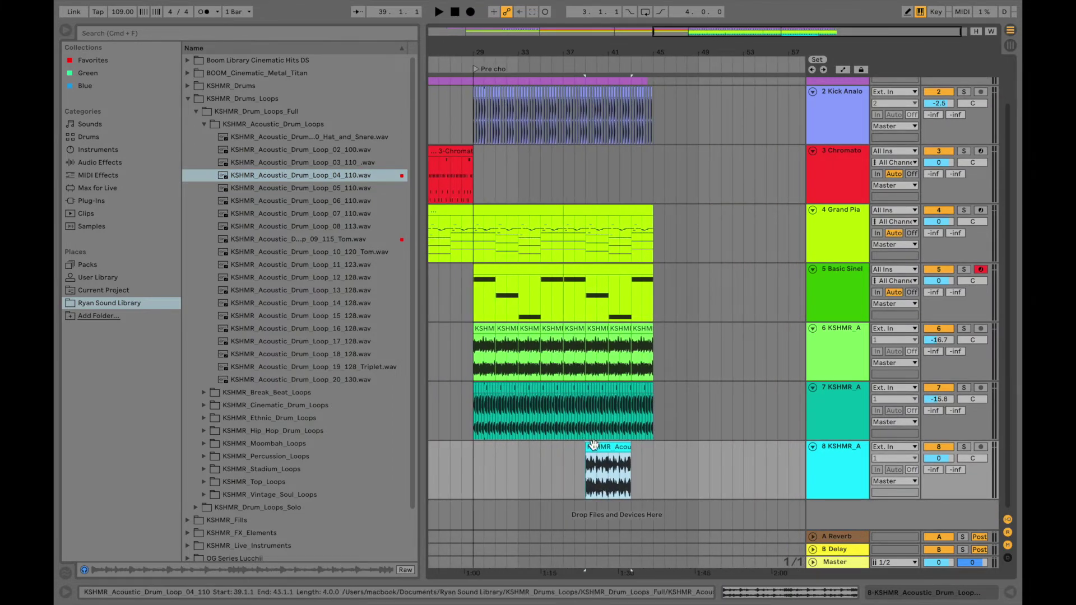
drag(593, 447, 569, 450)
- Play the arrangement from bar 37 to hear the acoustic drum loop with the other tracks, and stop playback
key(space)
scroll(569, 450, up, 2)
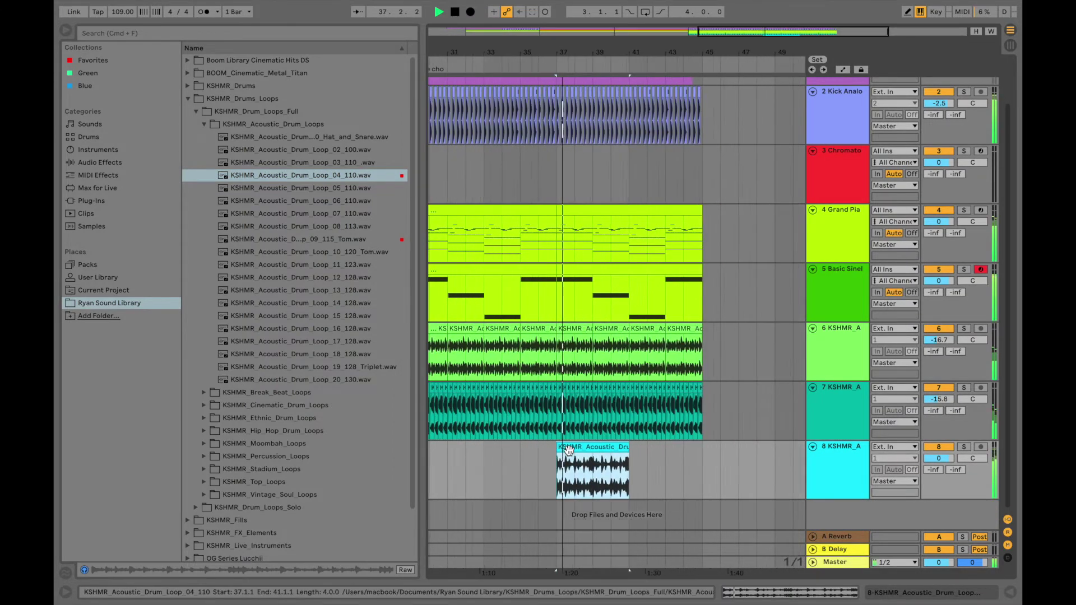
scroll(569, 449, down, 1)
key(space)
scroll(569, 450, up, 2)
scroll(569, 450, left, 1)
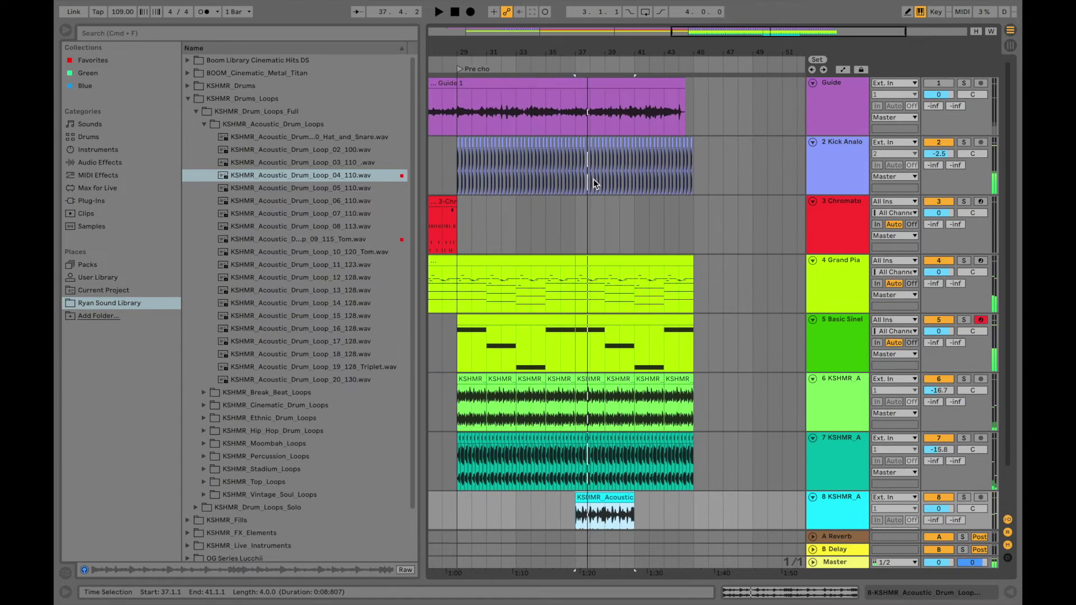
- Add a locator at the start of the acoustic drum loop near bar 37 and name it Cho 2
right_click(577, 67)
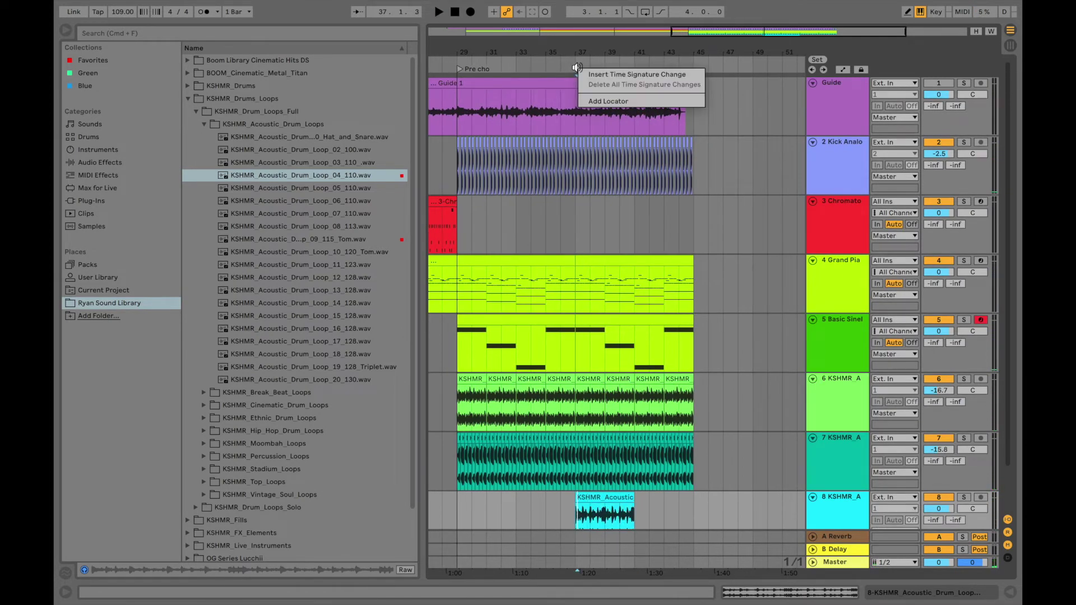
click(590, 99)
text(Cho 2)
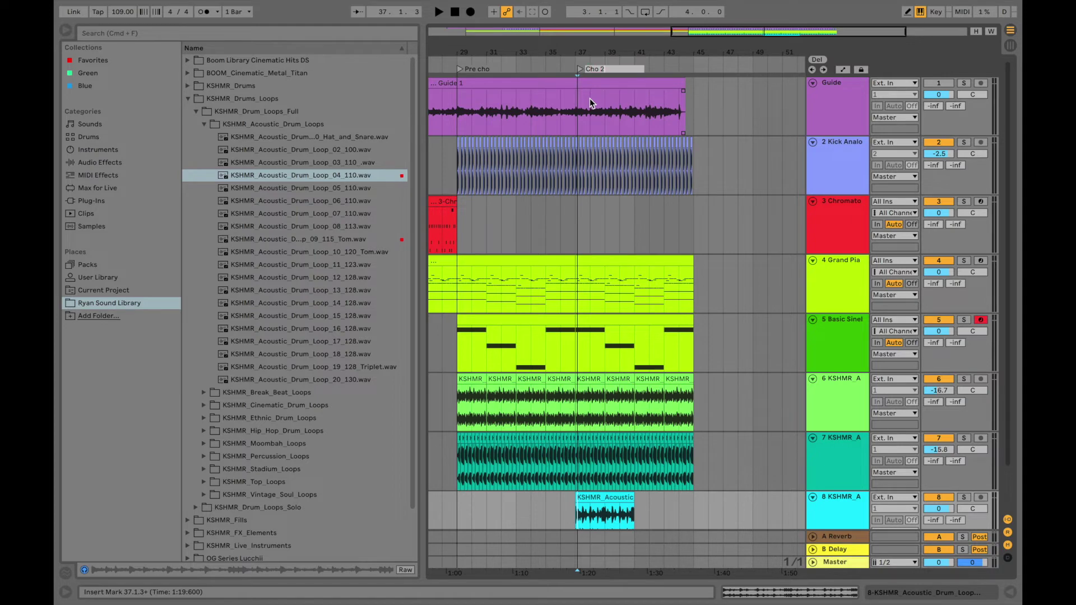
- Confirm the Cho 2 locator's name, align the locator with bar 37, and play the arrangement from there before stopping playback
key(Return)
drag(581, 69, 578, 66)
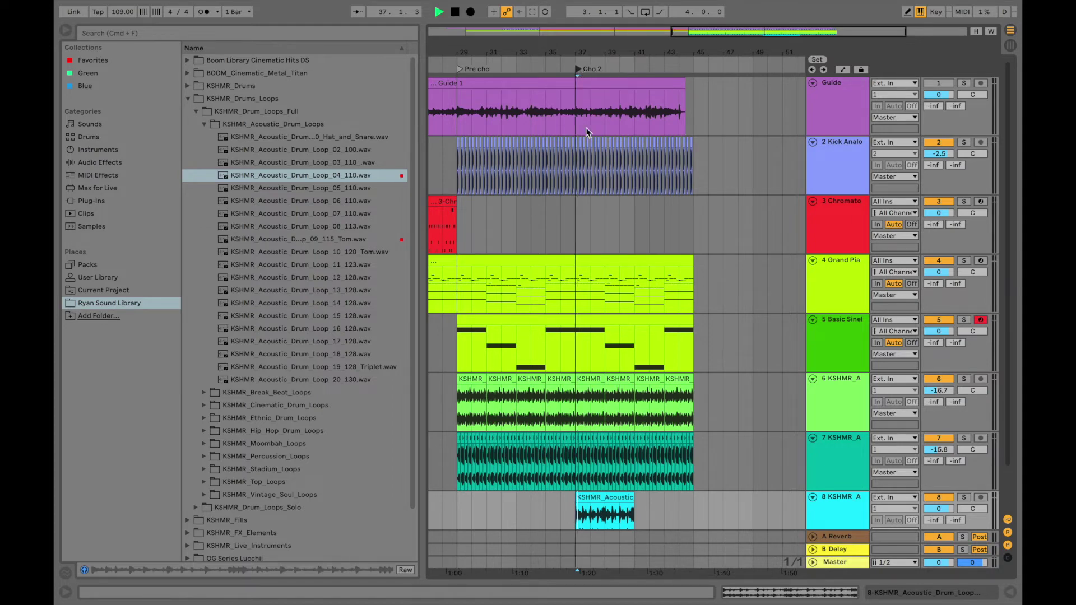
scroll(600, 475, down, 3)
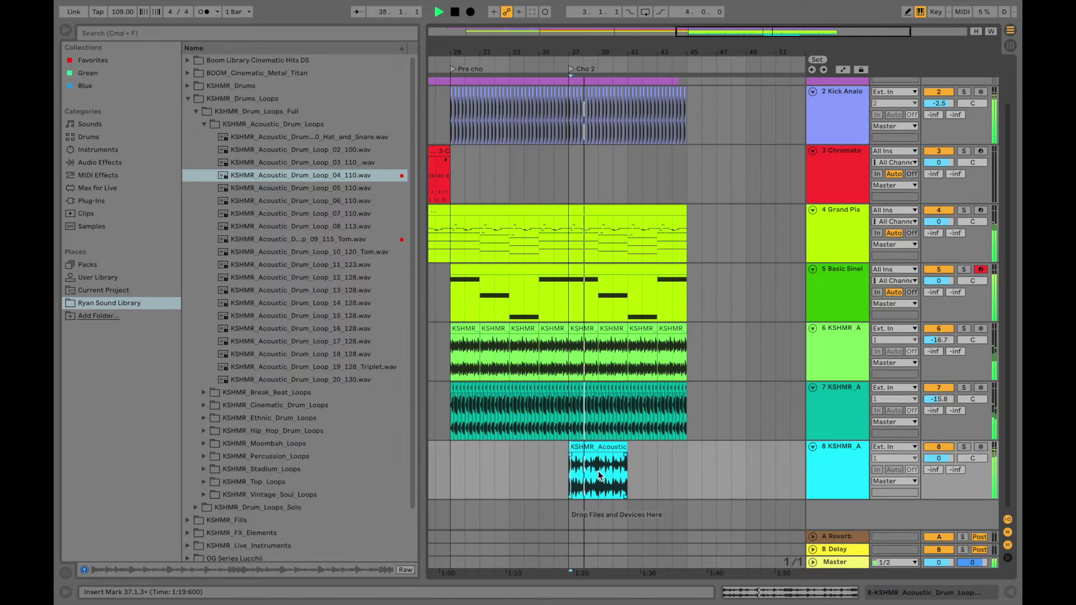
scroll(599, 474, up, 3)
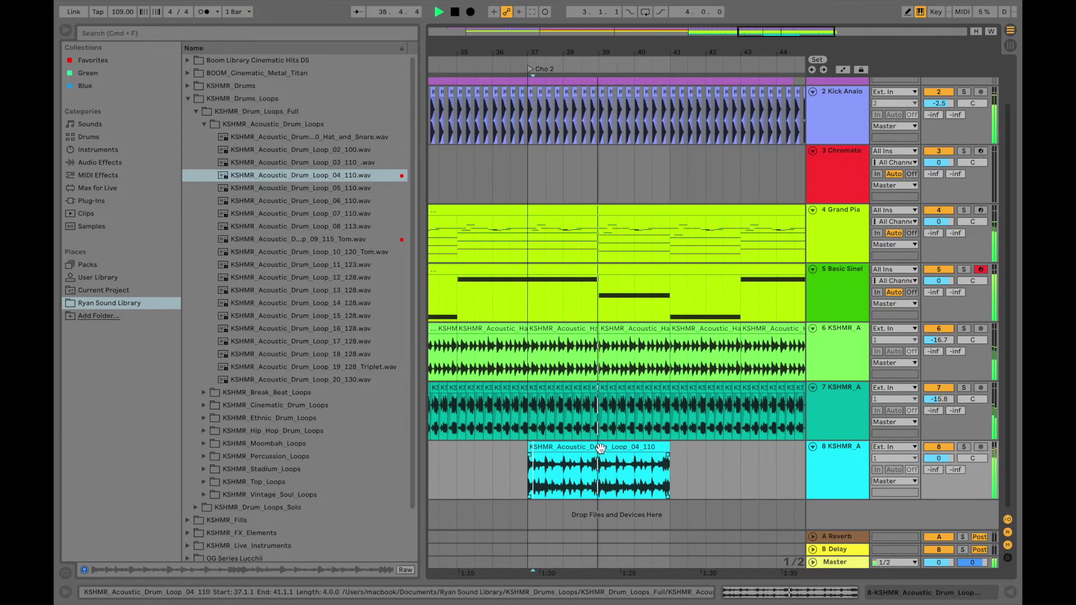
key(space)
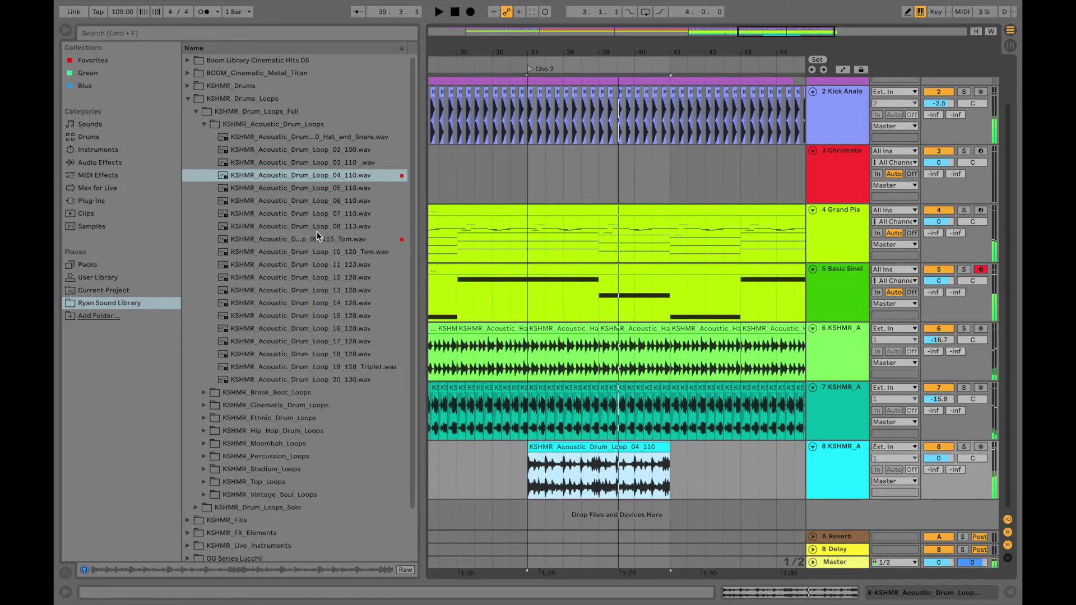
- Mute track 8 and play from bar 37 while previewing KSHMR acoustic drum loops between 06_110 and 20_130, ending on 09_115_Tom, and stop playback
click(928, 447)
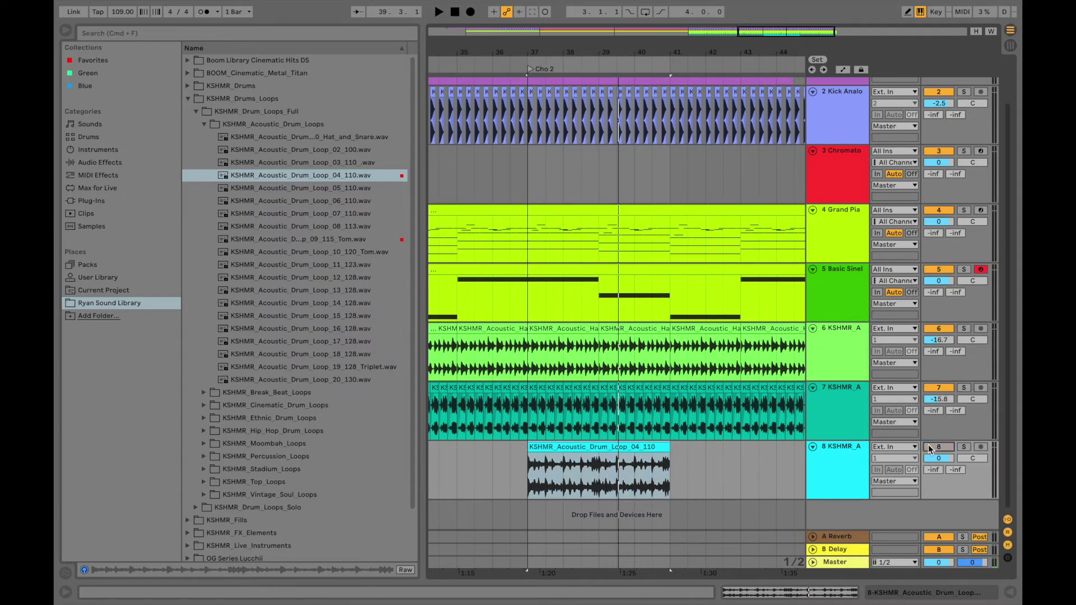
click(535, 448)
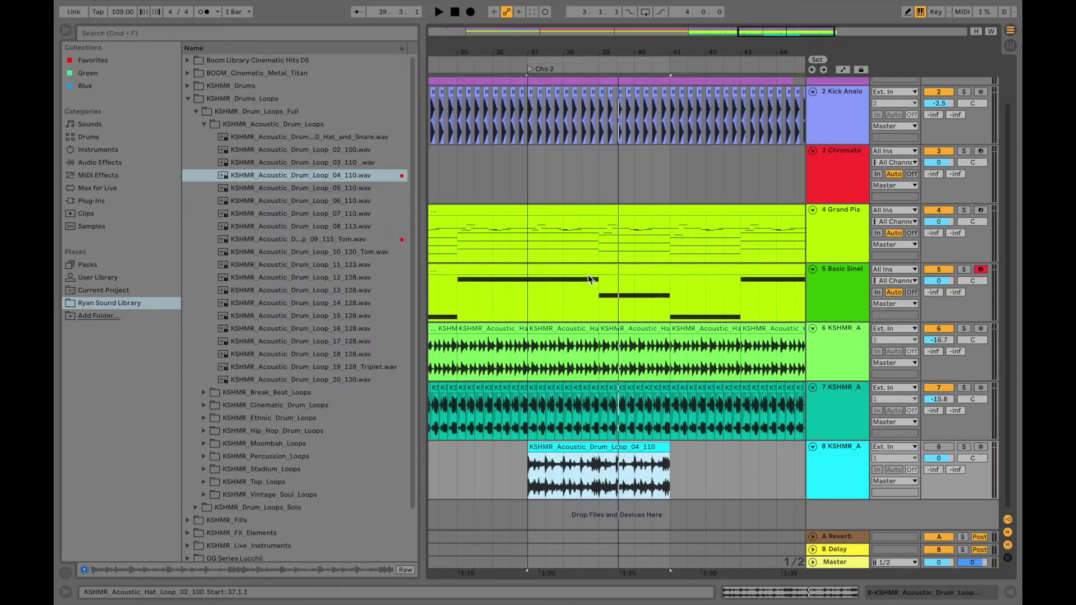
key(space)
click(298, 202)
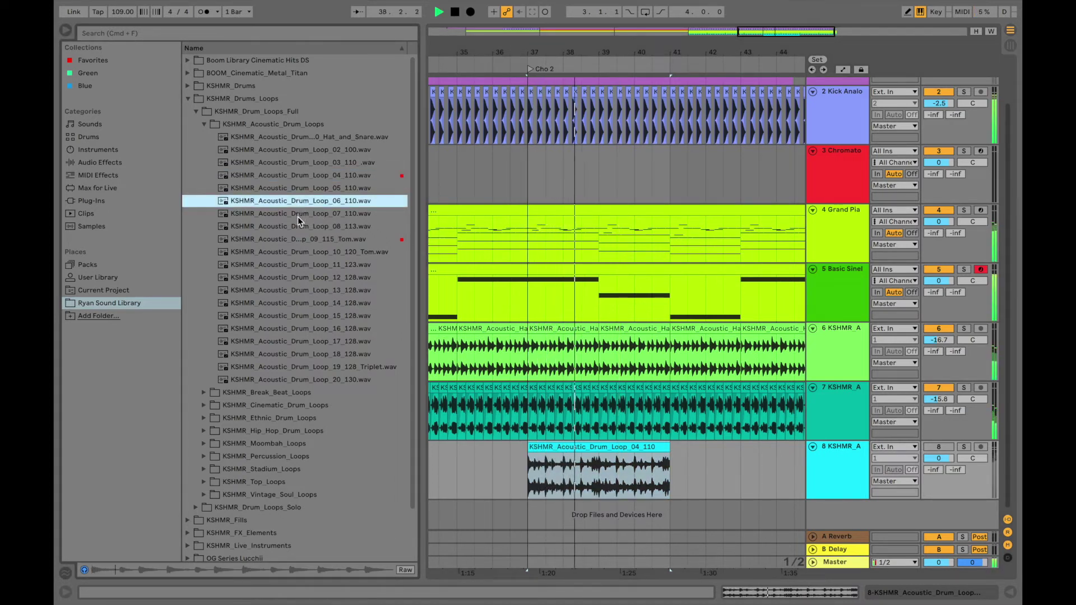
click(298, 217)
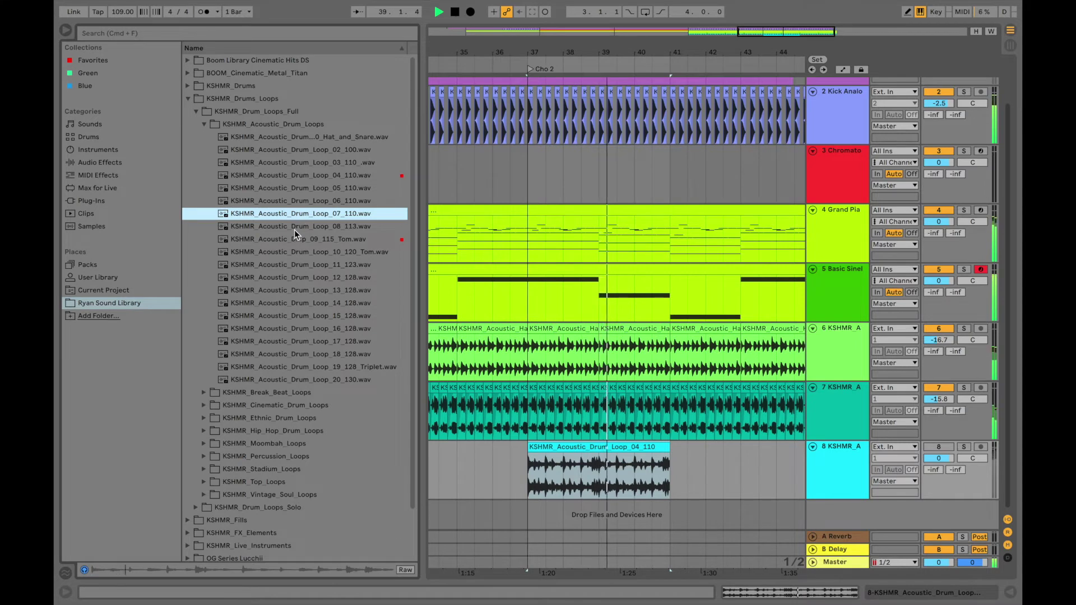
click(294, 230)
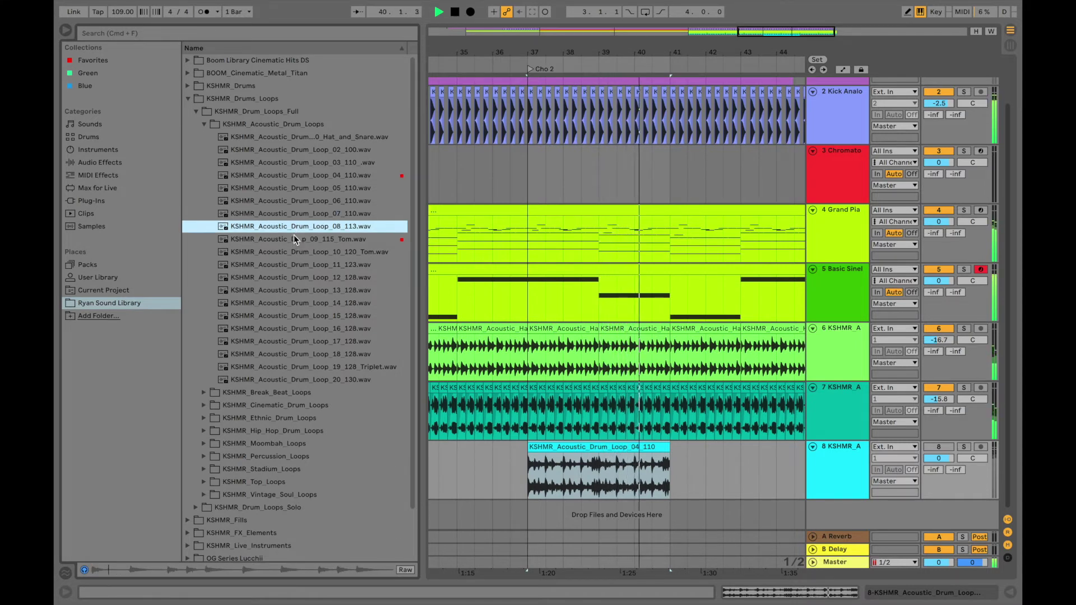
click(294, 236)
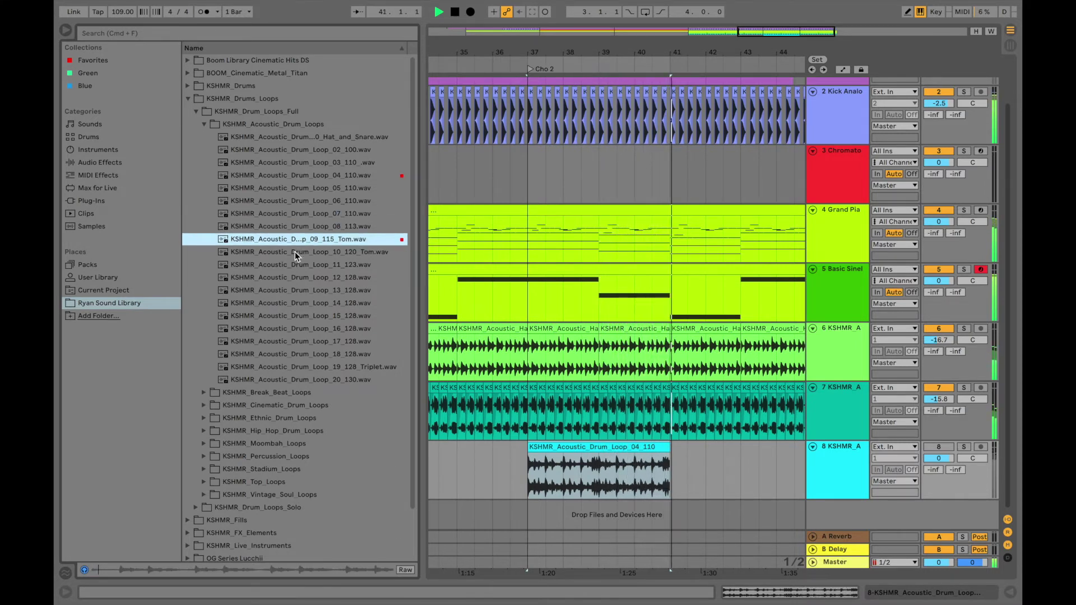
click(295, 251)
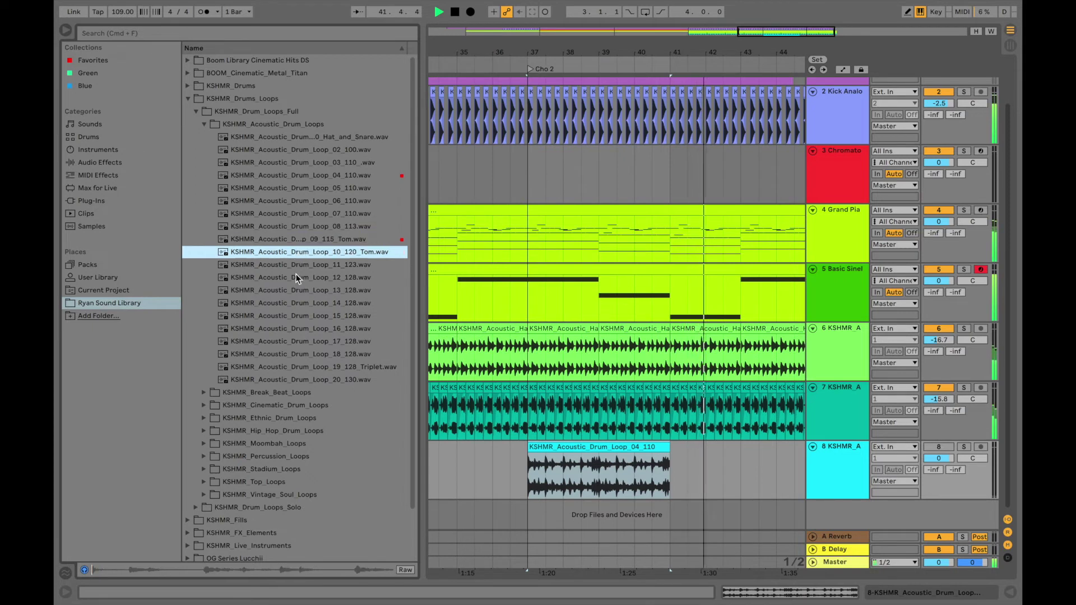
click(299, 291)
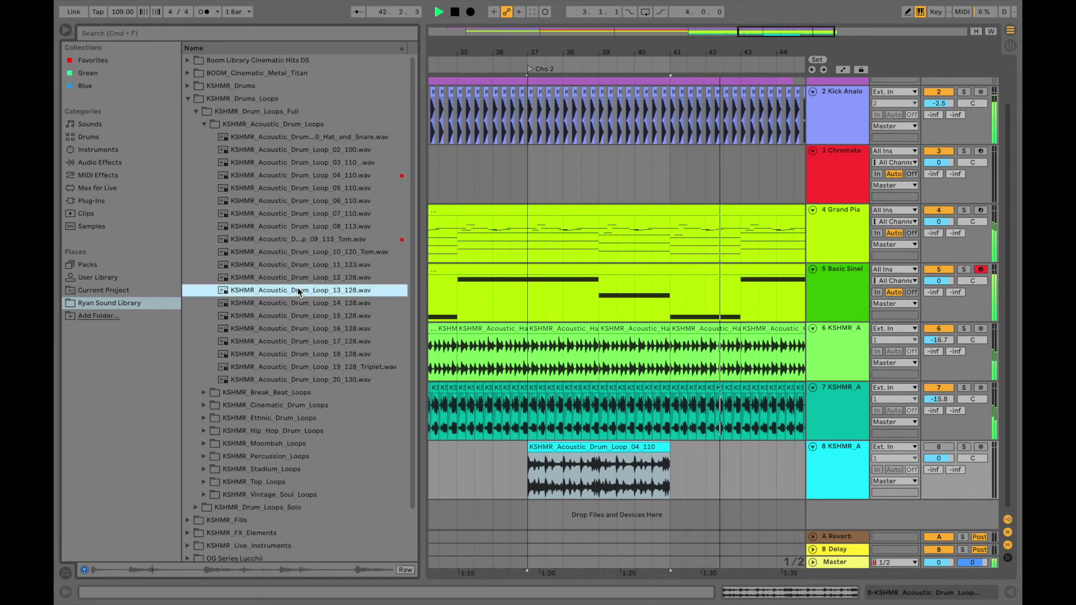
click(307, 350)
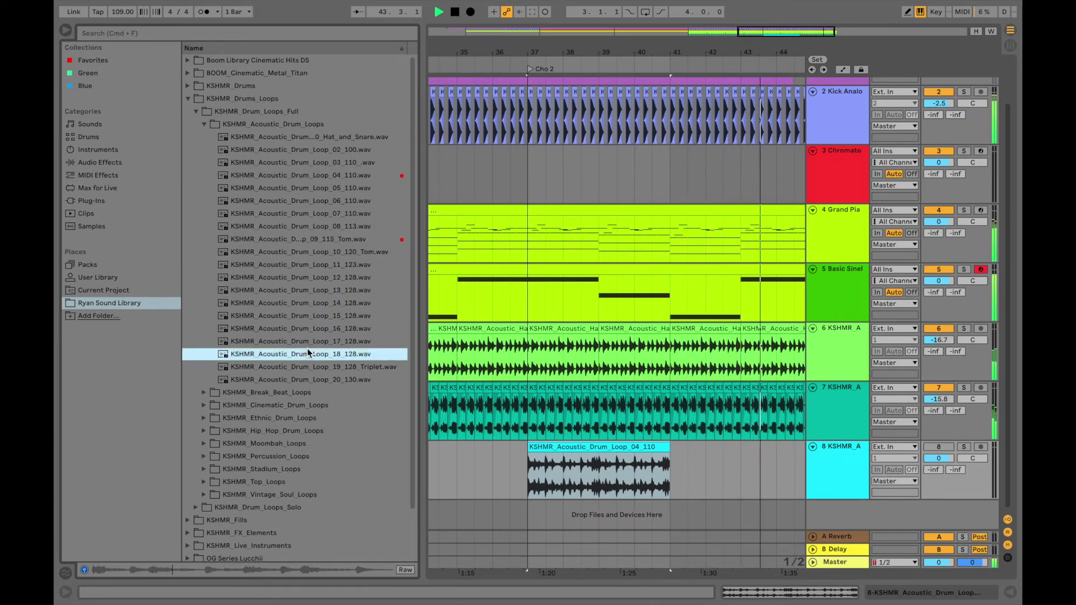
click(308, 379)
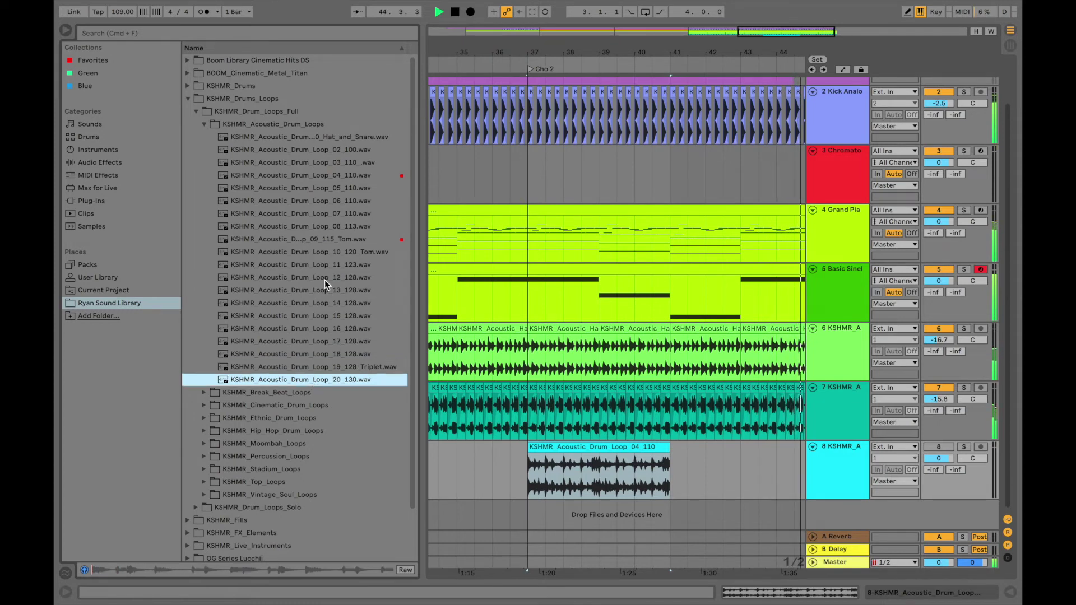
click(318, 239)
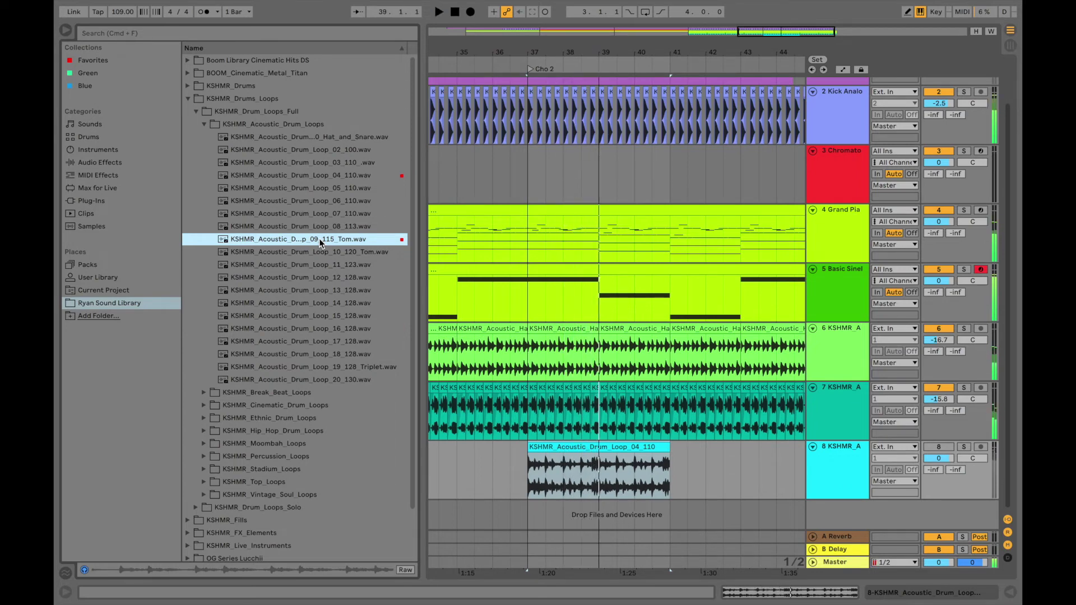
key(space)
- Place the KSHMR acoustic drum loop 09_115_Tom on a new audio track with the clip starting at bar 37, and reactivate track 8
drag(314, 240, 527, 500)
key(z)
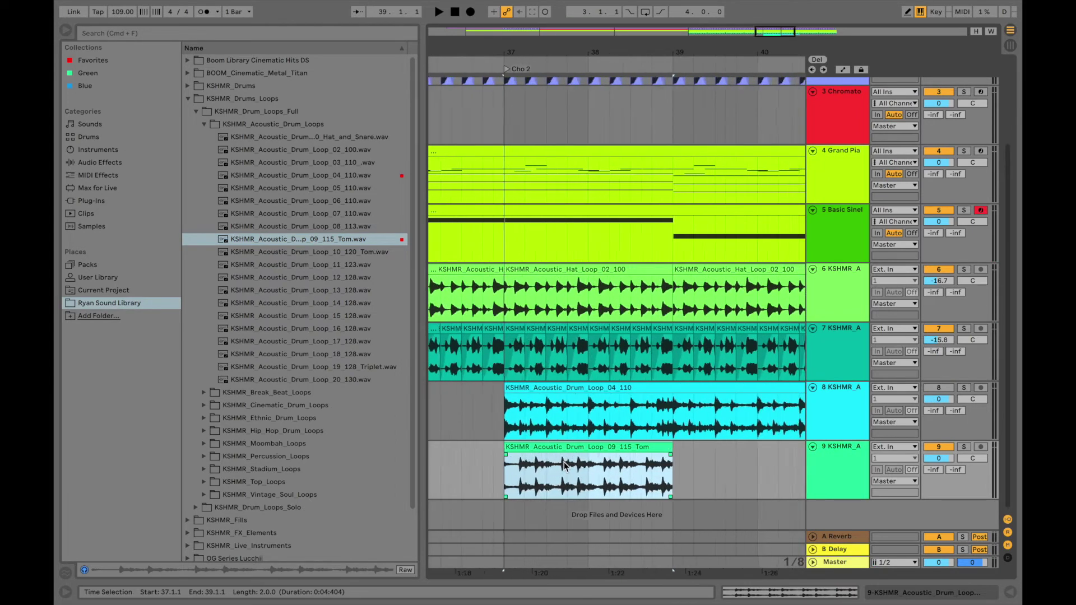
click(940, 389)
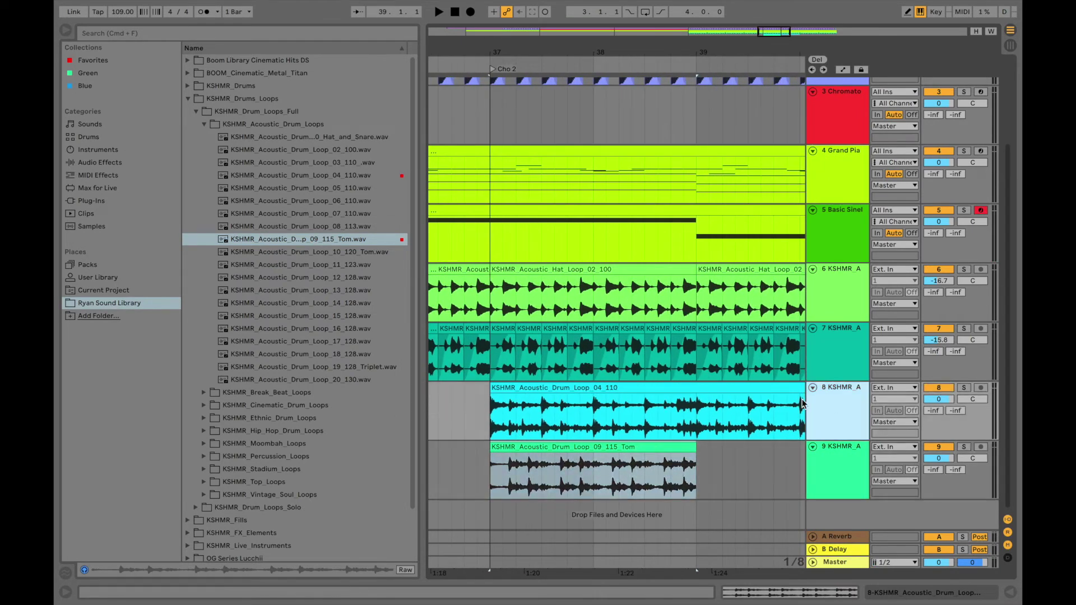
scroll(518, 413, up, 3)
scroll(518, 413, up, 2)
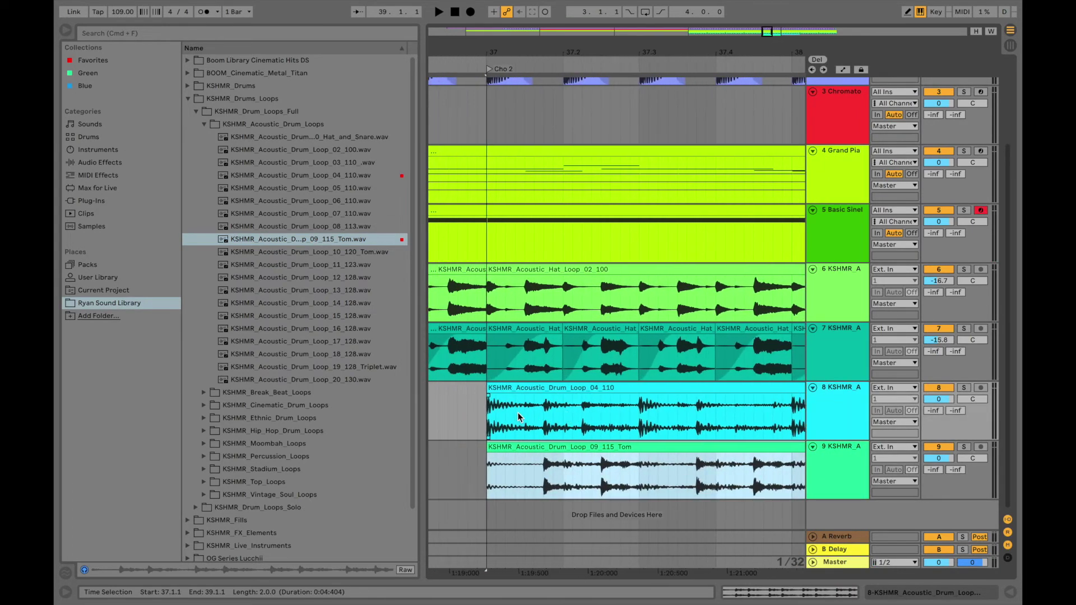
- Solo the two drum loop tracks 8 and 9 together, trying the same additive solo on hat tracks 7 and 6
click(964, 388)
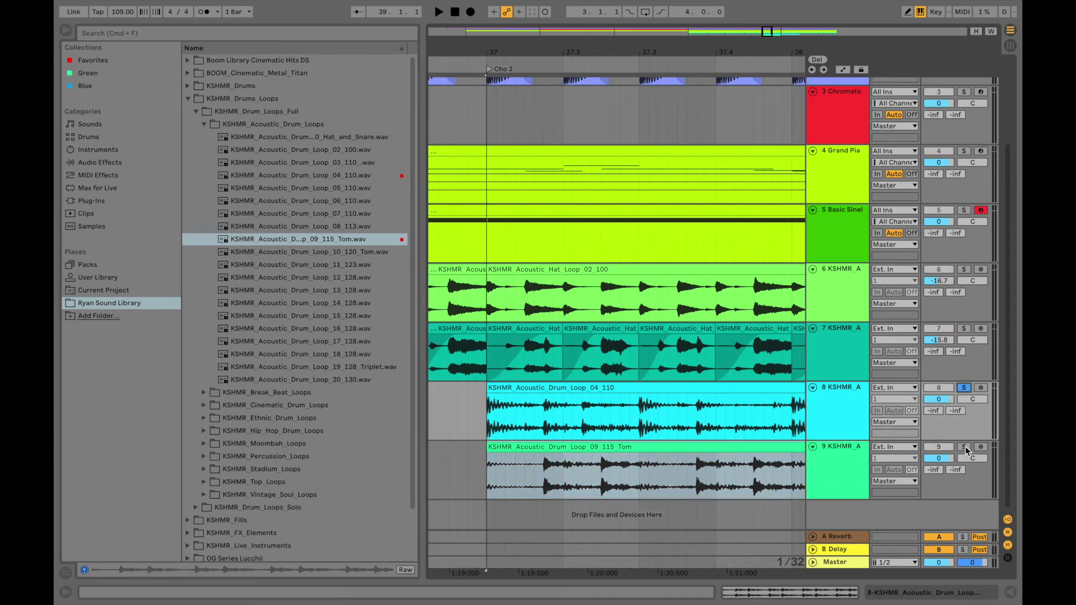
click(965, 446)
click(964, 386)
click(964, 329)
click(964, 388)
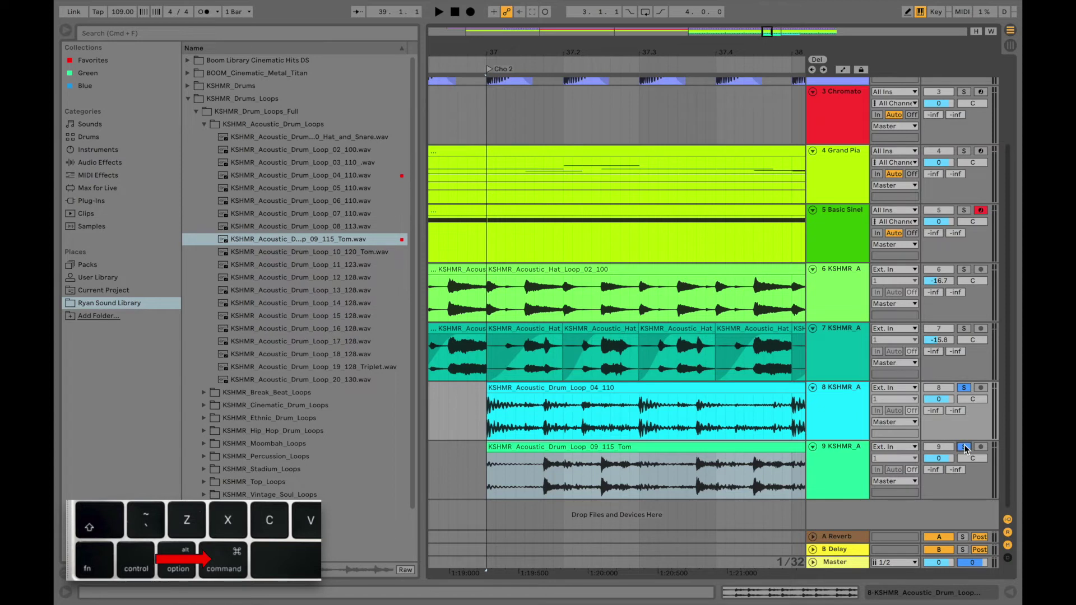
super+click(965, 330)
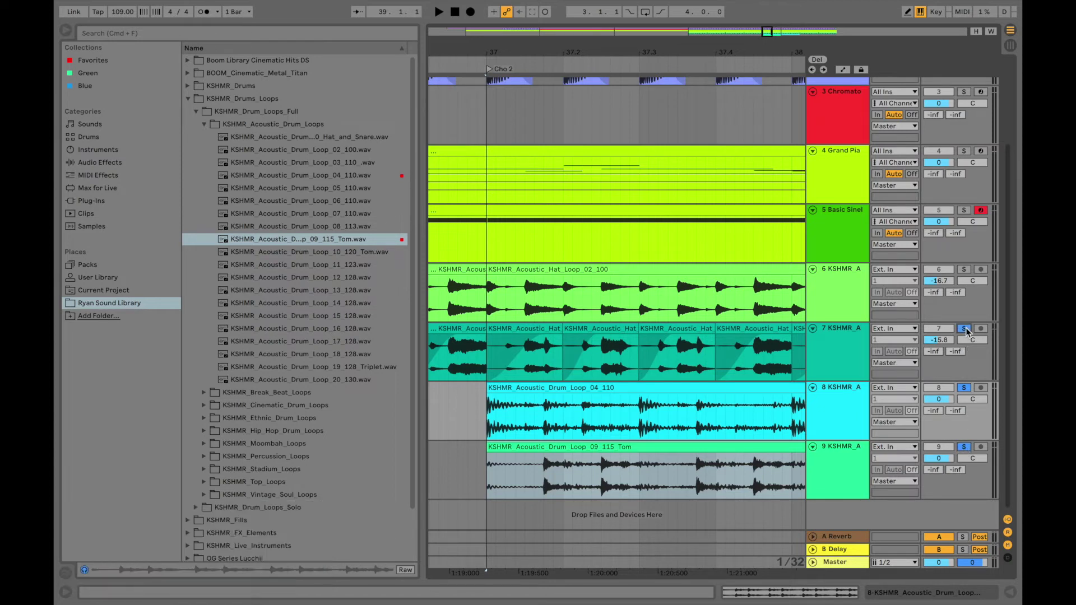
super+click(964, 270)
- Play the two soloed drum loops from bar 37 to hear how their hits combine, and stop playback
click(828, 432)
key(space)
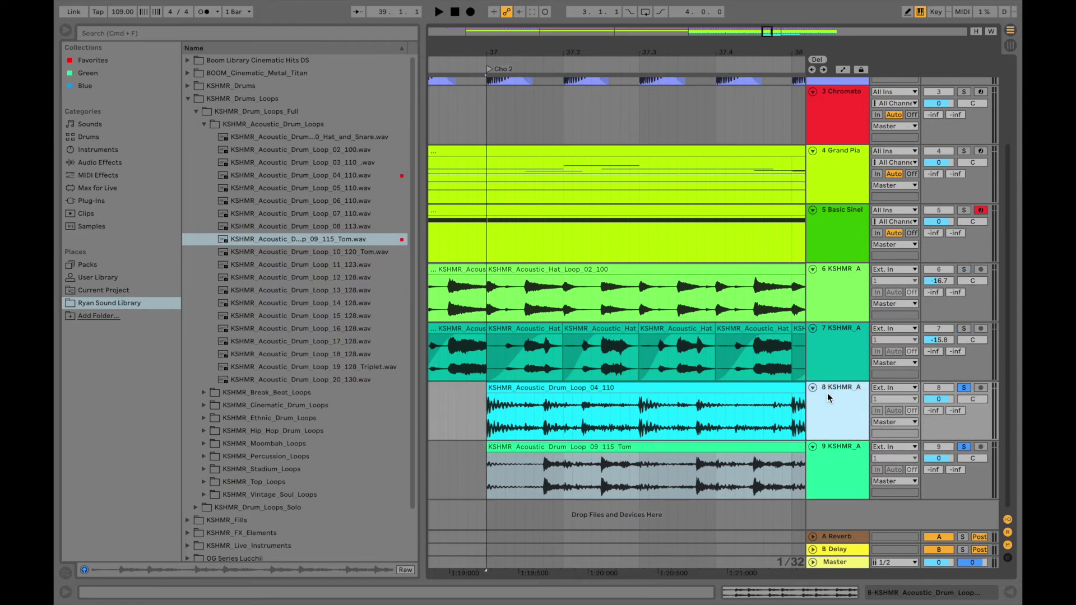
scroll(566, 451, down, 3)
scroll(566, 450, right, 2)
click(566, 450)
key(space)
key(space)
key(space)
key(space)
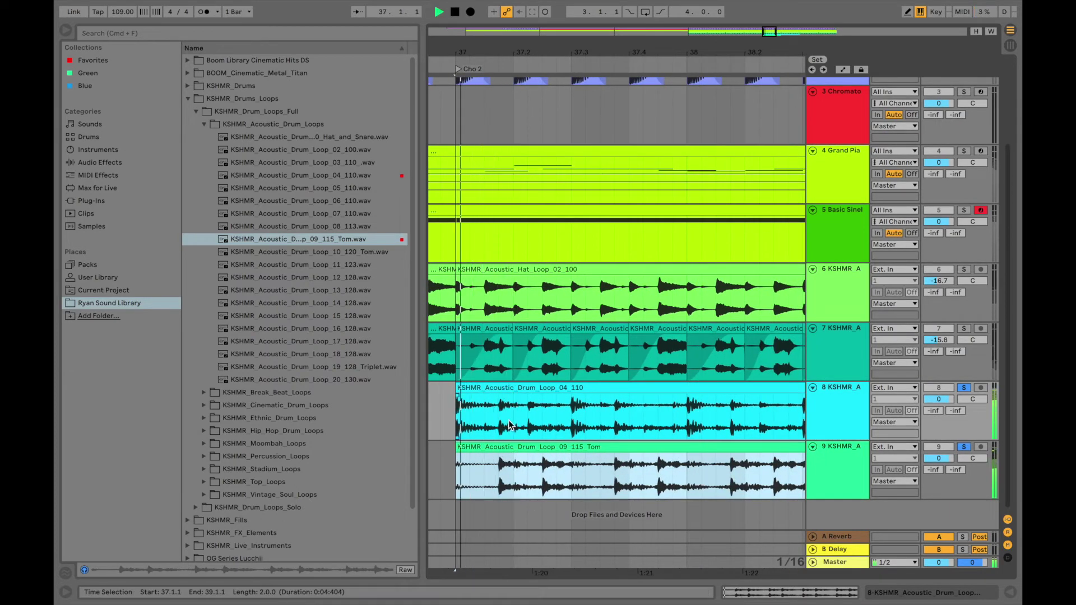
key(space)
- Deactivate the part of the track 8 drum loop from 37.2.2 to 37.2.4, and play both drum loops from bar 37 to check it
drag(528, 426, 542, 426)
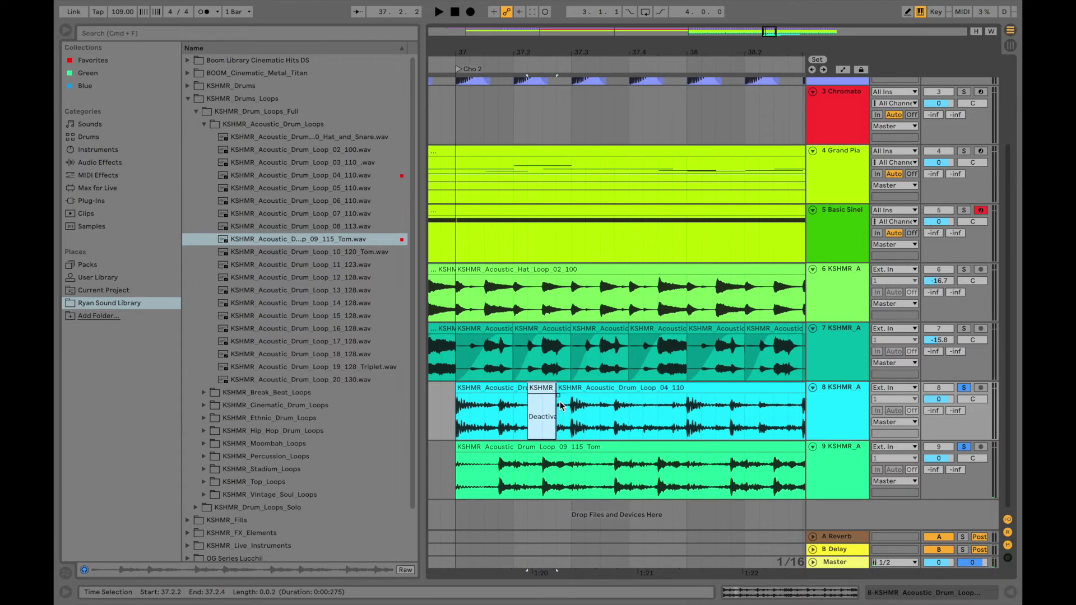
key(super+0)
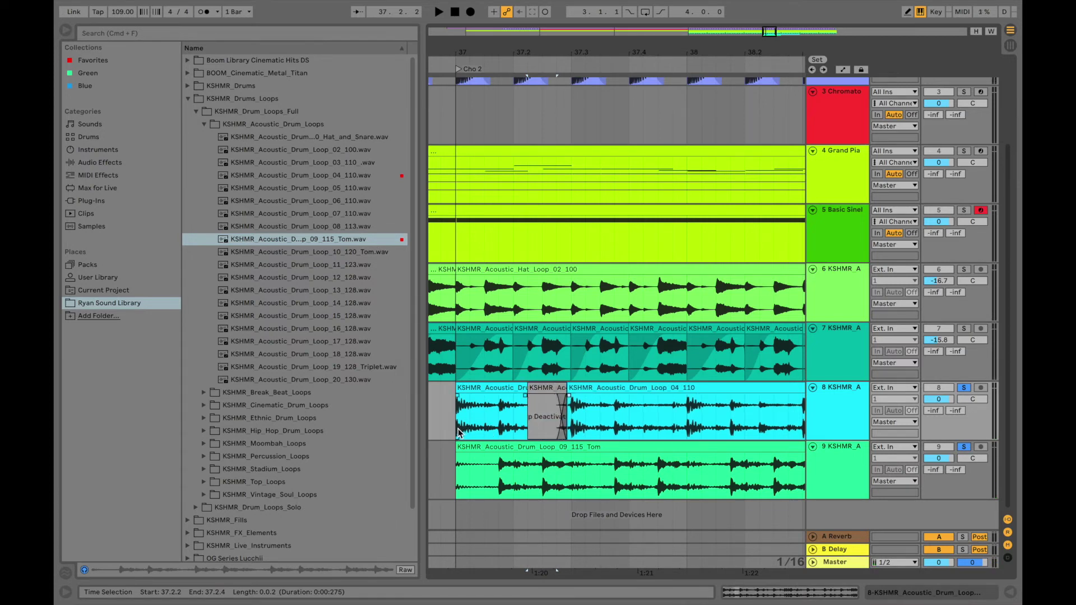
click(459, 432)
key(space)
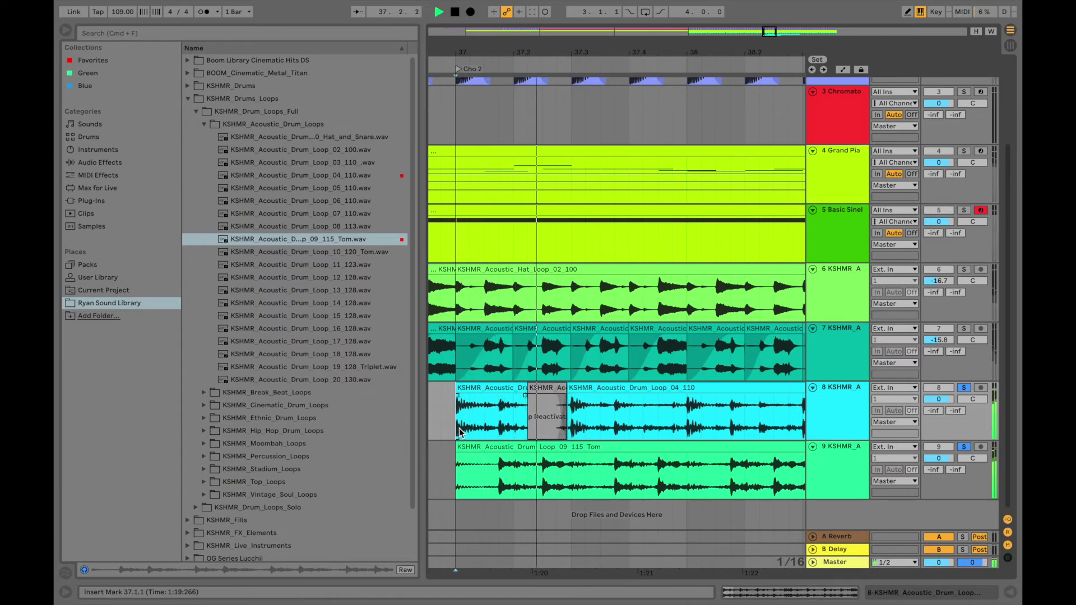
key(space)
key(space)
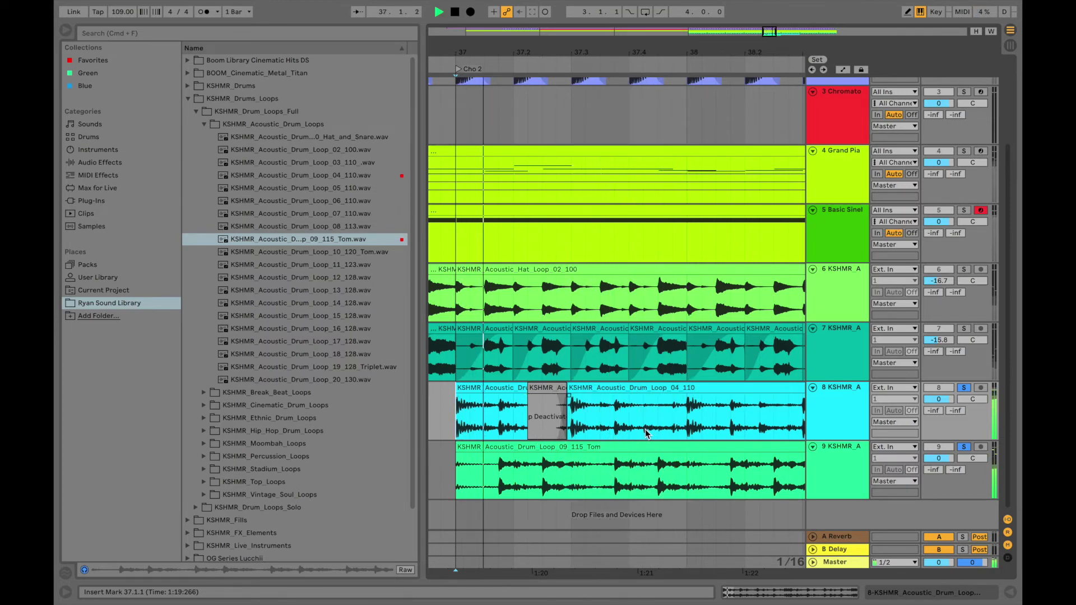
scroll(627, 441, down, 3)
scroll(627, 440, right, 2)
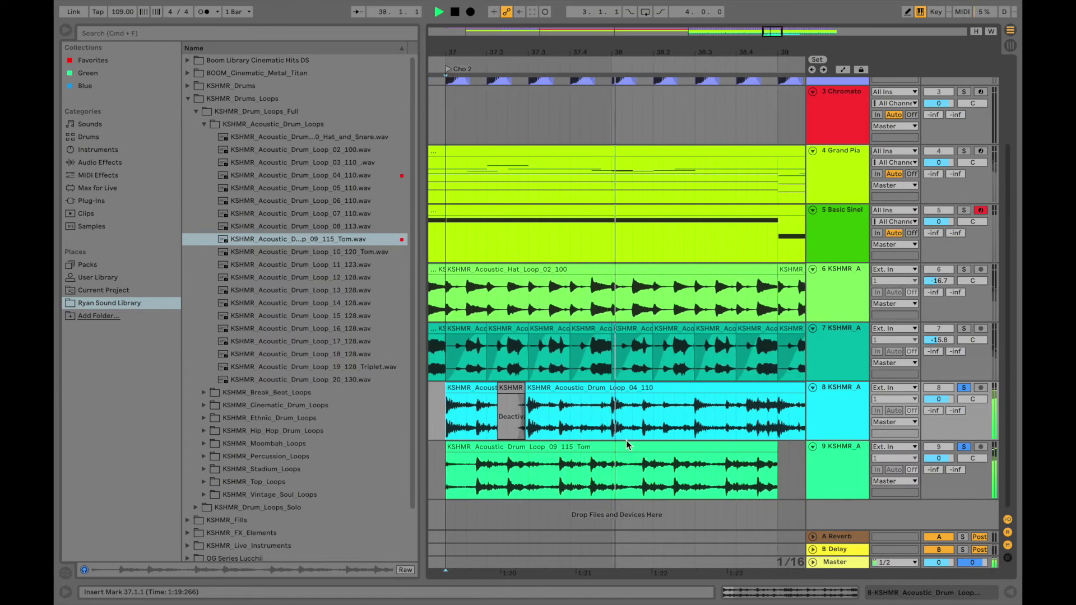
scroll(627, 441, down, 1)
key(space)
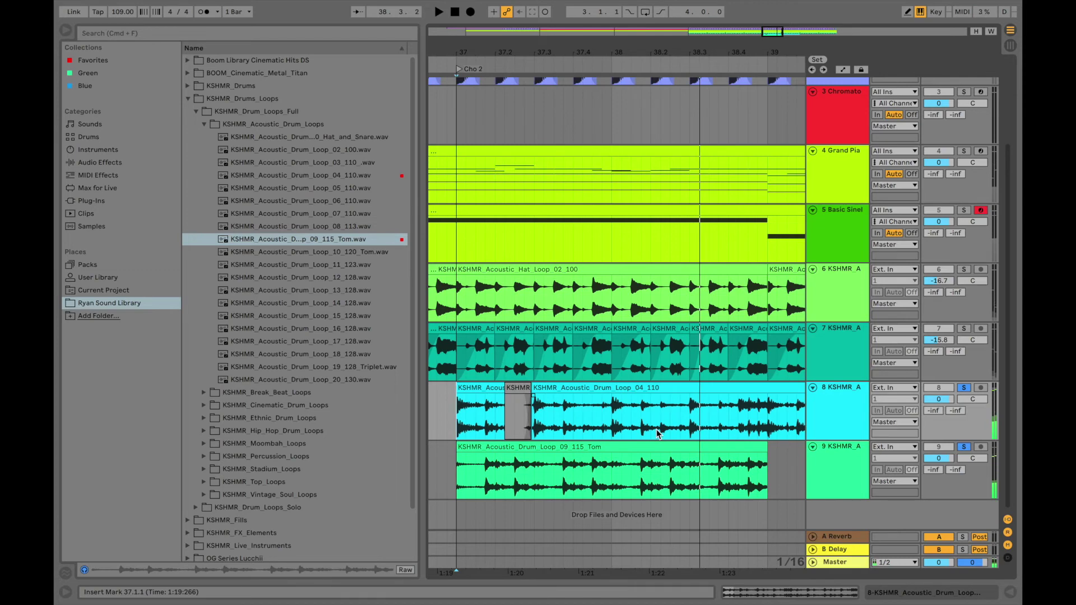
- Delete the rest of the track 8 drum loop from bar 38 to bar 41, keeping only its first bar
scroll(642, 432, down, 3)
drag(642, 433, 703, 420)
scroll(703, 420, down, 3)
click(724, 393)
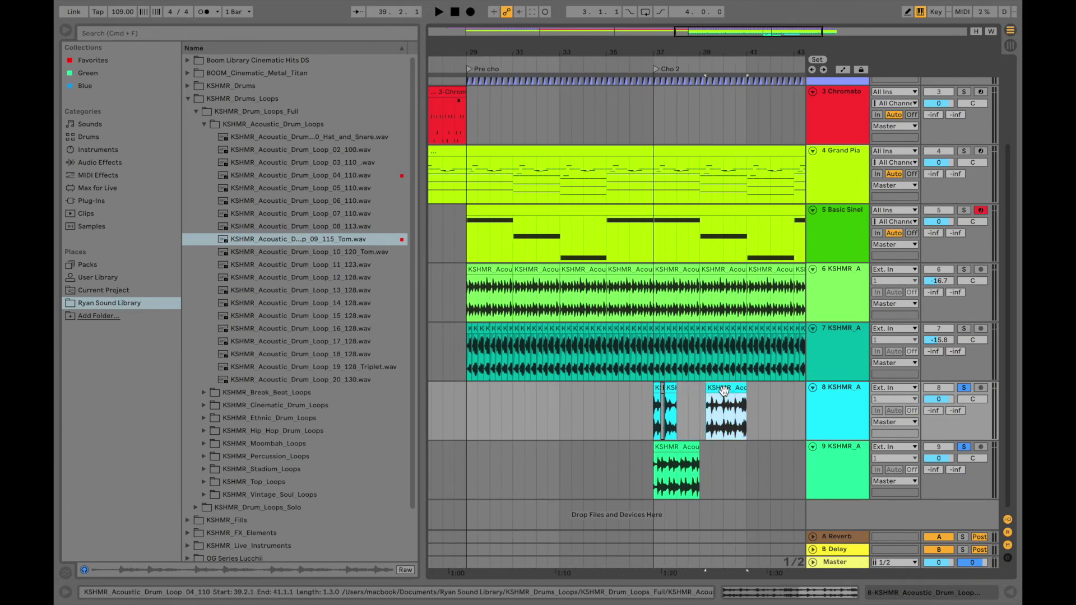
key(Delete)
- Duplicate the edited one-bar drum pattern on track 8 from bar 37 into bar 38
scroll(725, 390, up, 3)
scroll(724, 394, up, 1)
drag(628, 418, 581, 424)
key(super+d)
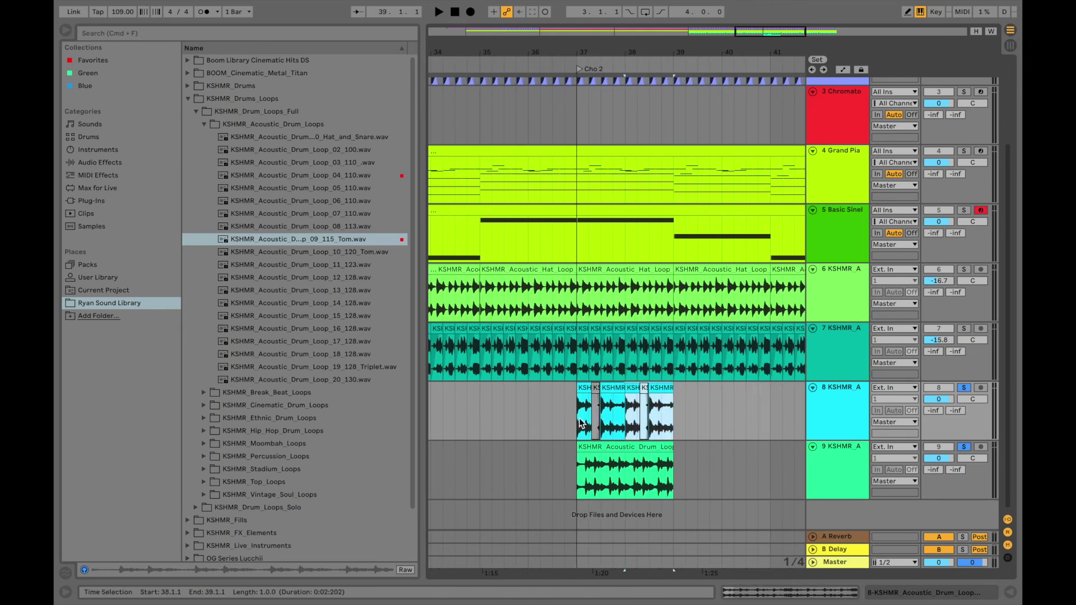
- Duplicate the two-bar drum patterns on tracks 8 and 9 from bars 37 to 39 repeatedly until they reach bar 45
drag(673, 403, 583, 473)
key(super+d)
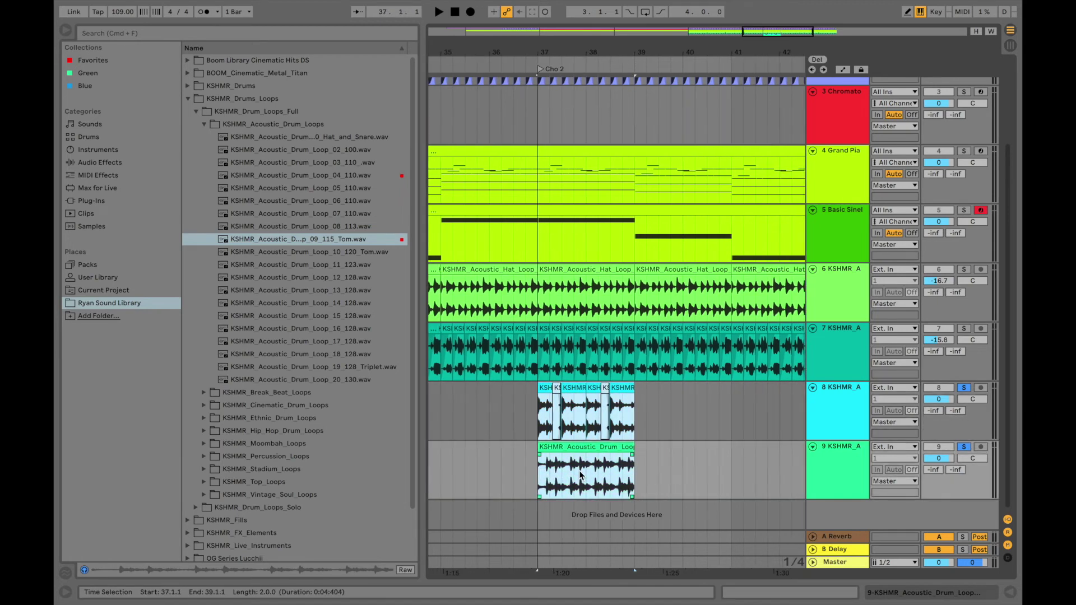
key(super+d)
key(super+d)
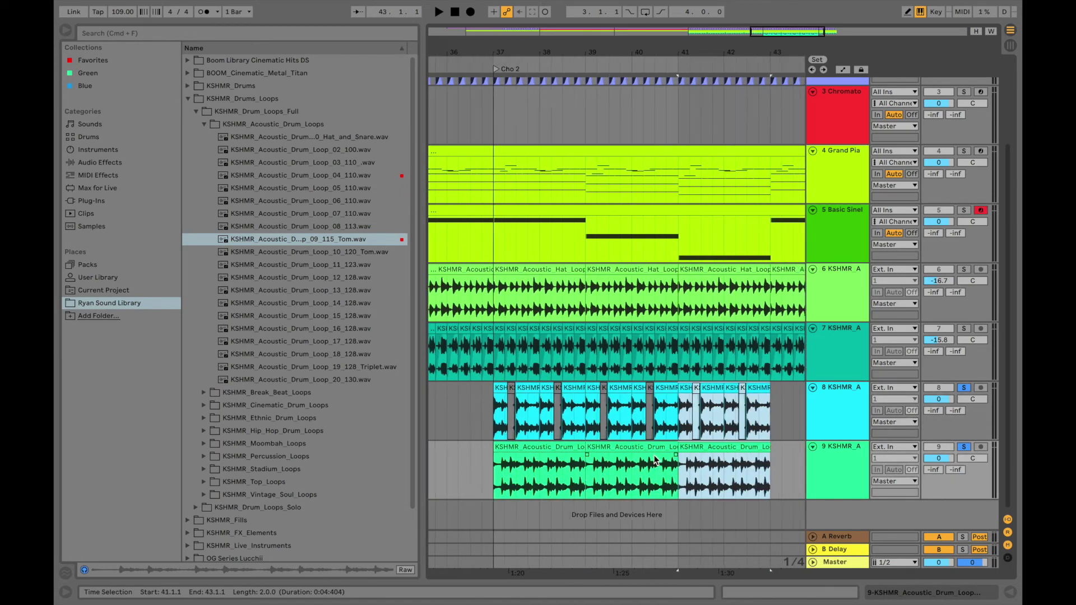
- Turn off solo on tracks 8 and 9, set their volumes to -1.4 and 1.5 dB, and play the song from bar 29
click(532, 423)
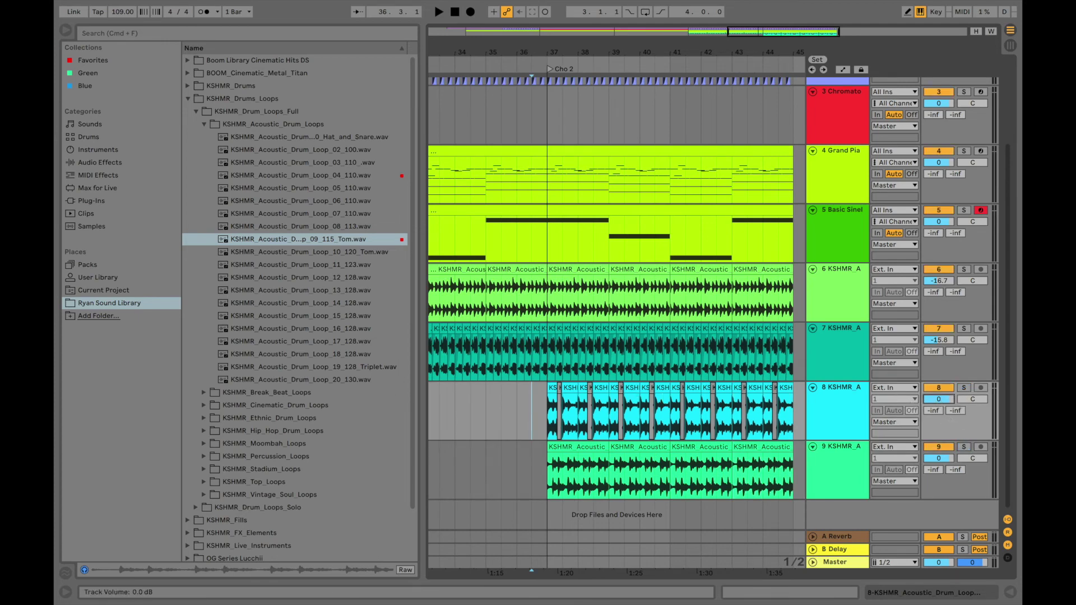
key(space)
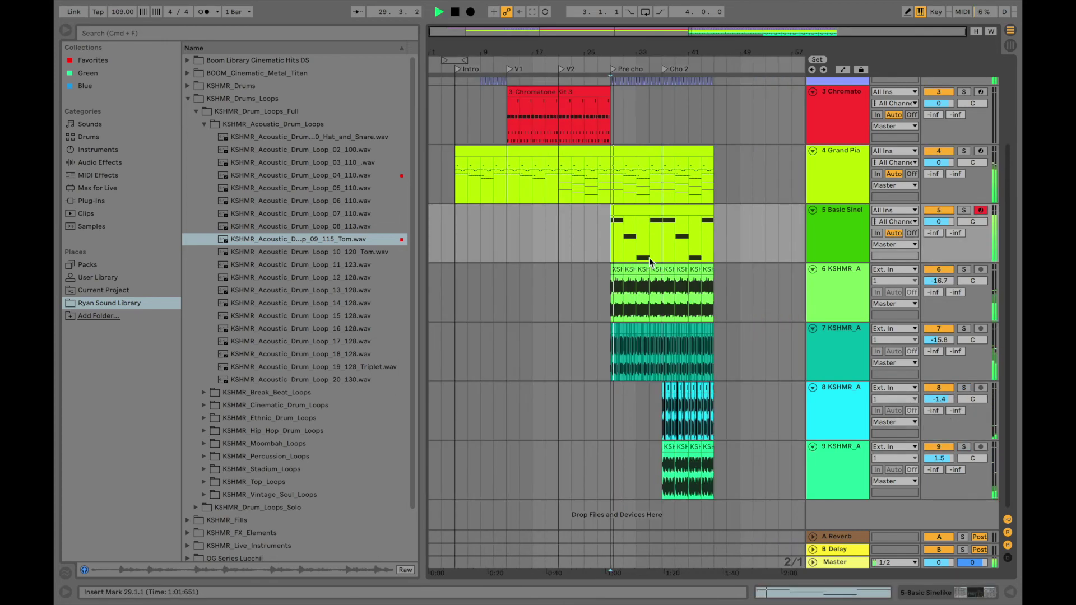
scroll(649, 258, up, 5)
scroll(649, 258, down, 5)
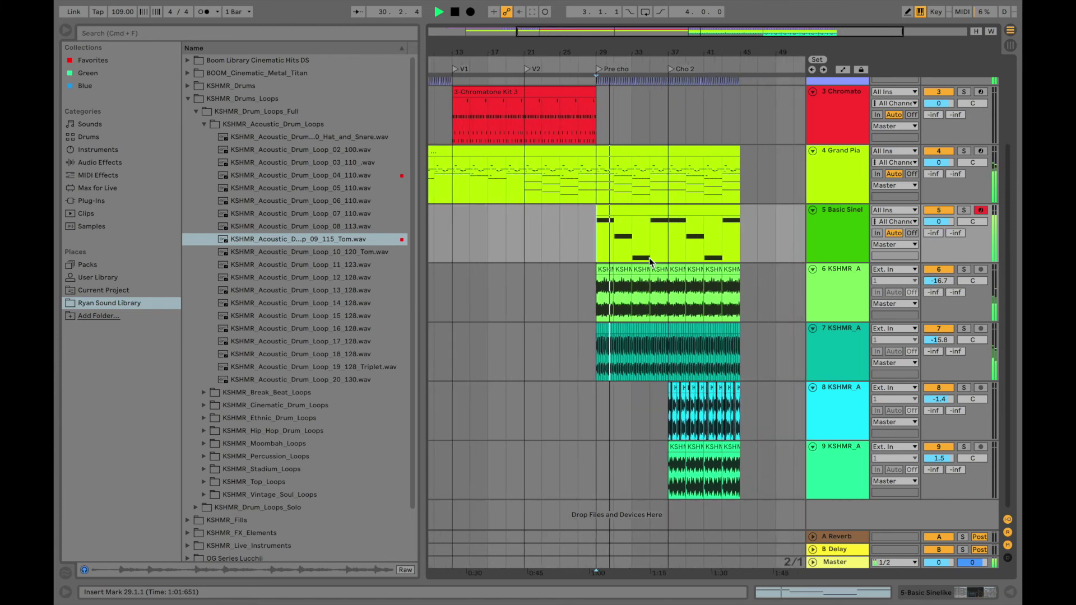
scroll(636, 298, right, 3)
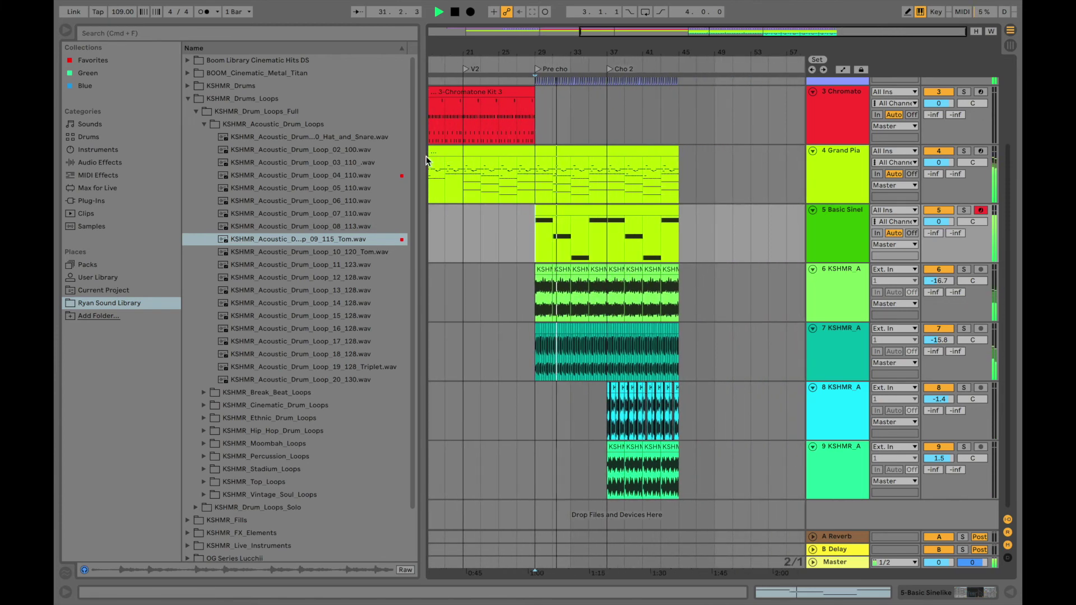
- Narrow the browser to widen the arrangement, and listen through the transition from Pre cho into Cho 2
drag(422, 158, 325, 157)
scroll(464, 254, down, 5)
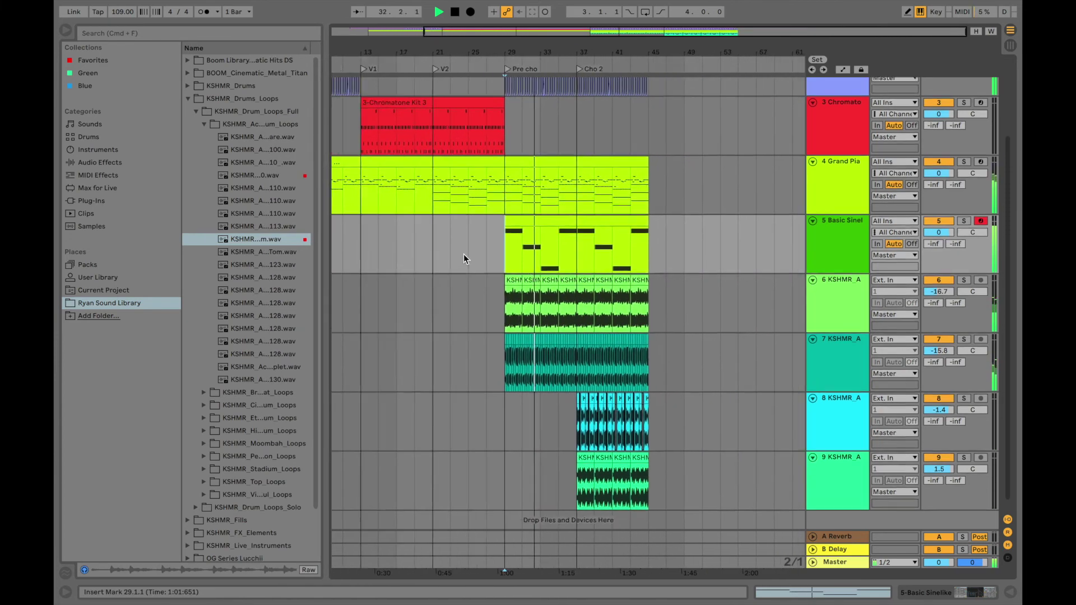
scroll(604, 369, down, 1)
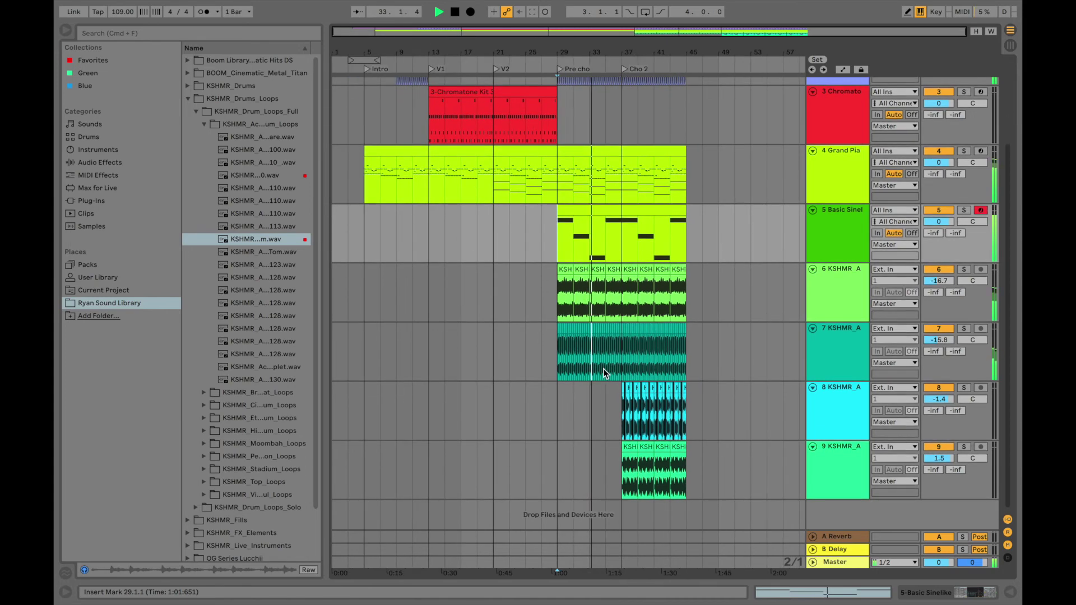
scroll(637, 387, up, 8)
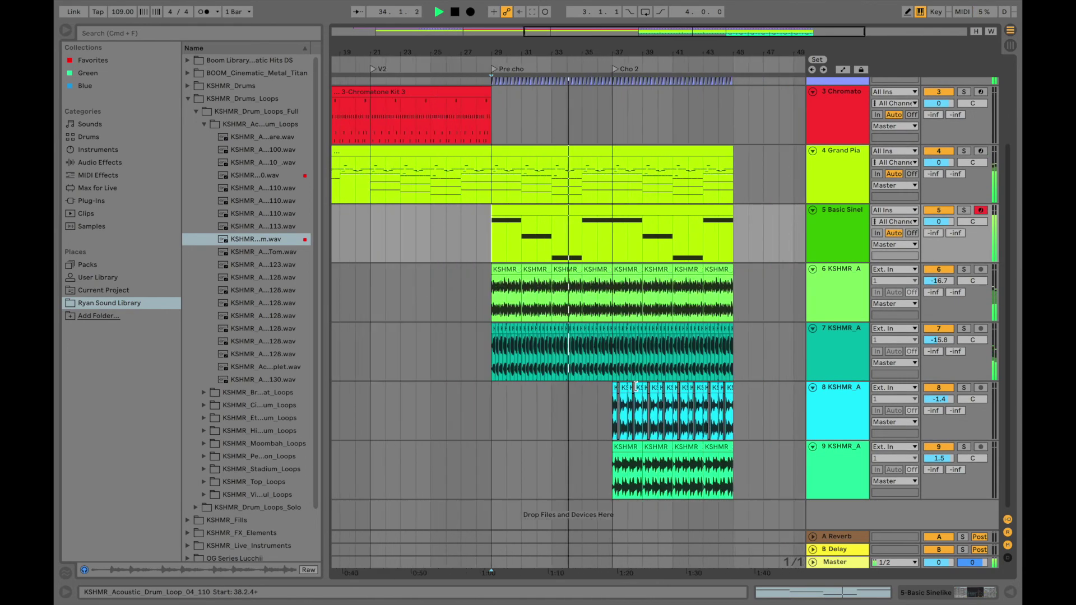
scroll(637, 387, down, 8)
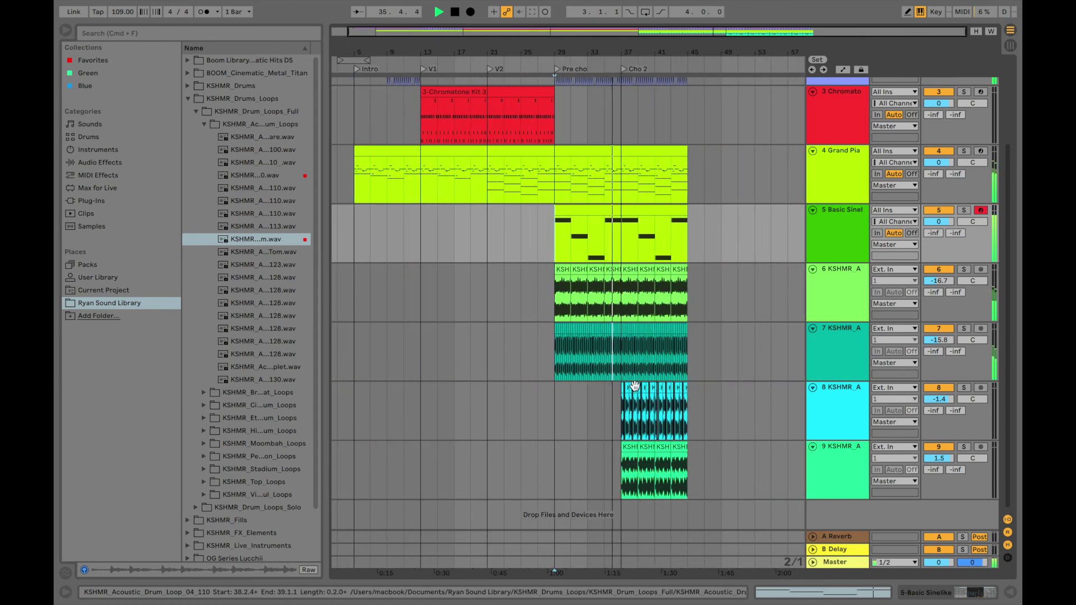
scroll(635, 386, up, 4)
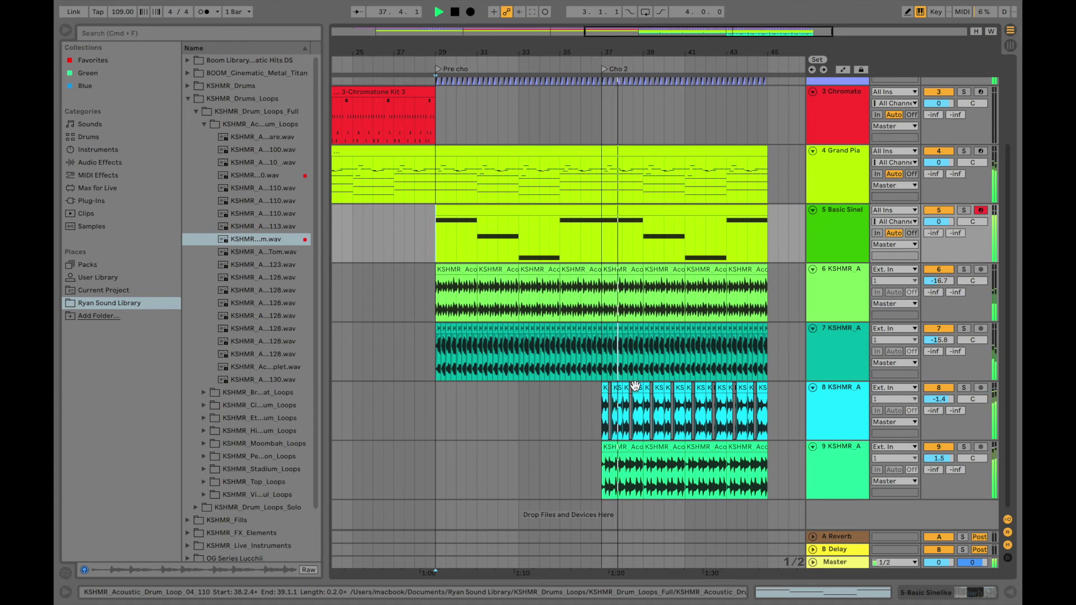
- Pan the track 9 drum loop to 18R and the track 8 drum loop to 4L while playing Cho 2 from bar 37
mouse_move(970, 458)
mouse_down()
mouse_move(970, 431)
mouse_move(971, 444)
mouse_up()
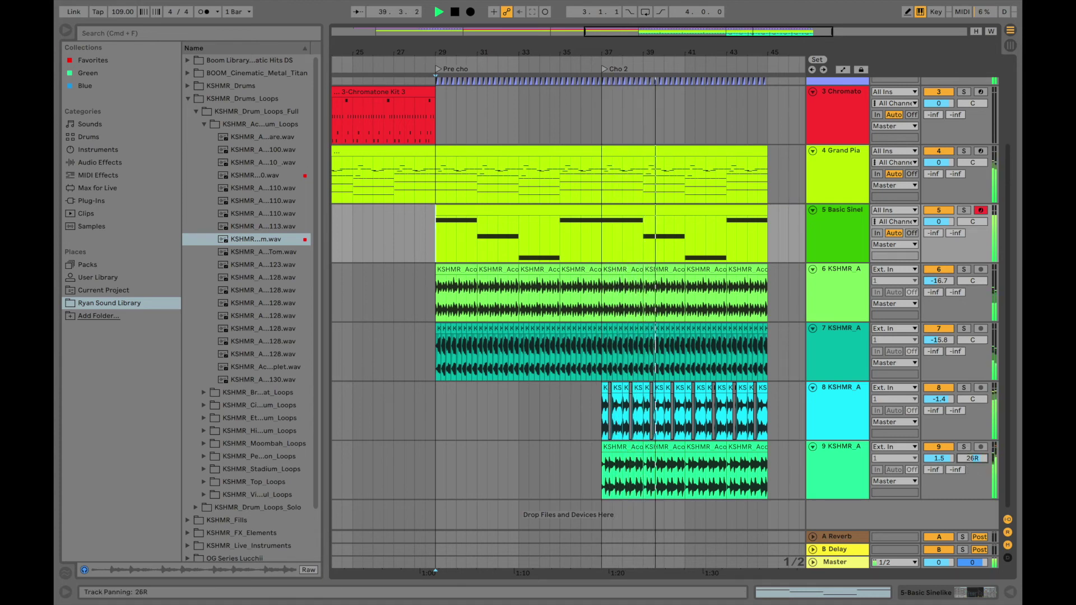
key(space)
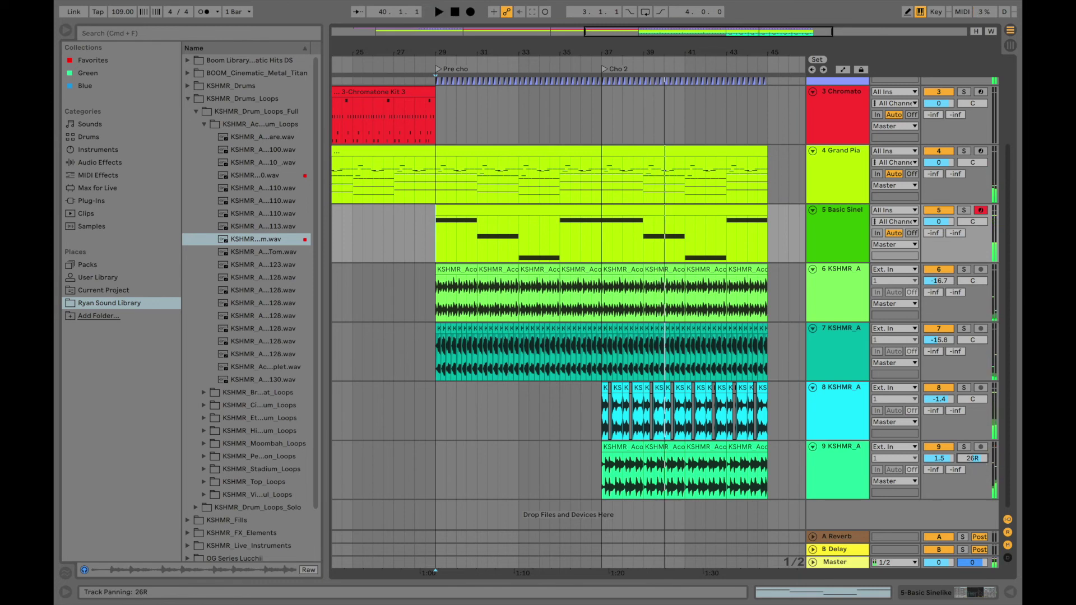
click(597, 417)
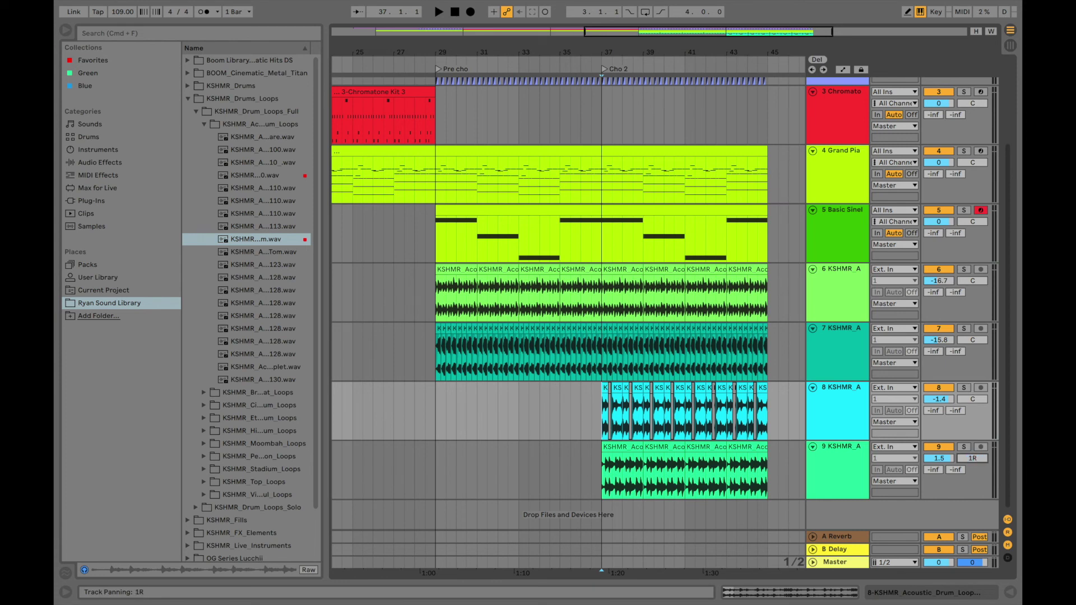
key(space)
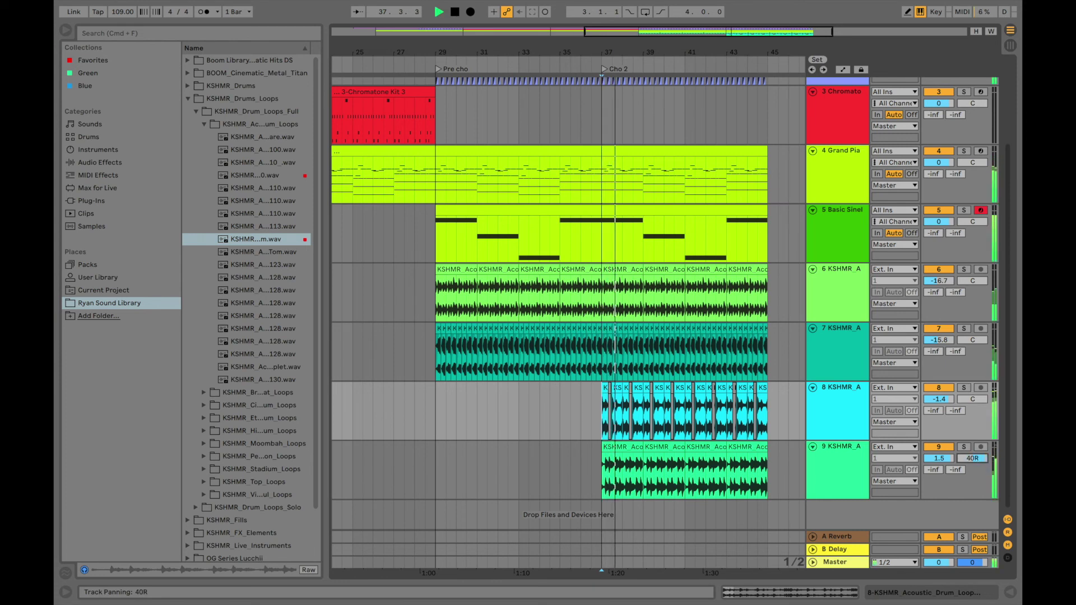
drag(973, 458, 975, 400)
- Replay Cho 2 from bar 37 to check the panned drum loops, and place the insert marker at bar 29
scroll(740, 432, down, 5)
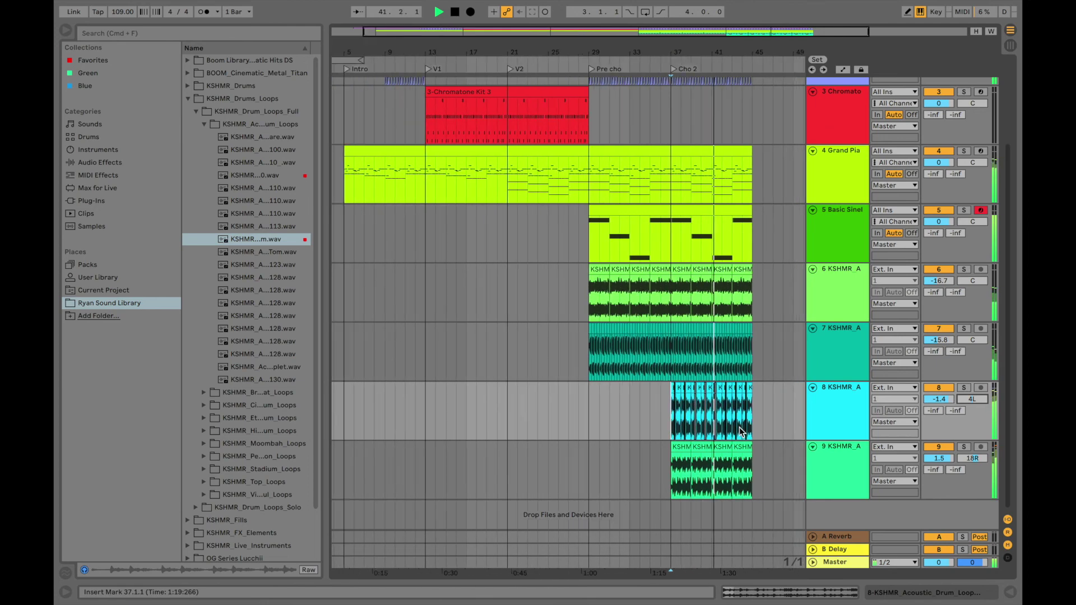
scroll(775, 440, up, 5)
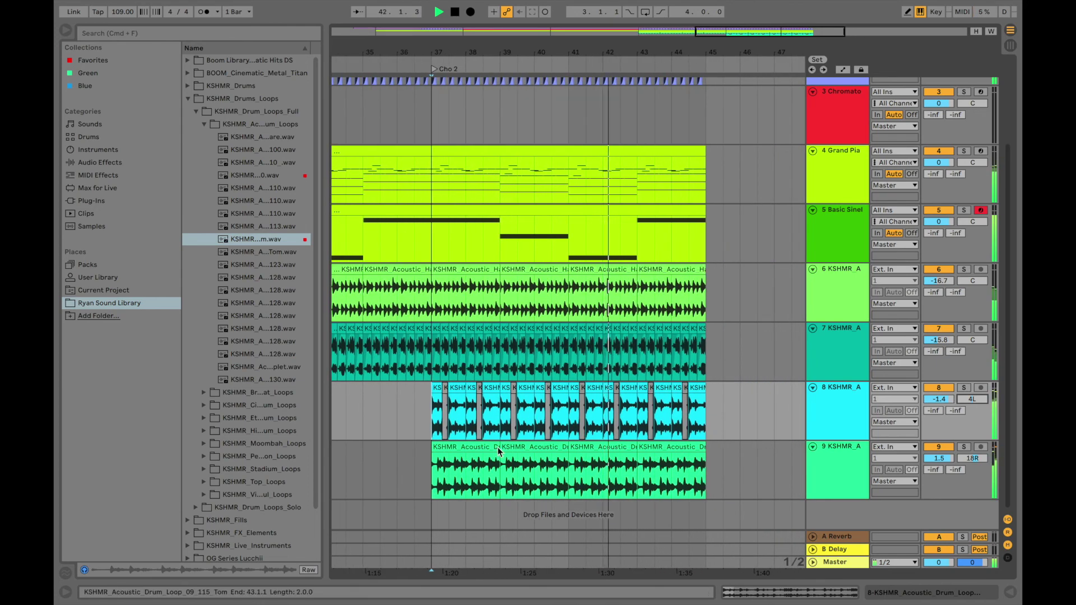
click(431, 484)
scroll(431, 484, down, 5)
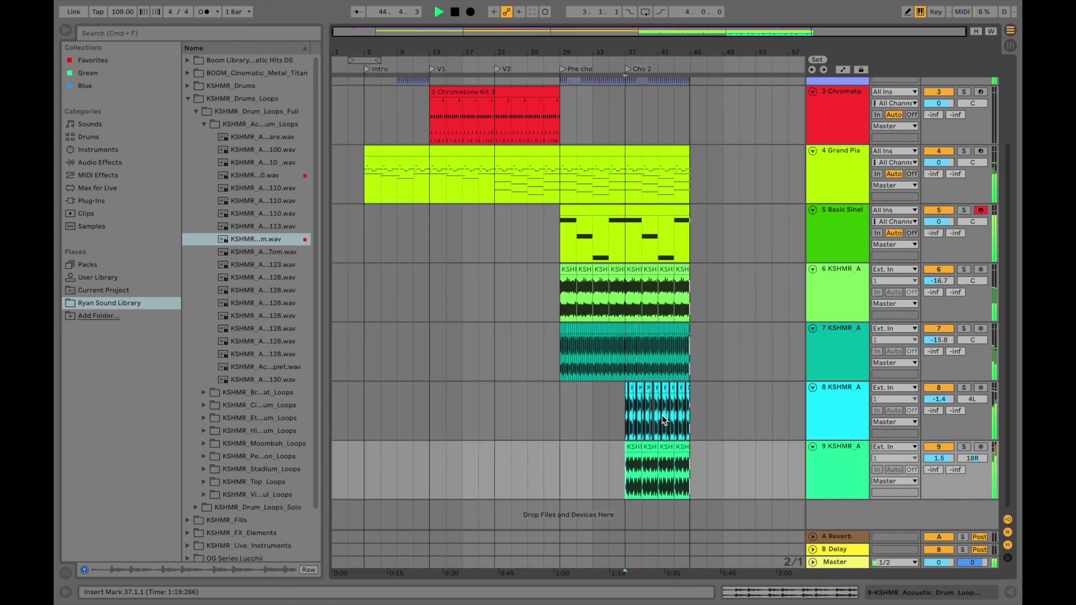
key(space)
key(space)
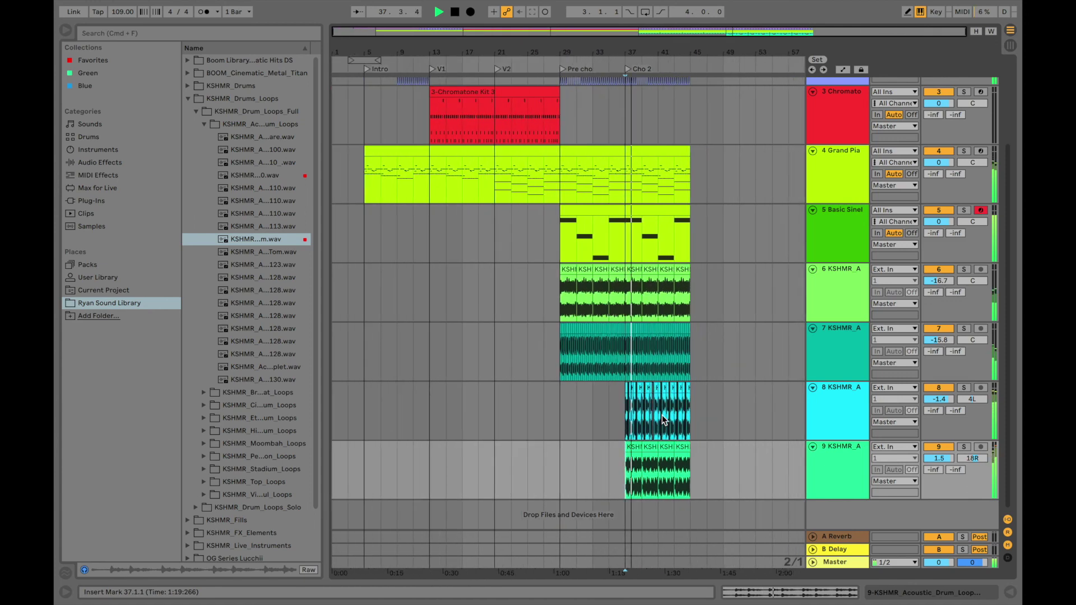
scroll(662, 415, up, 4)
scroll(661, 416, down, 3)
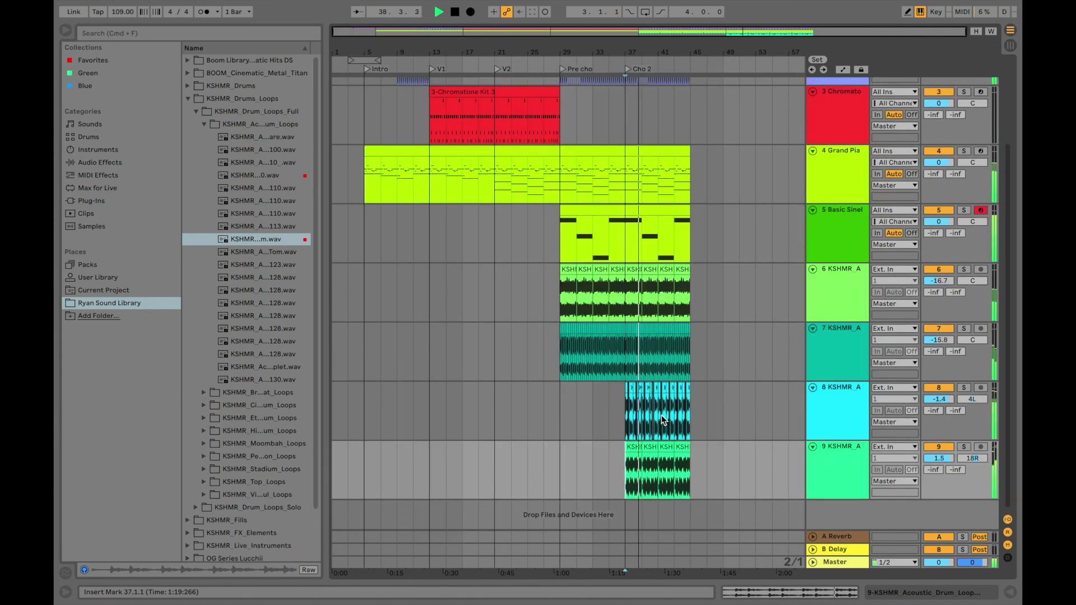
click(558, 423)
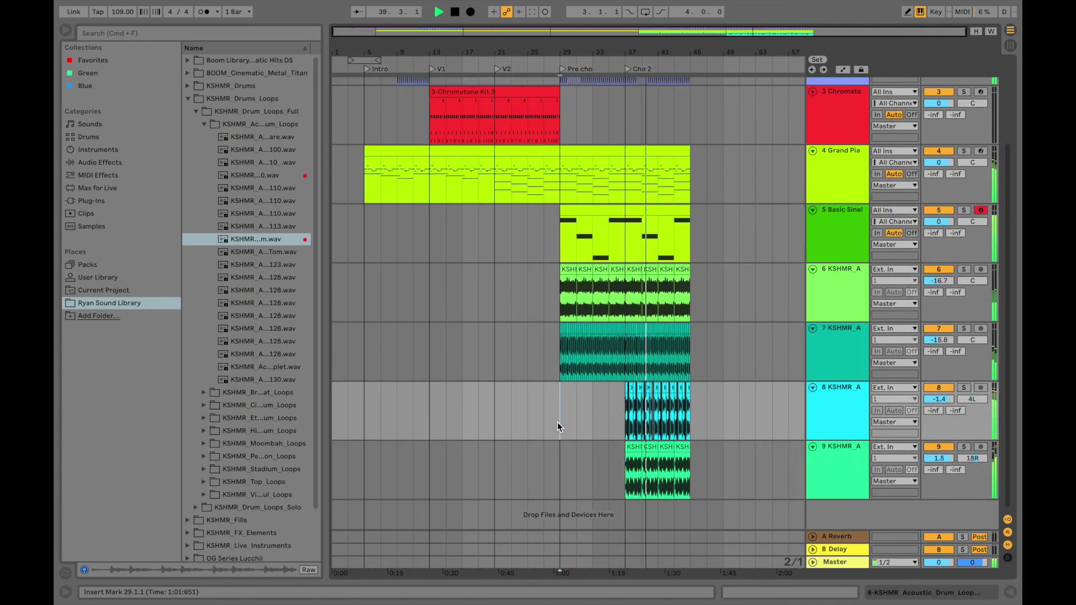